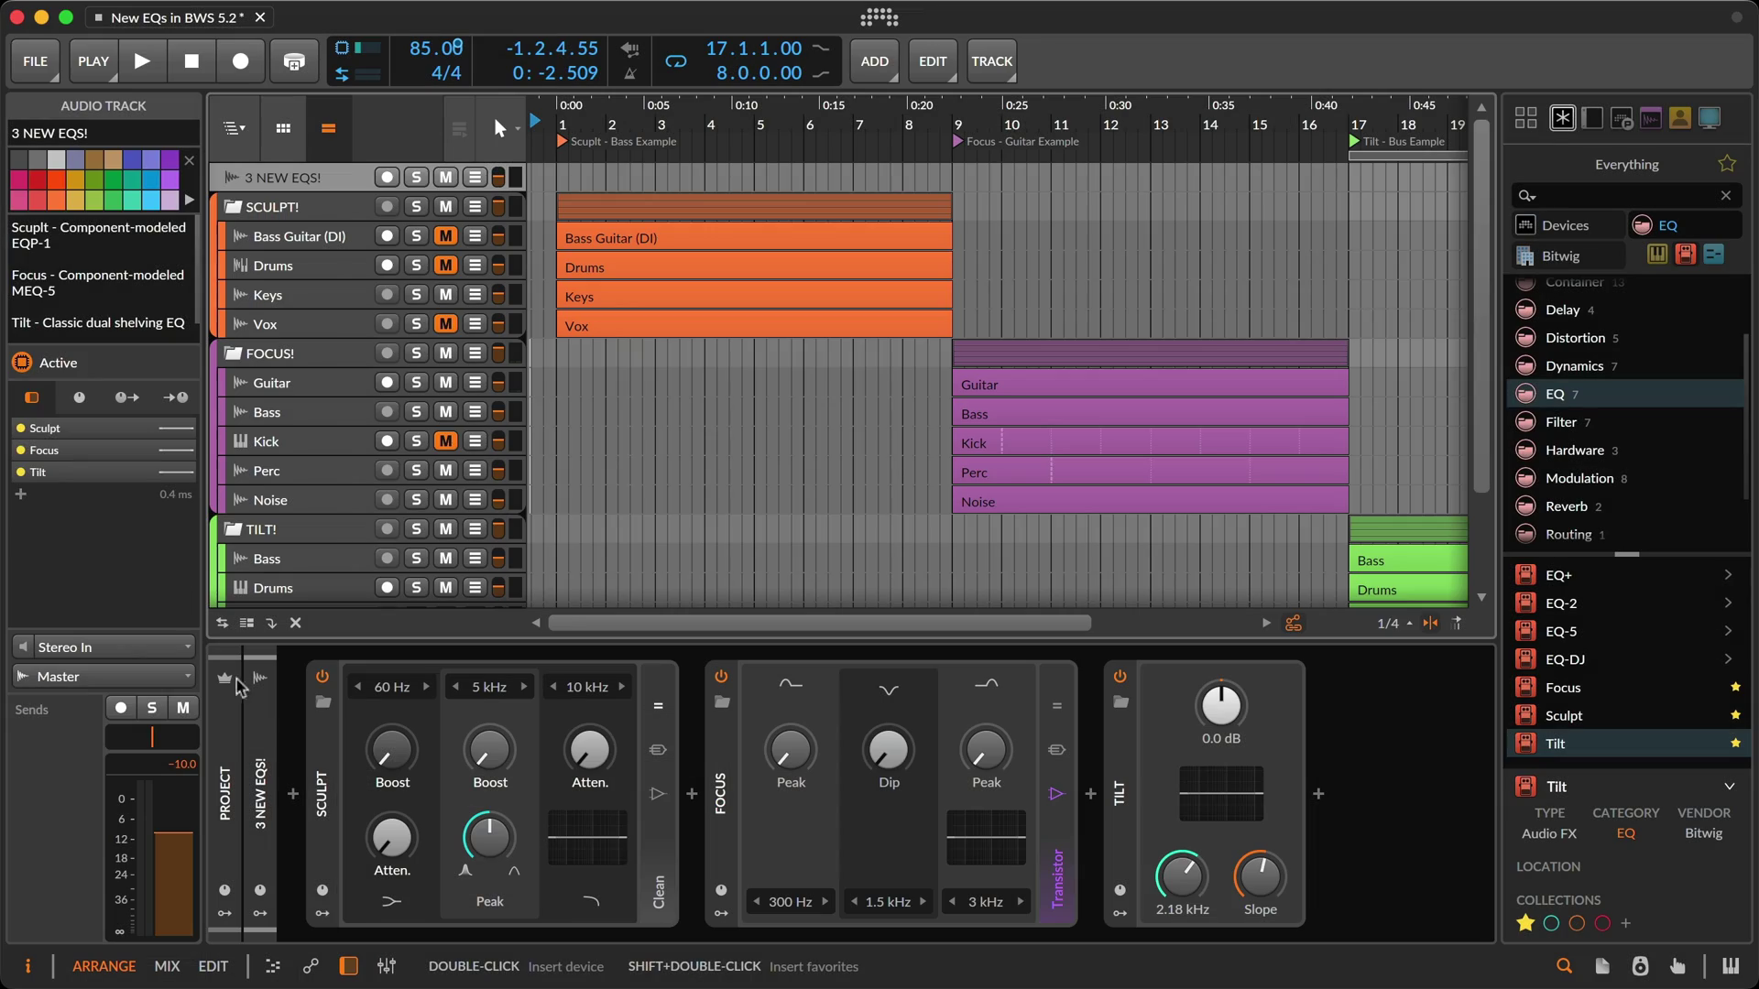
- Select the Sculpt EQ device in the 3 NEW EQS! track's device chain
click(321, 794)
- Open Sculpt's help overview, keep the low shelf at 60 Hz, and raise Low Boost and Low Cut to about 39%
right_click(321, 794)
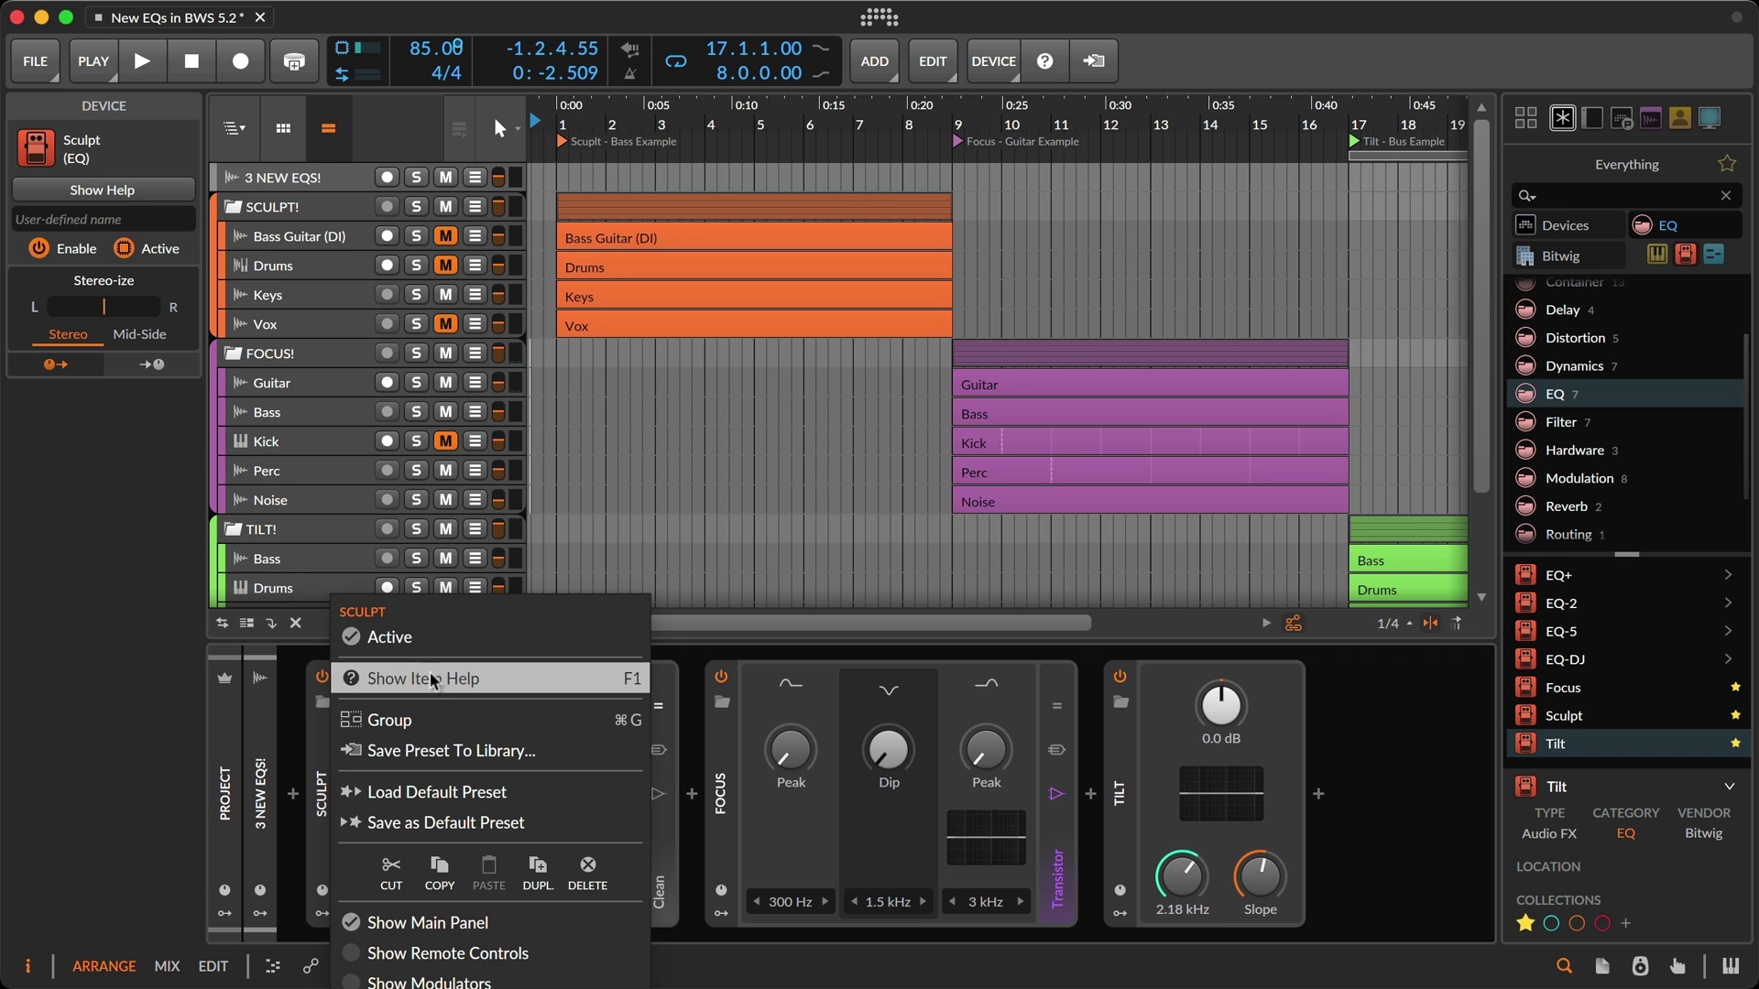
click(460, 686)
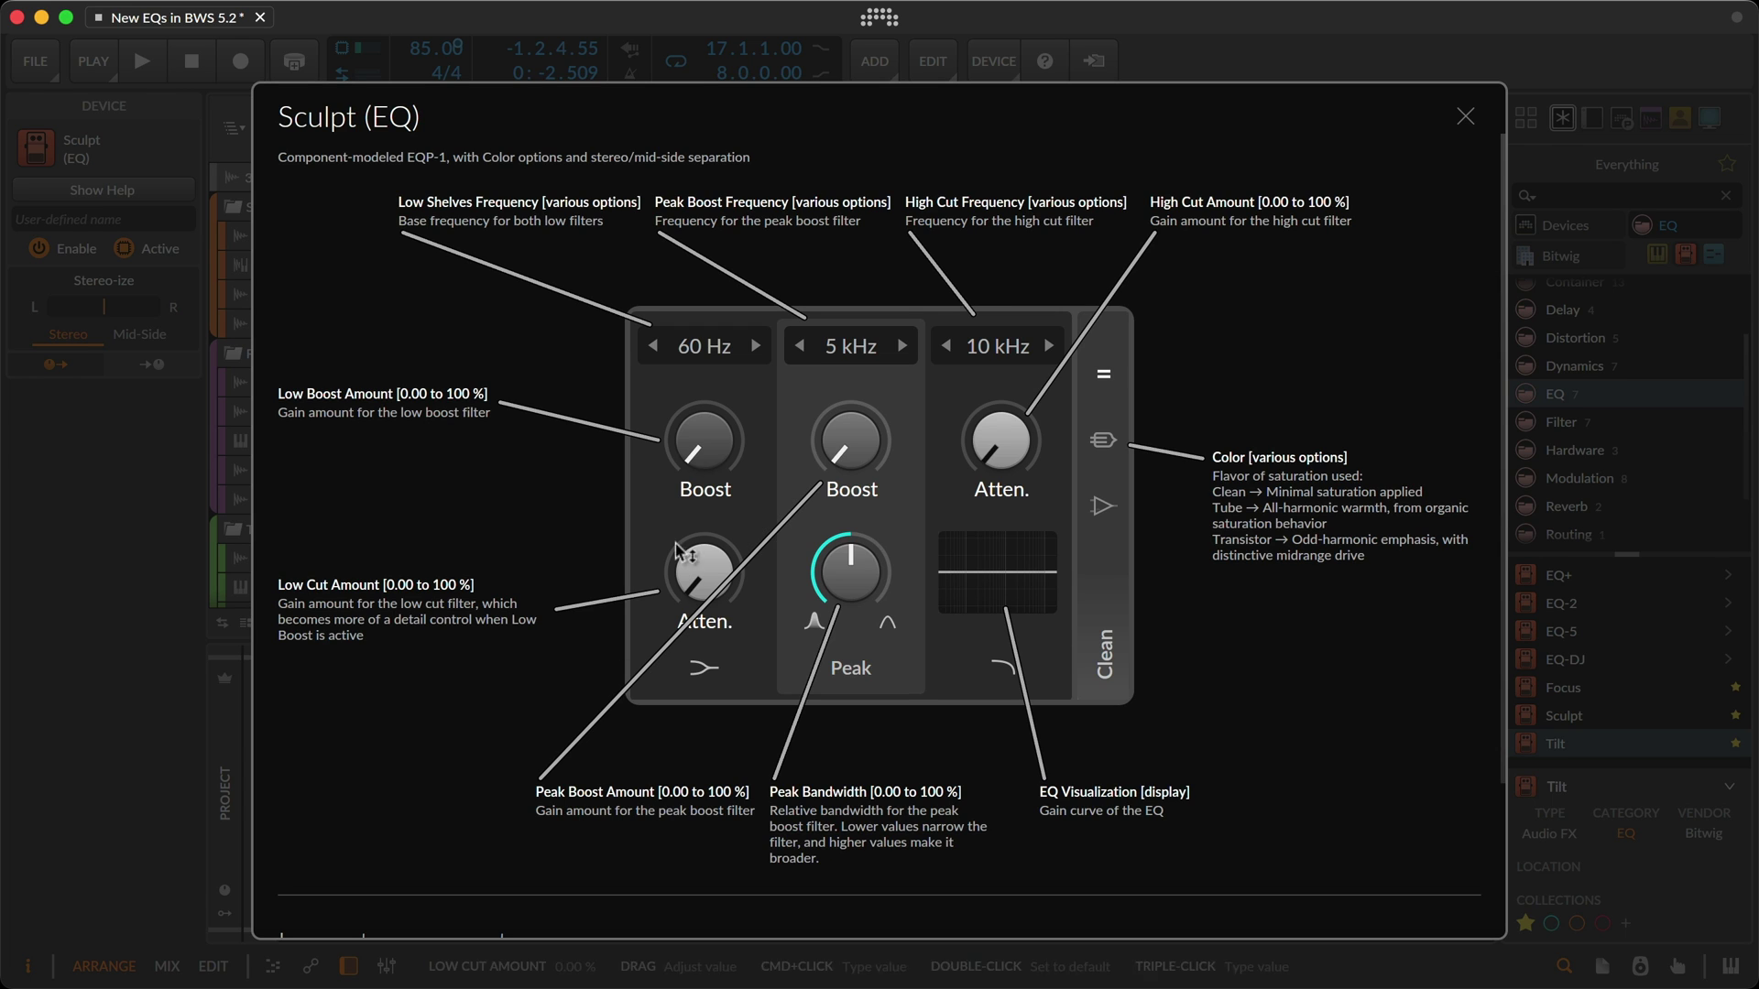
click(740, 348)
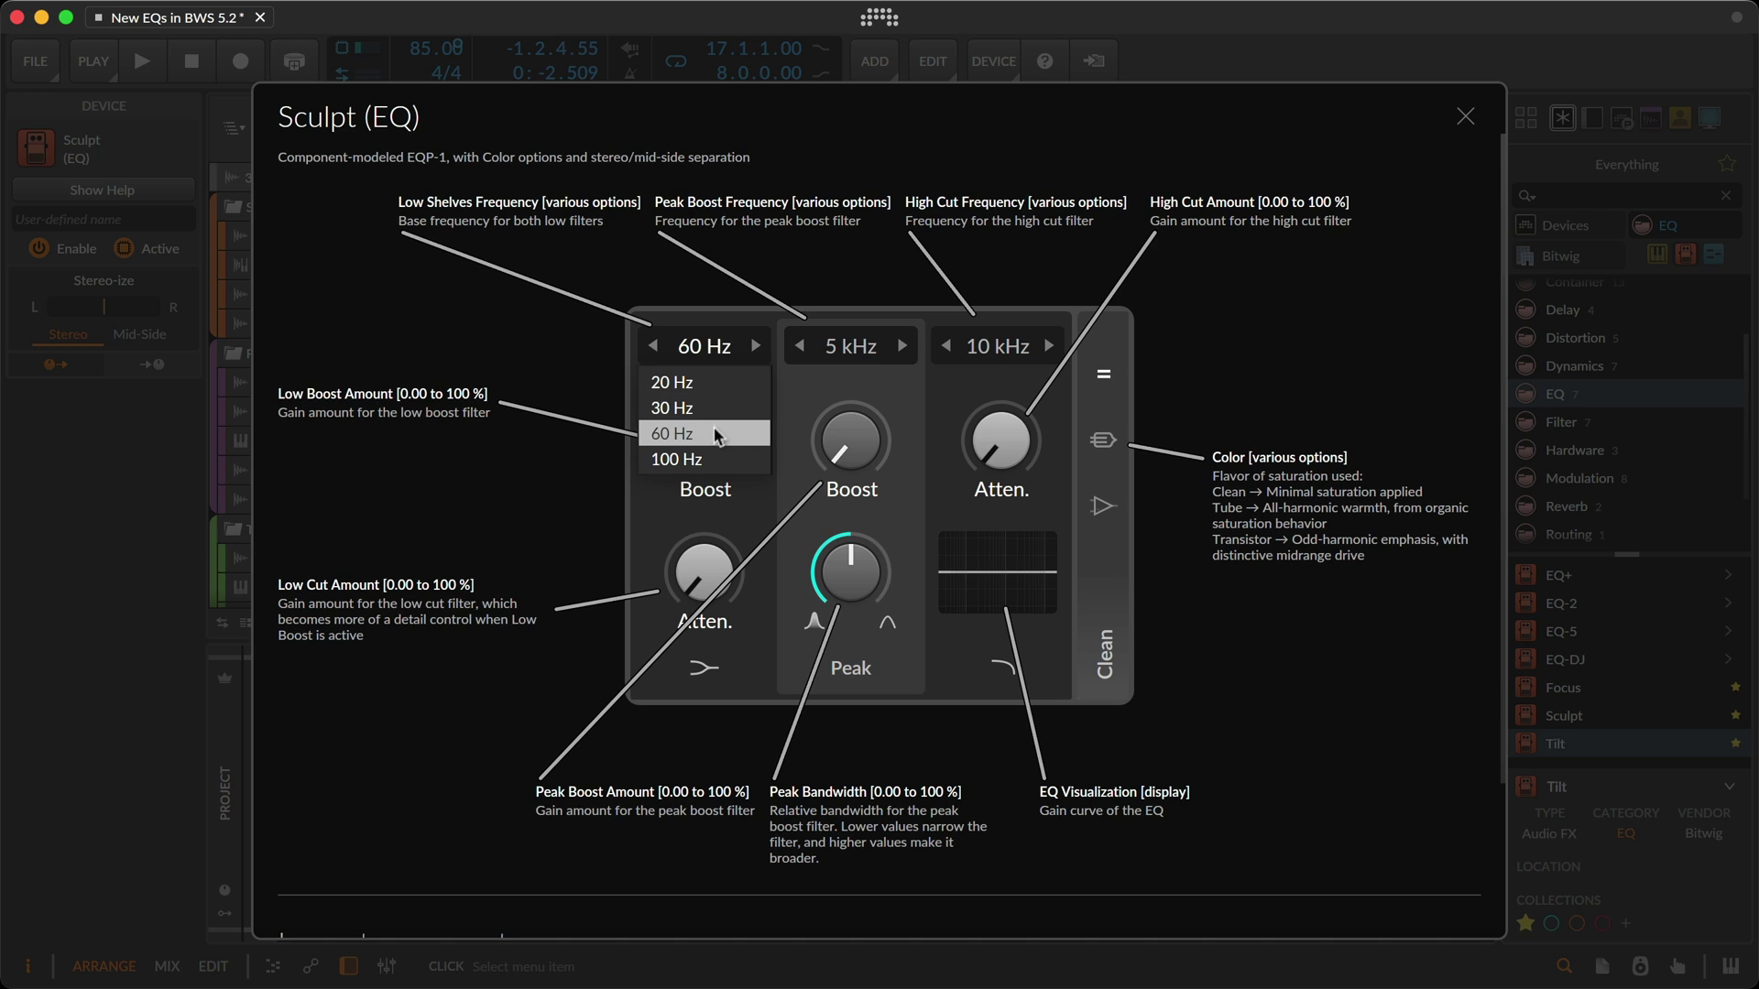
click(742, 531)
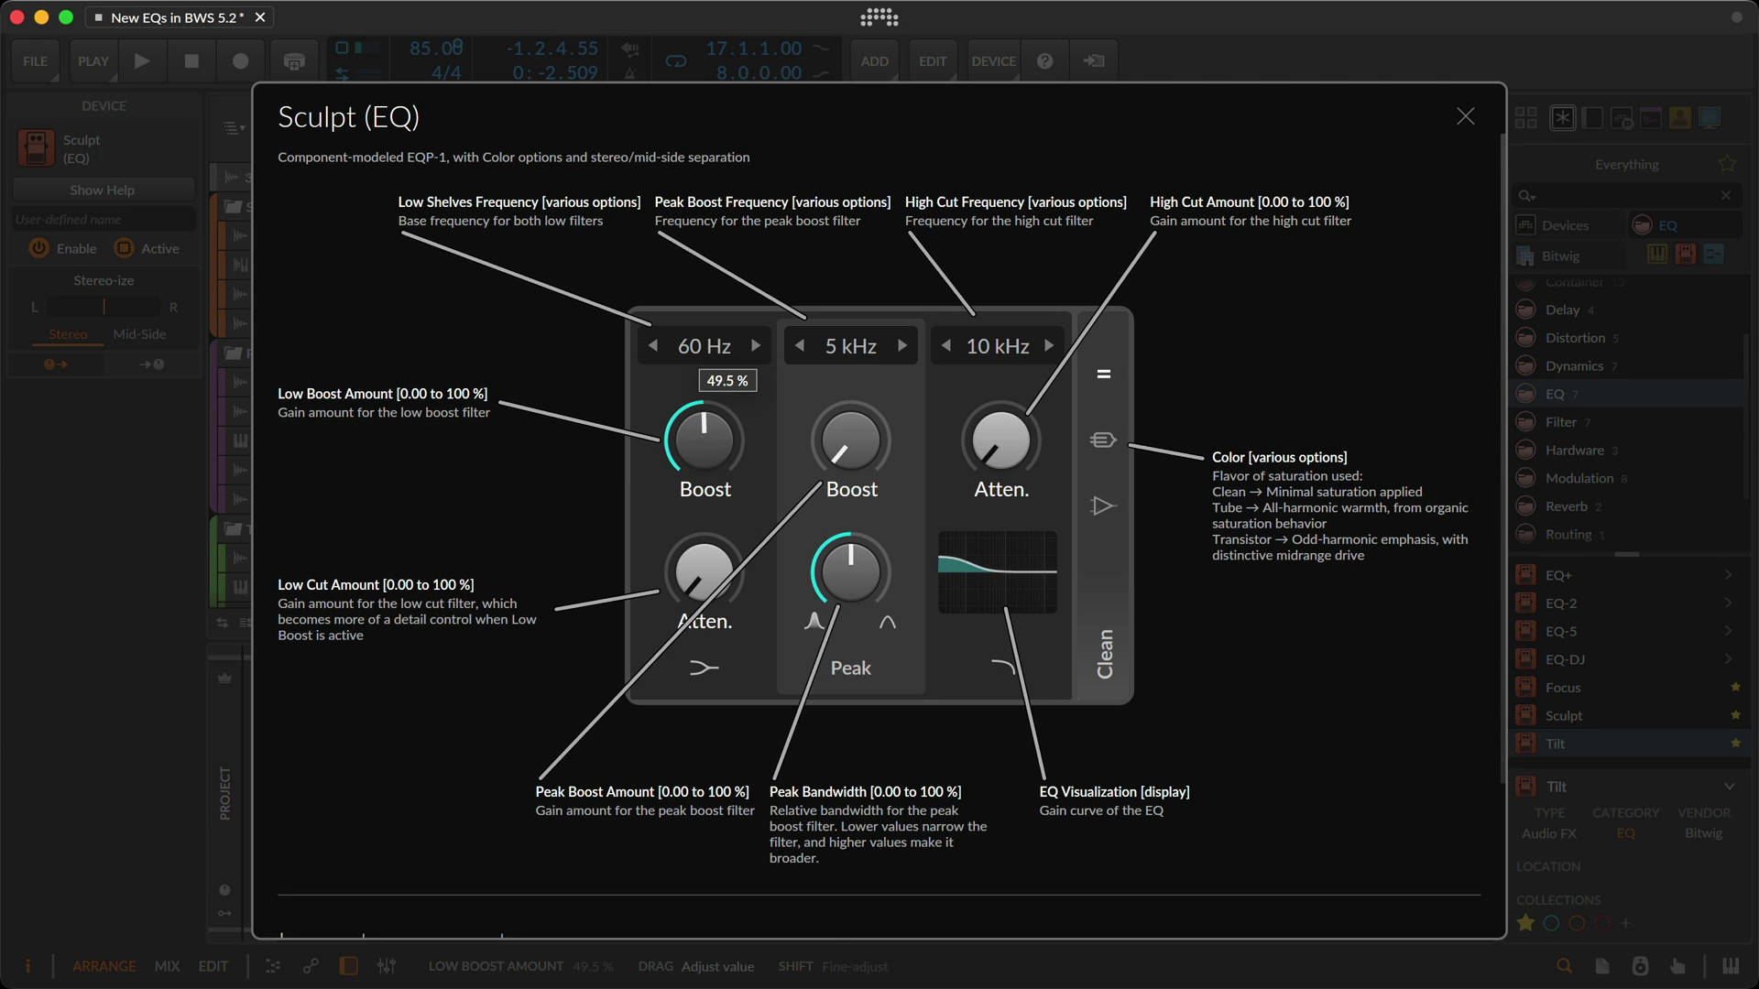
drag(703, 439, 704, 445)
drag(704, 573, 704, 550)
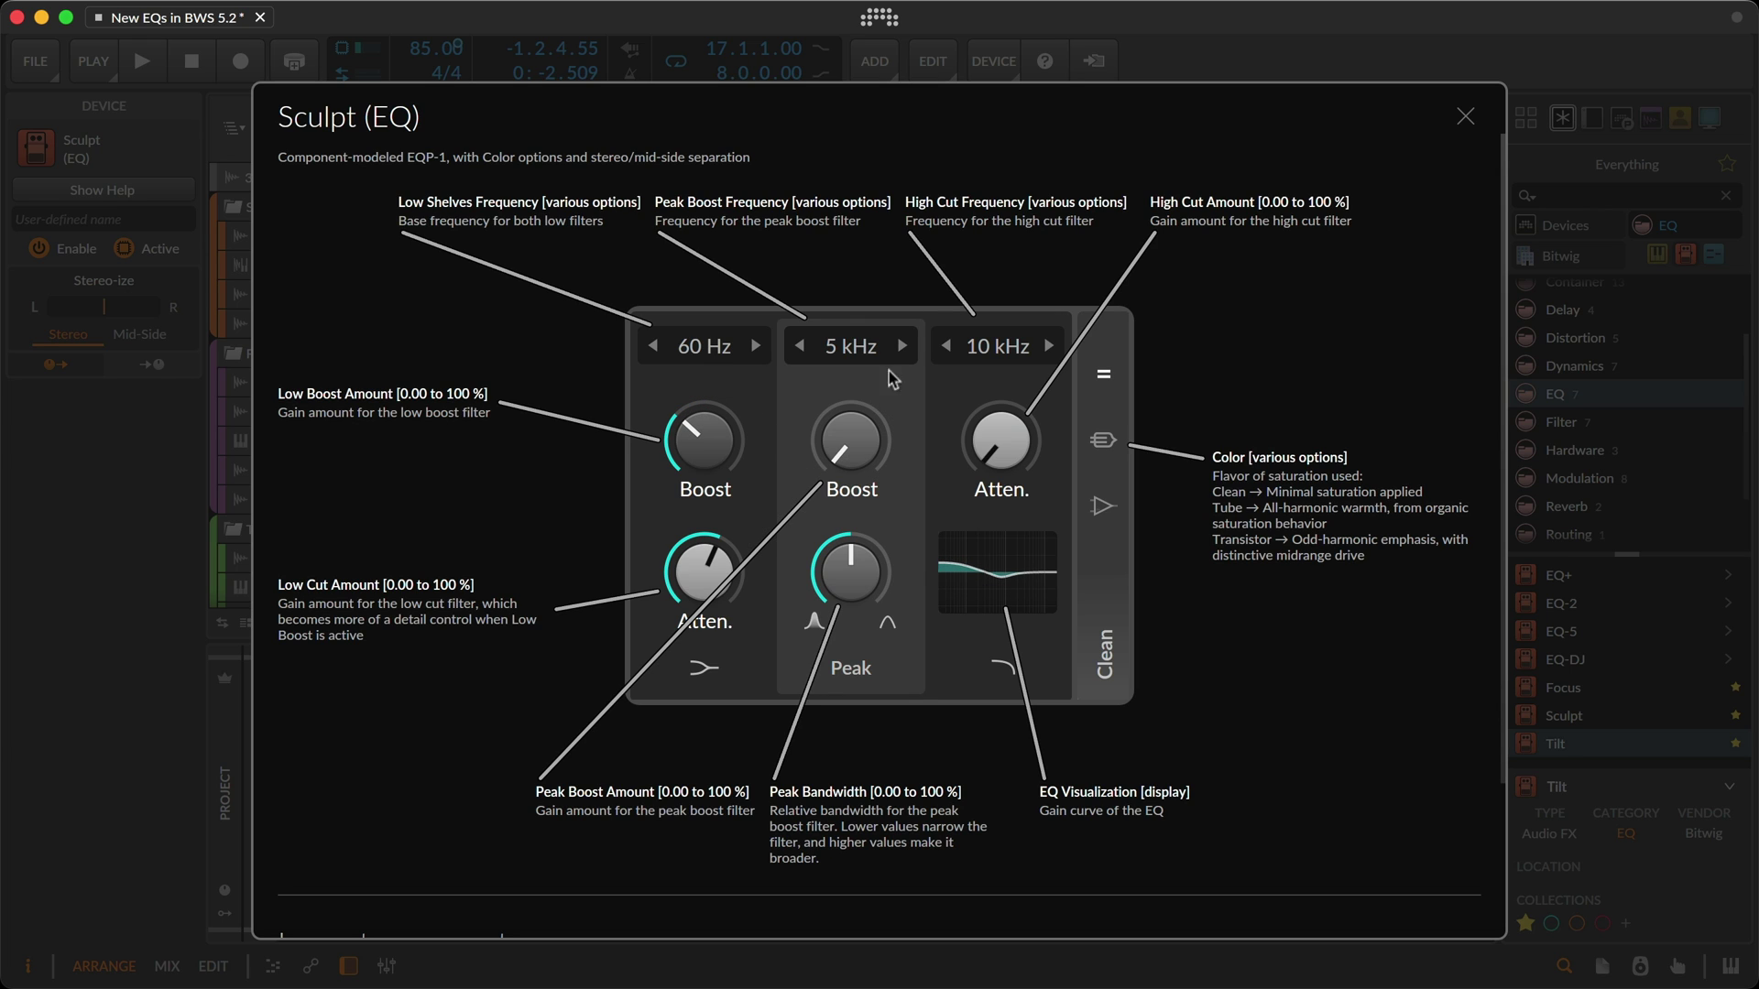
- Set Sculpt's peak boost at 10 kHz with more gain and a slightly narrower bandwidth
click(875, 353)
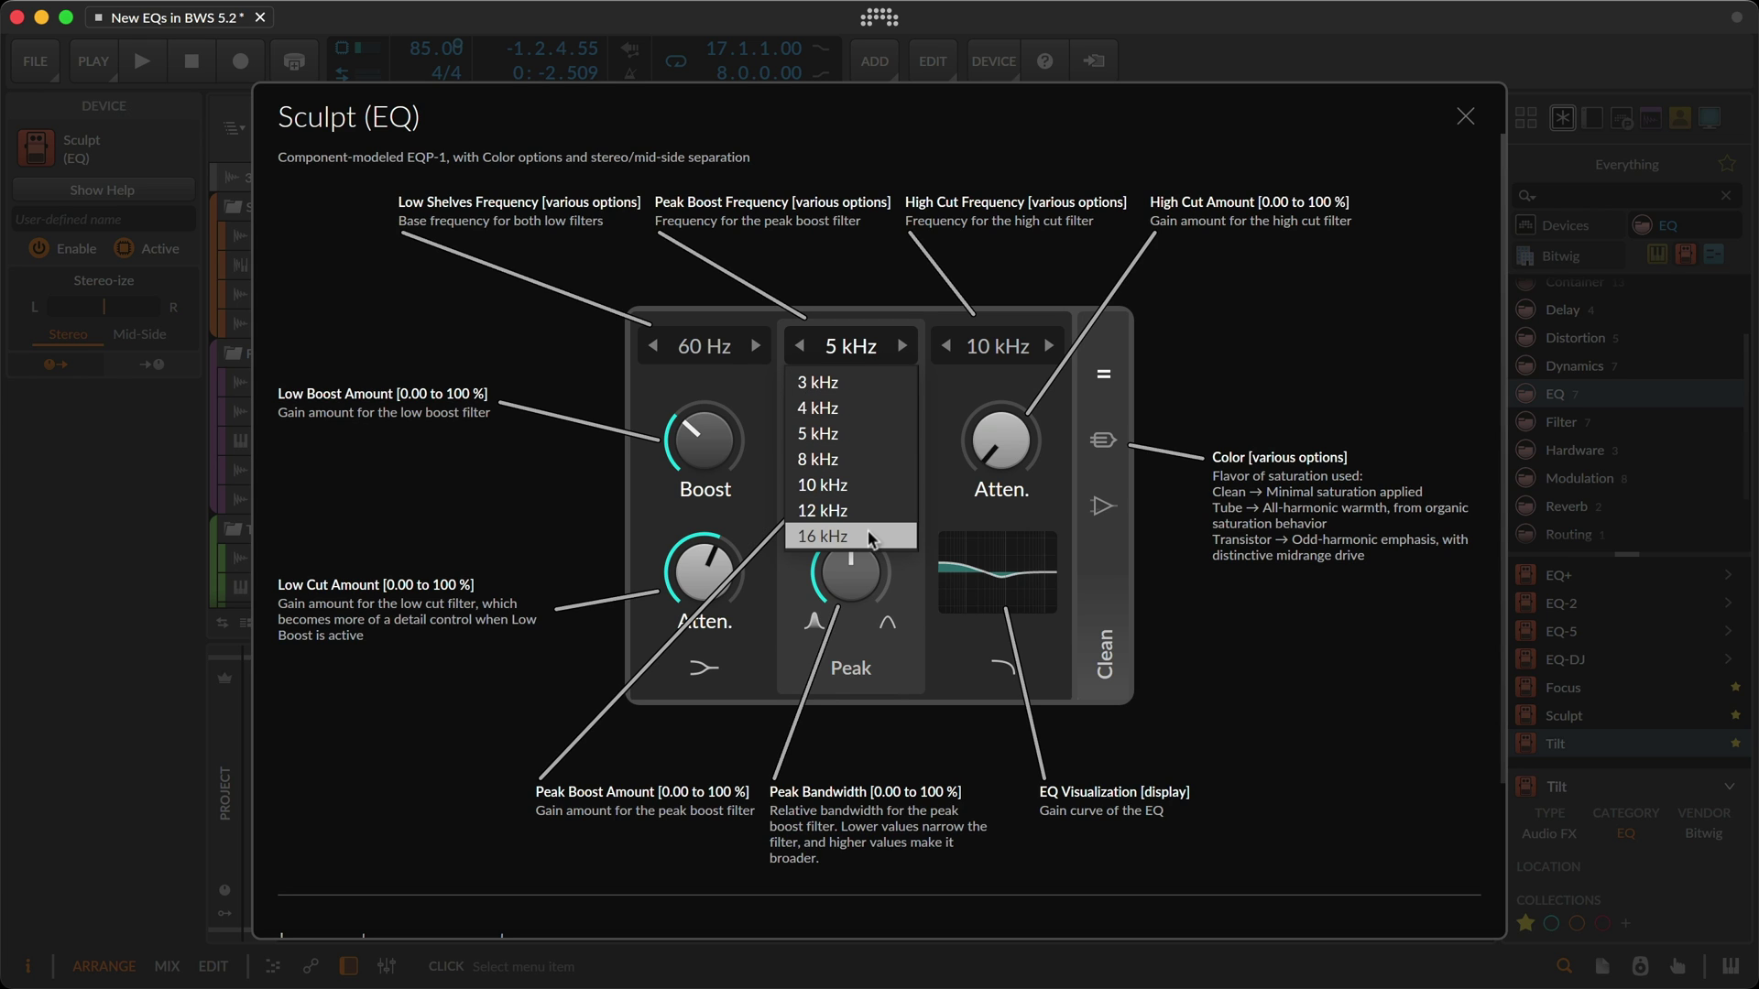
click(923, 604)
drag(851, 442, 851, 434)
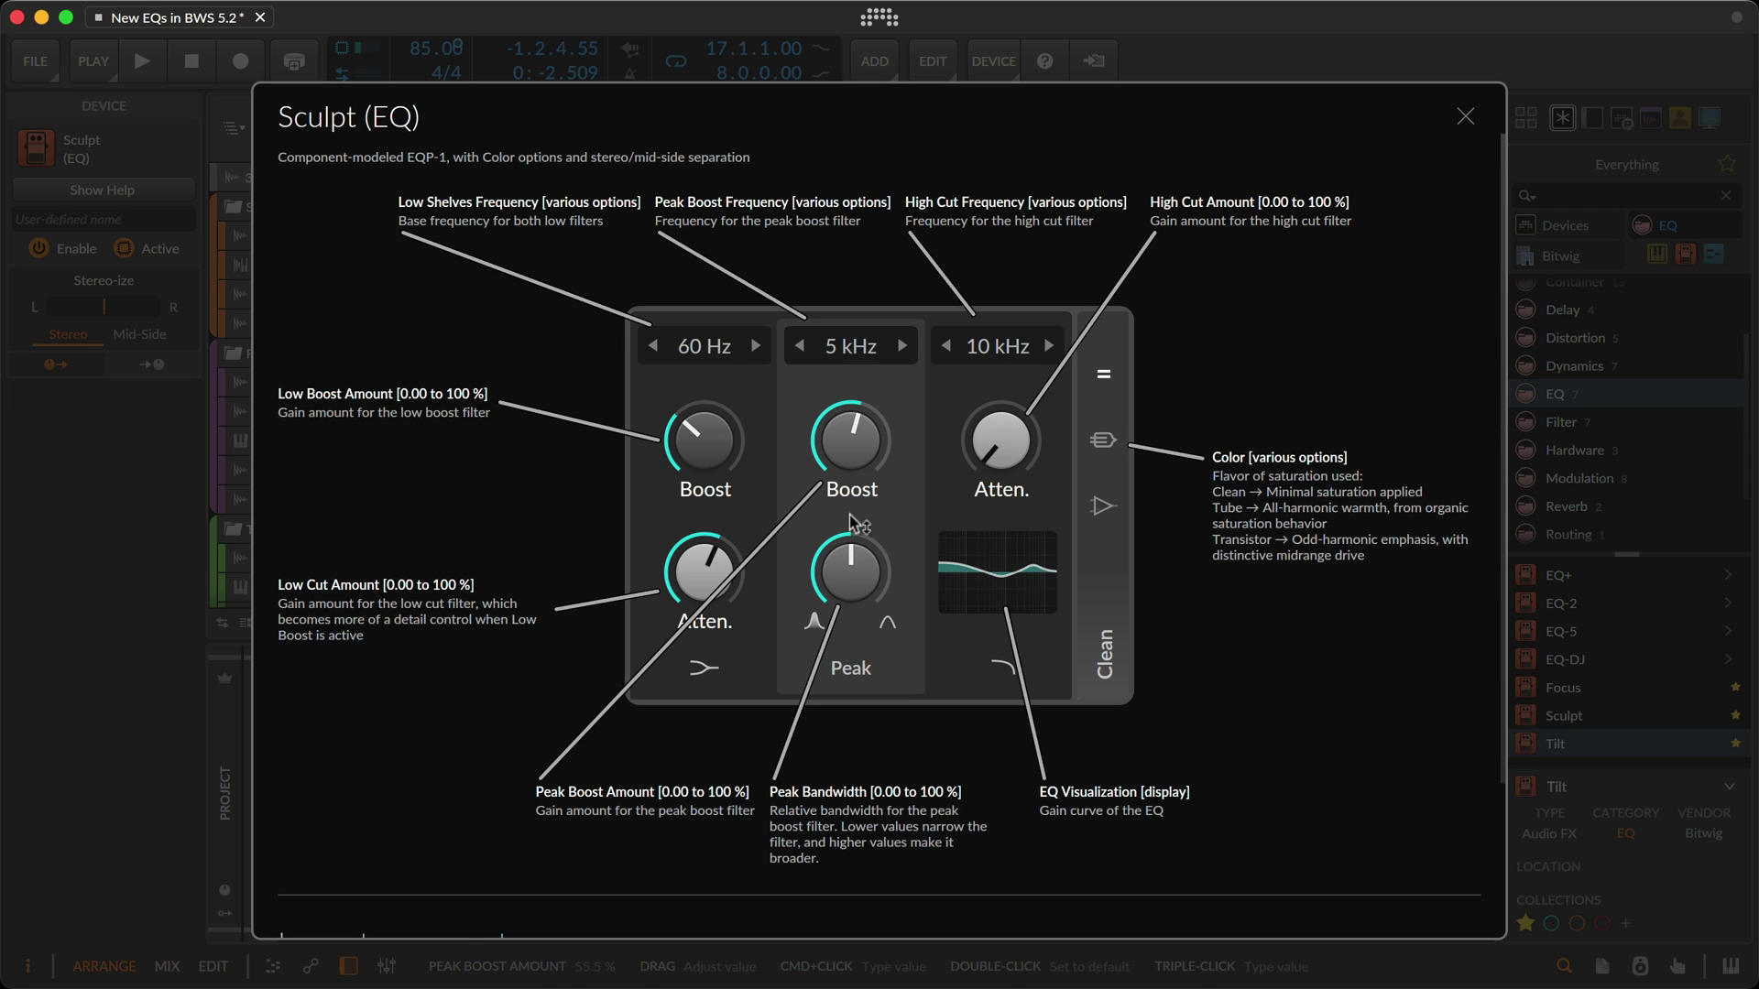
mouse_move(851, 573)
mouse_down()
mouse_move(851, 513)
mouse_move(851, 556)
mouse_up()
- Move the high cut to 5 kHz at about 61% attenuation, try Transistor colour, then return to Clean
click(1003, 353)
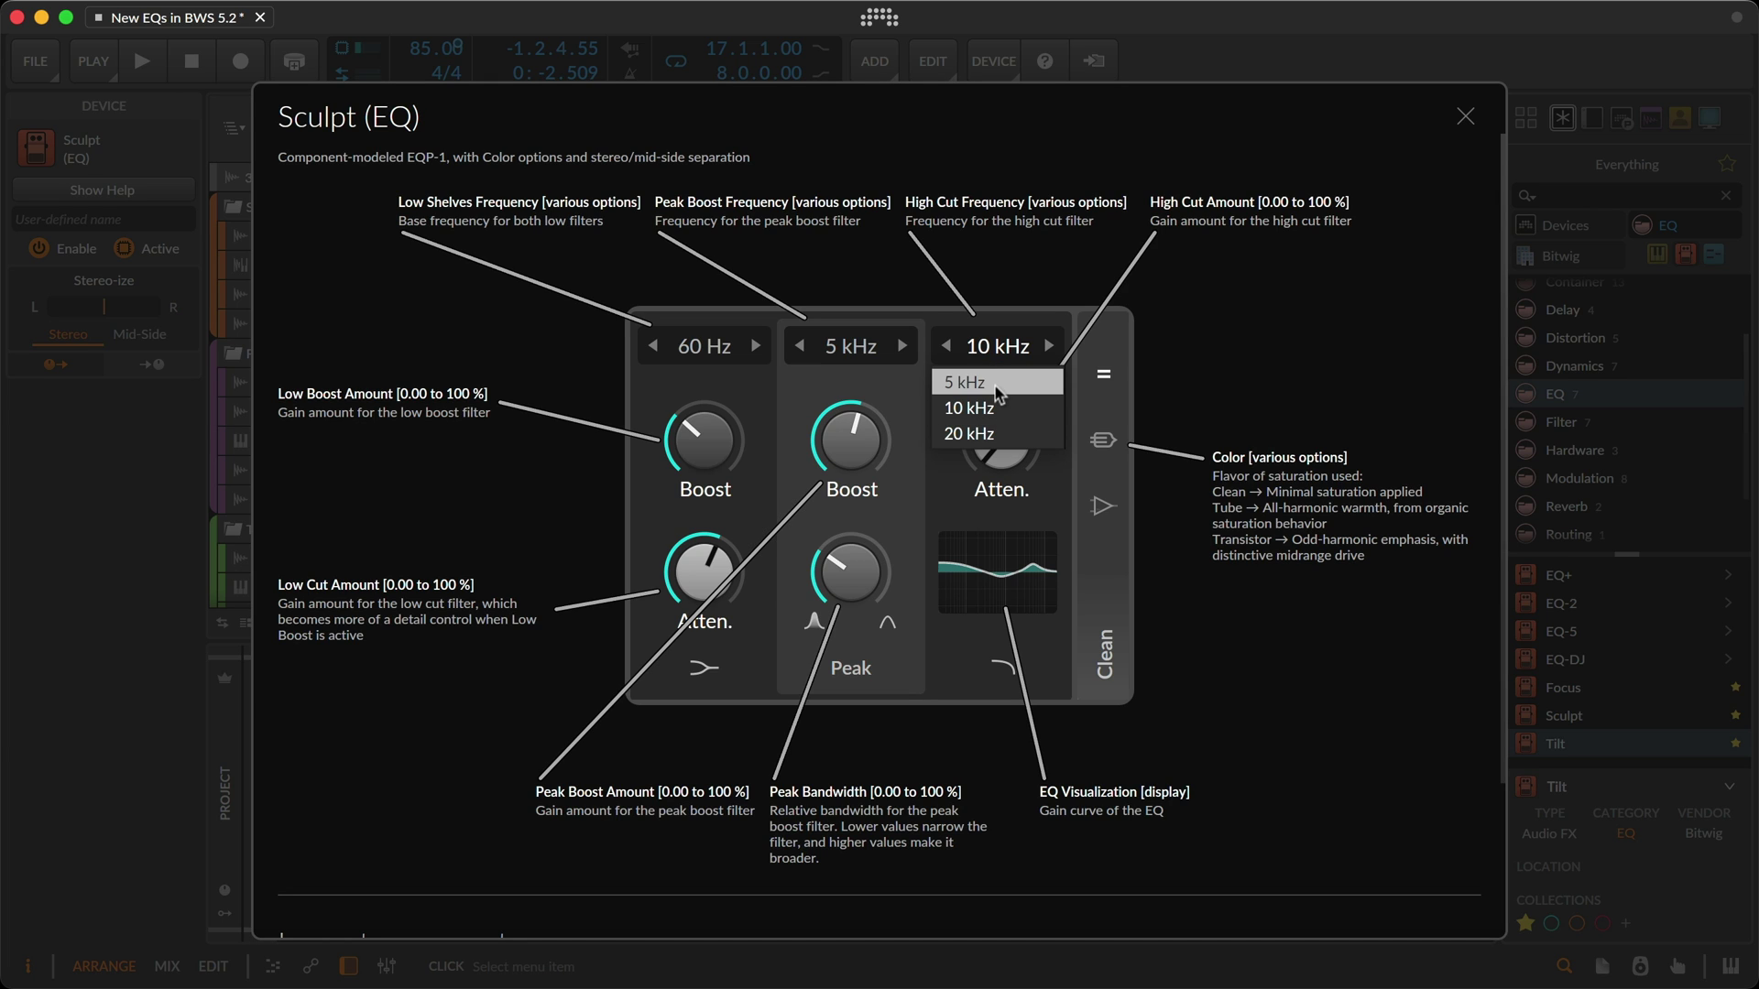
click(997, 383)
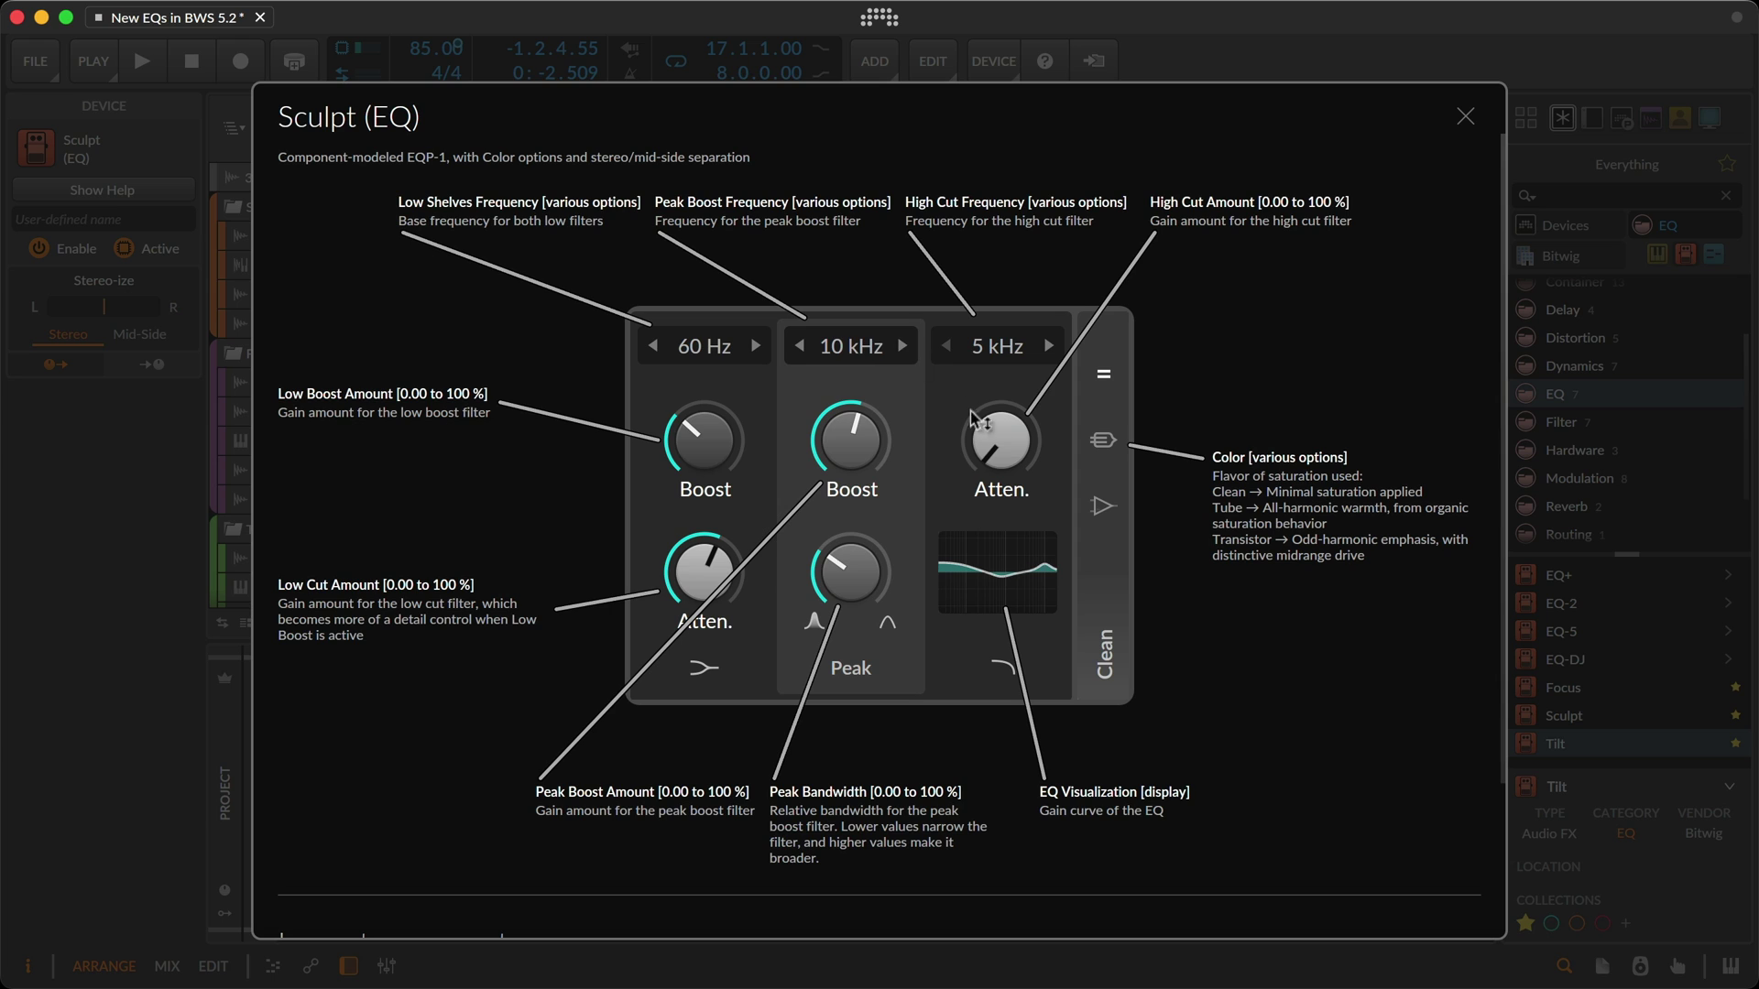
click(1012, 465)
drag(1011, 465, 1006, 463)
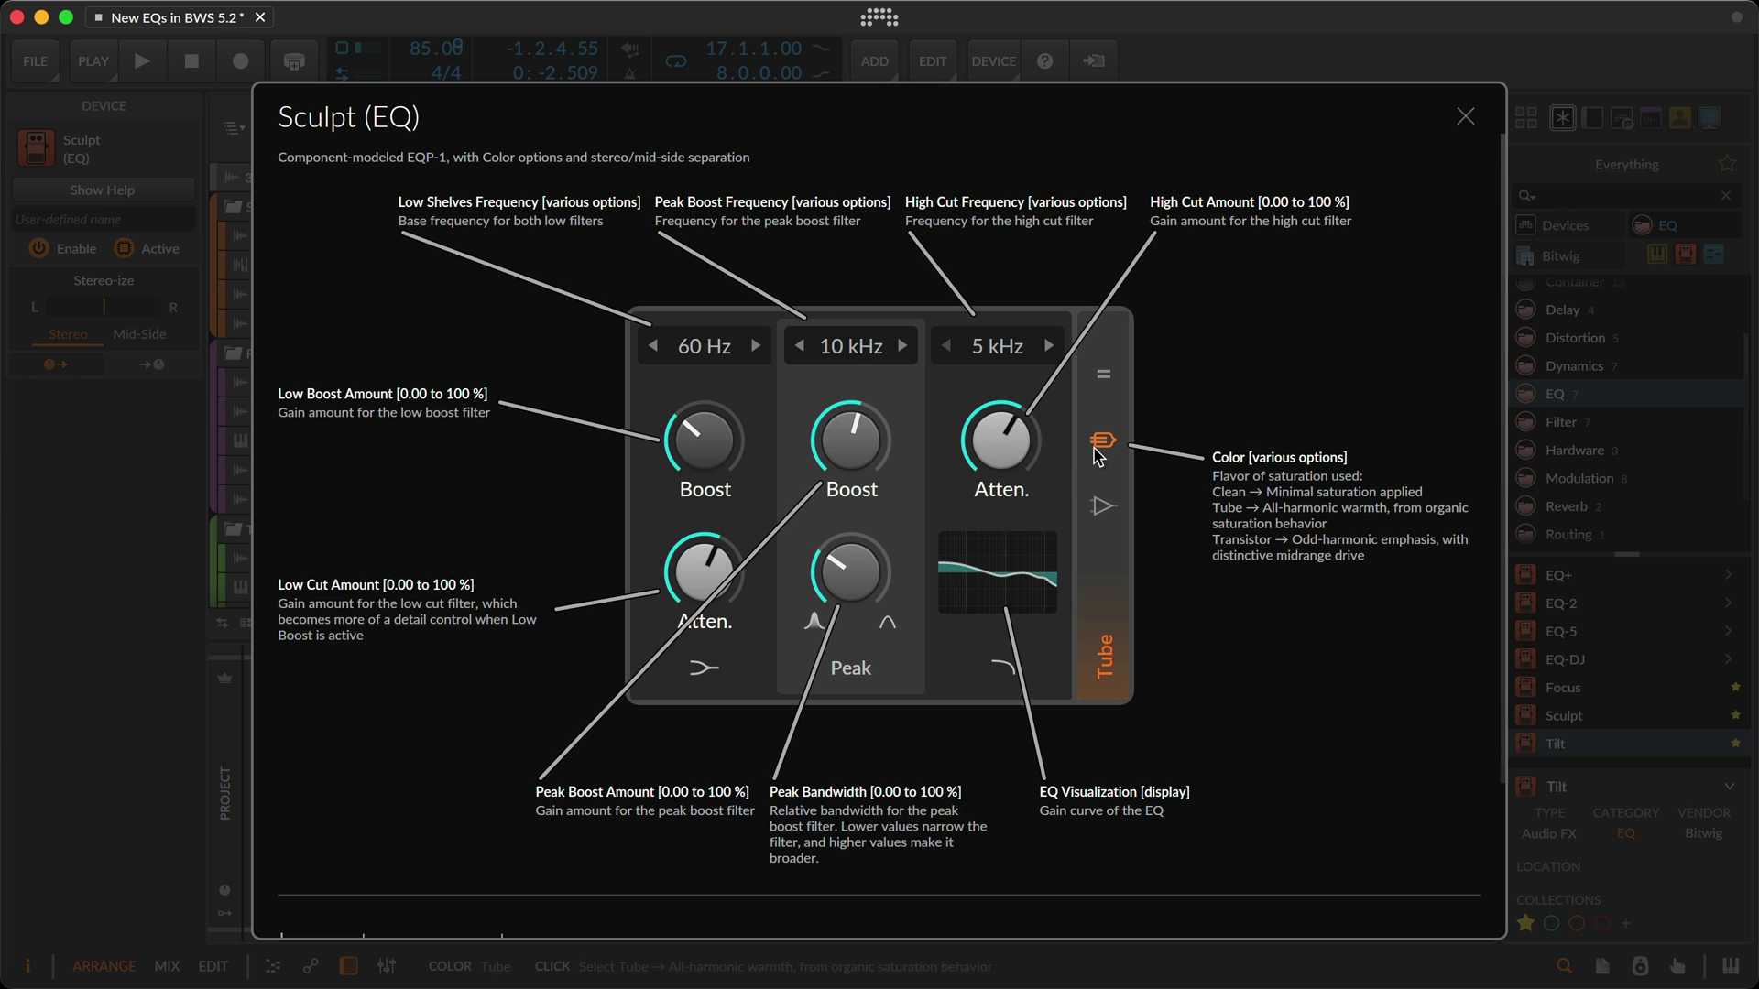
click(1101, 512)
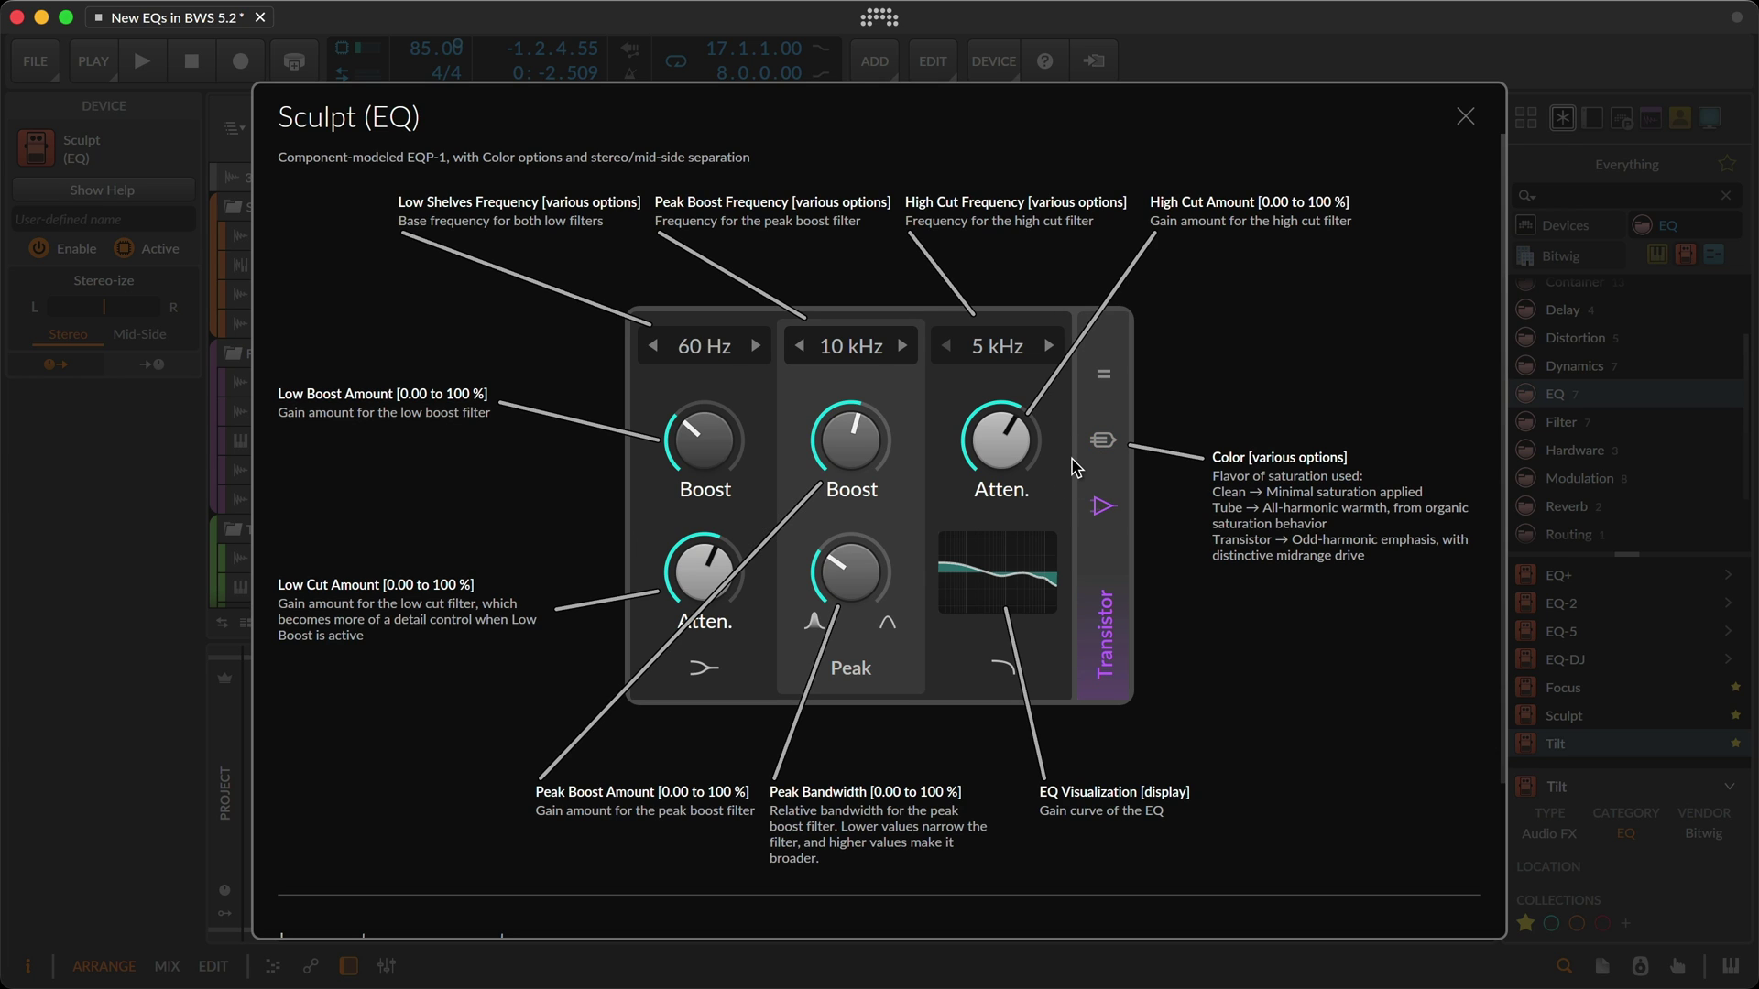
click(1105, 379)
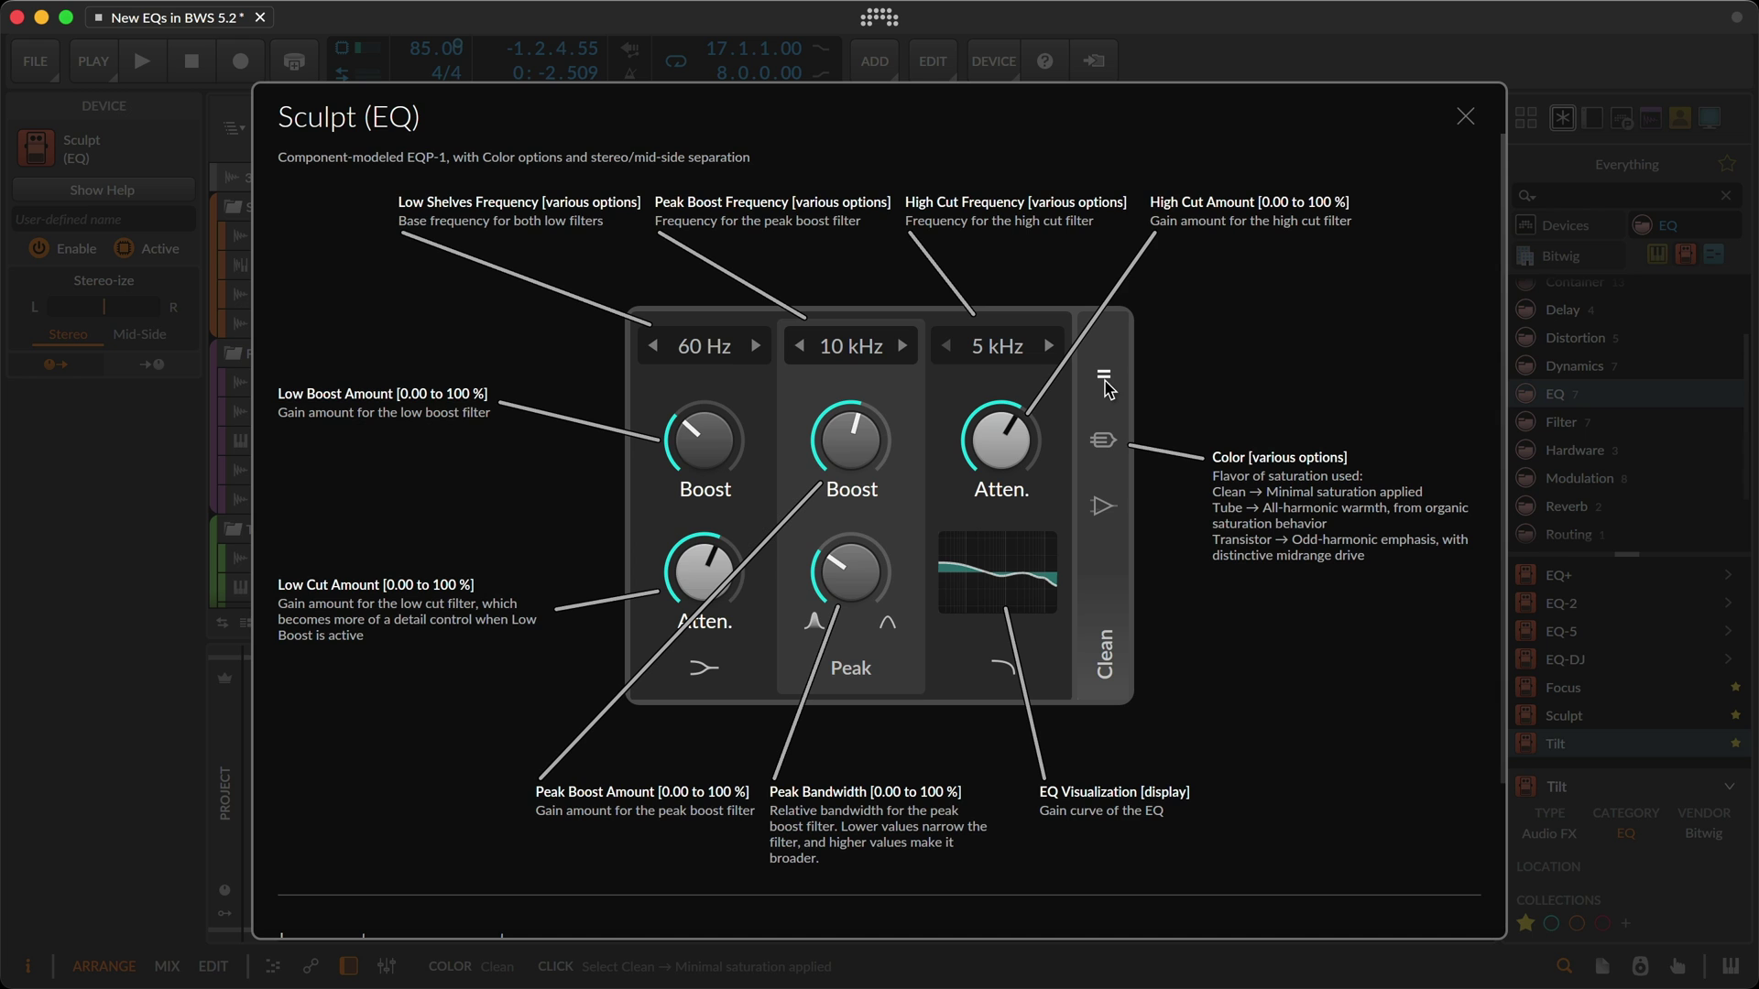
- Try the Stereo-ize amount, switch it to Mid-Side, and bring the amount back near zero
scroll(1171, 555, down, 3)
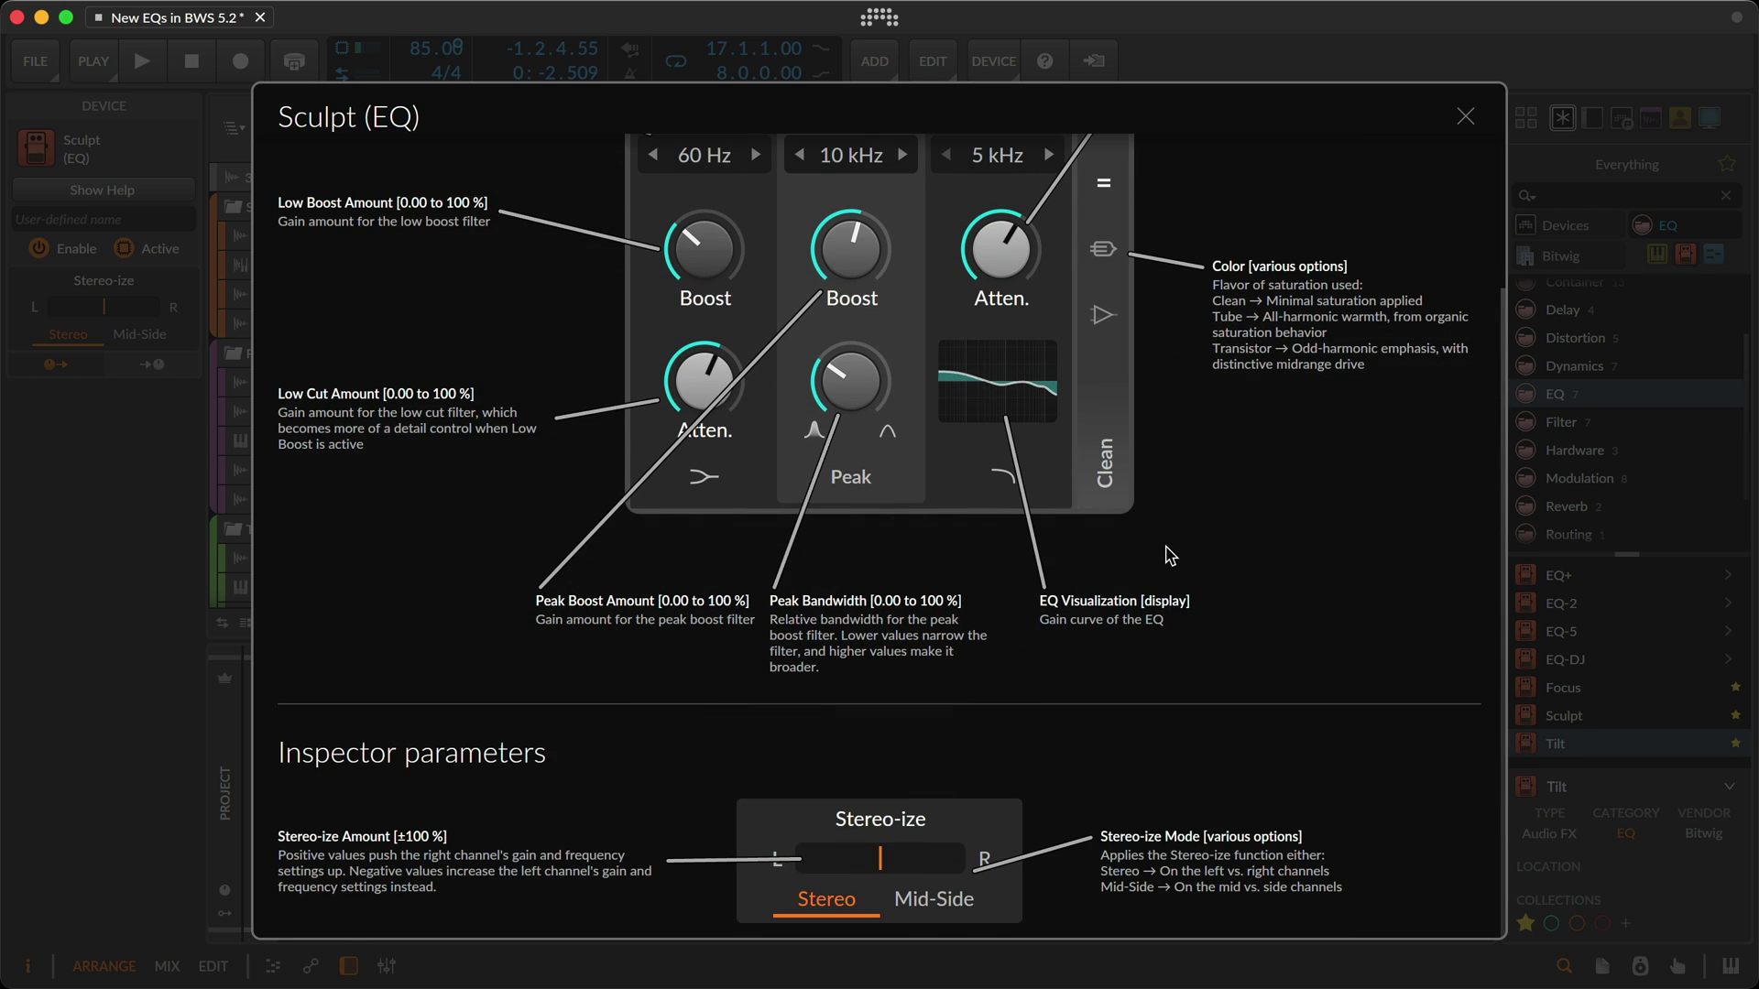
drag(858, 853, 932, 861)
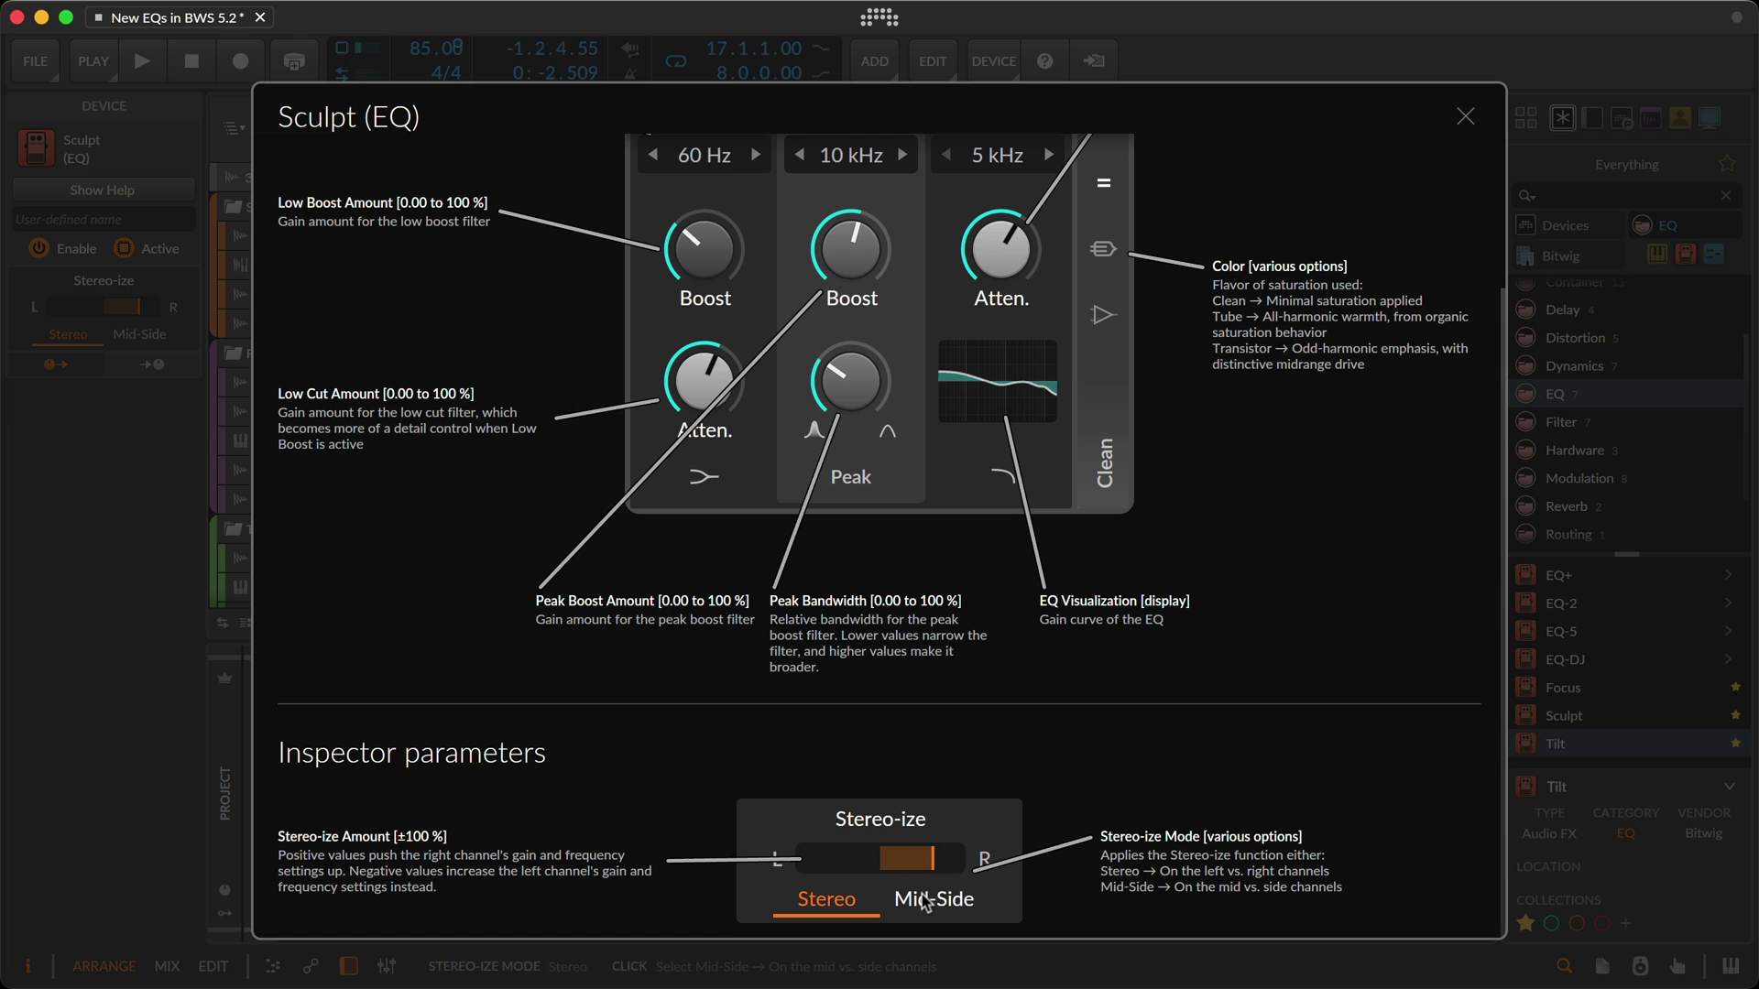
click(926, 901)
mouse_move(920, 859)
mouse_down()
mouse_move(866, 860)
mouse_move(897, 860)
mouse_up()
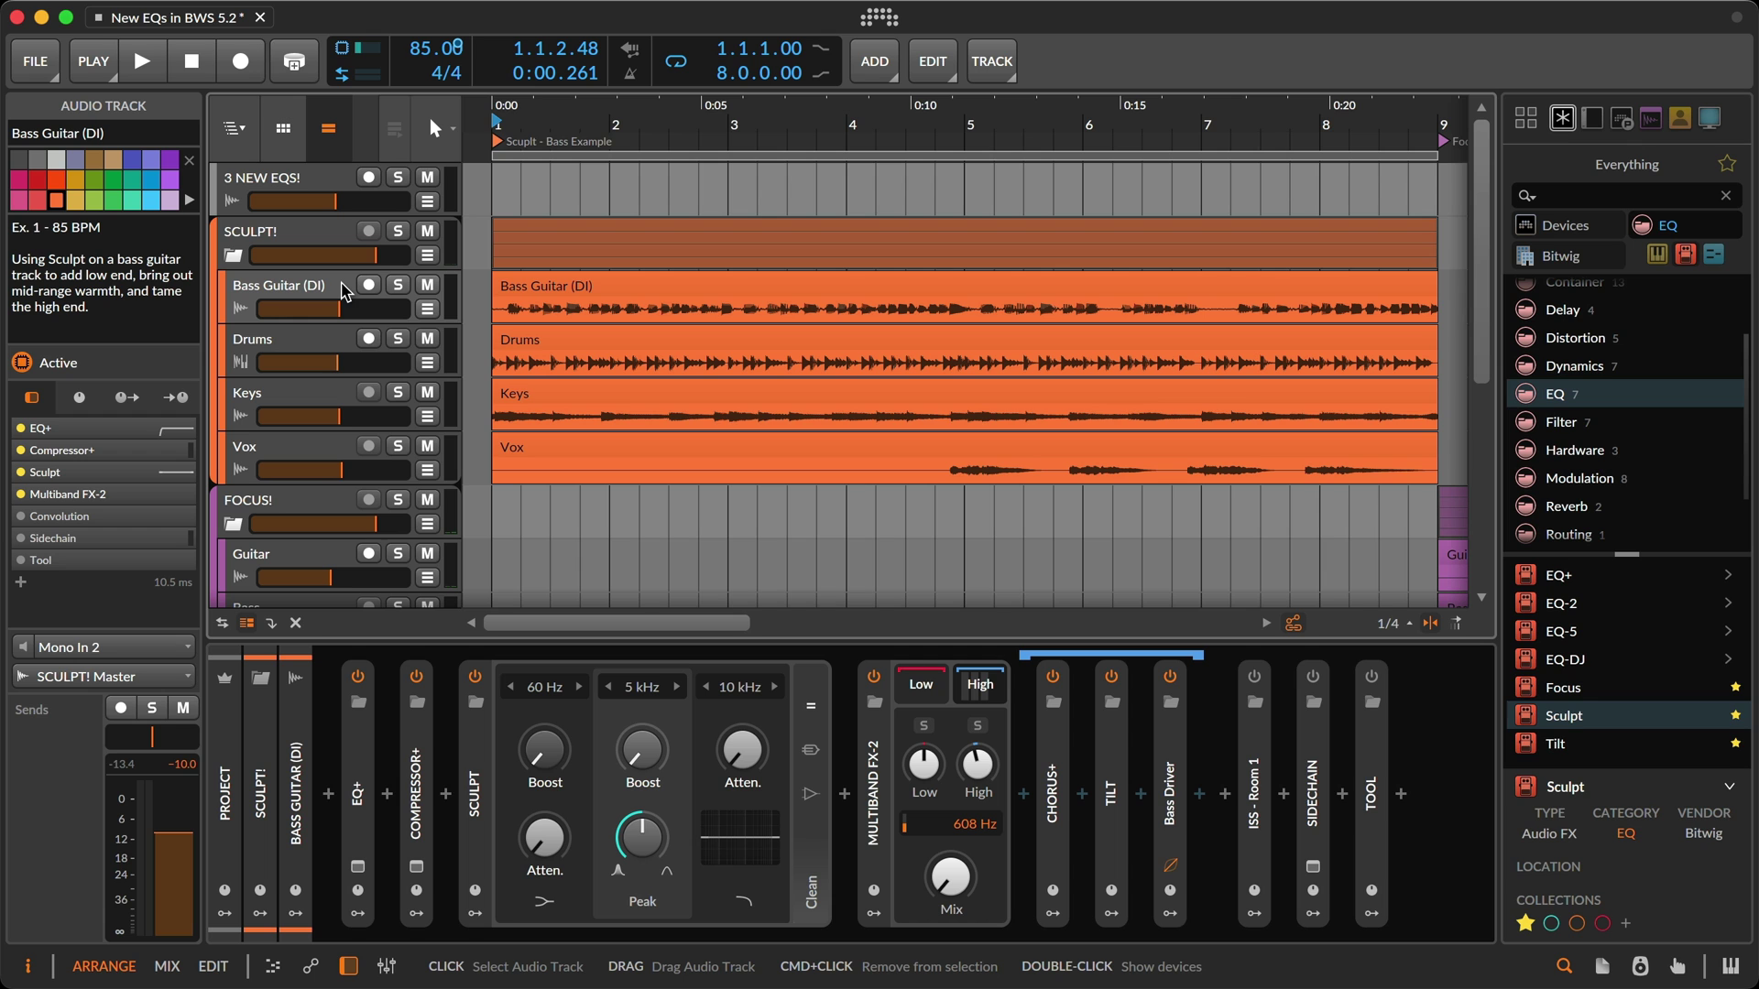
- Play the project with Bass Guitar (DI) soloed and switch Sculpt's colour to Tube
key(space)
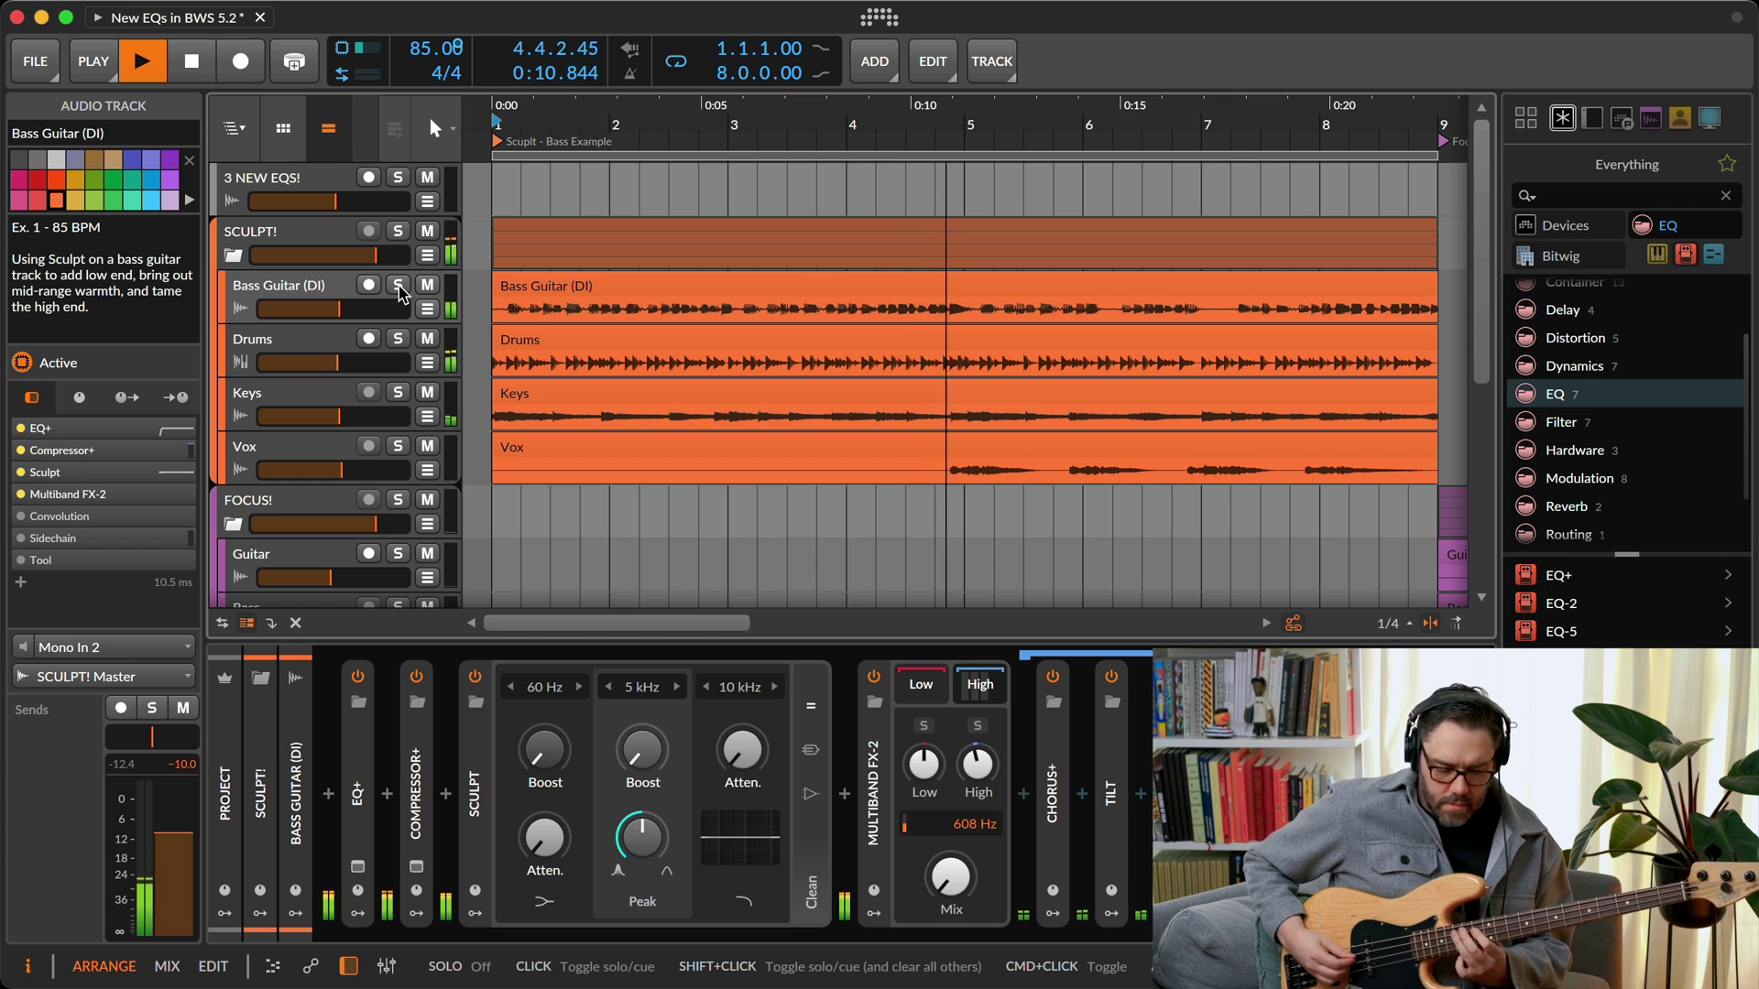
click(398, 287)
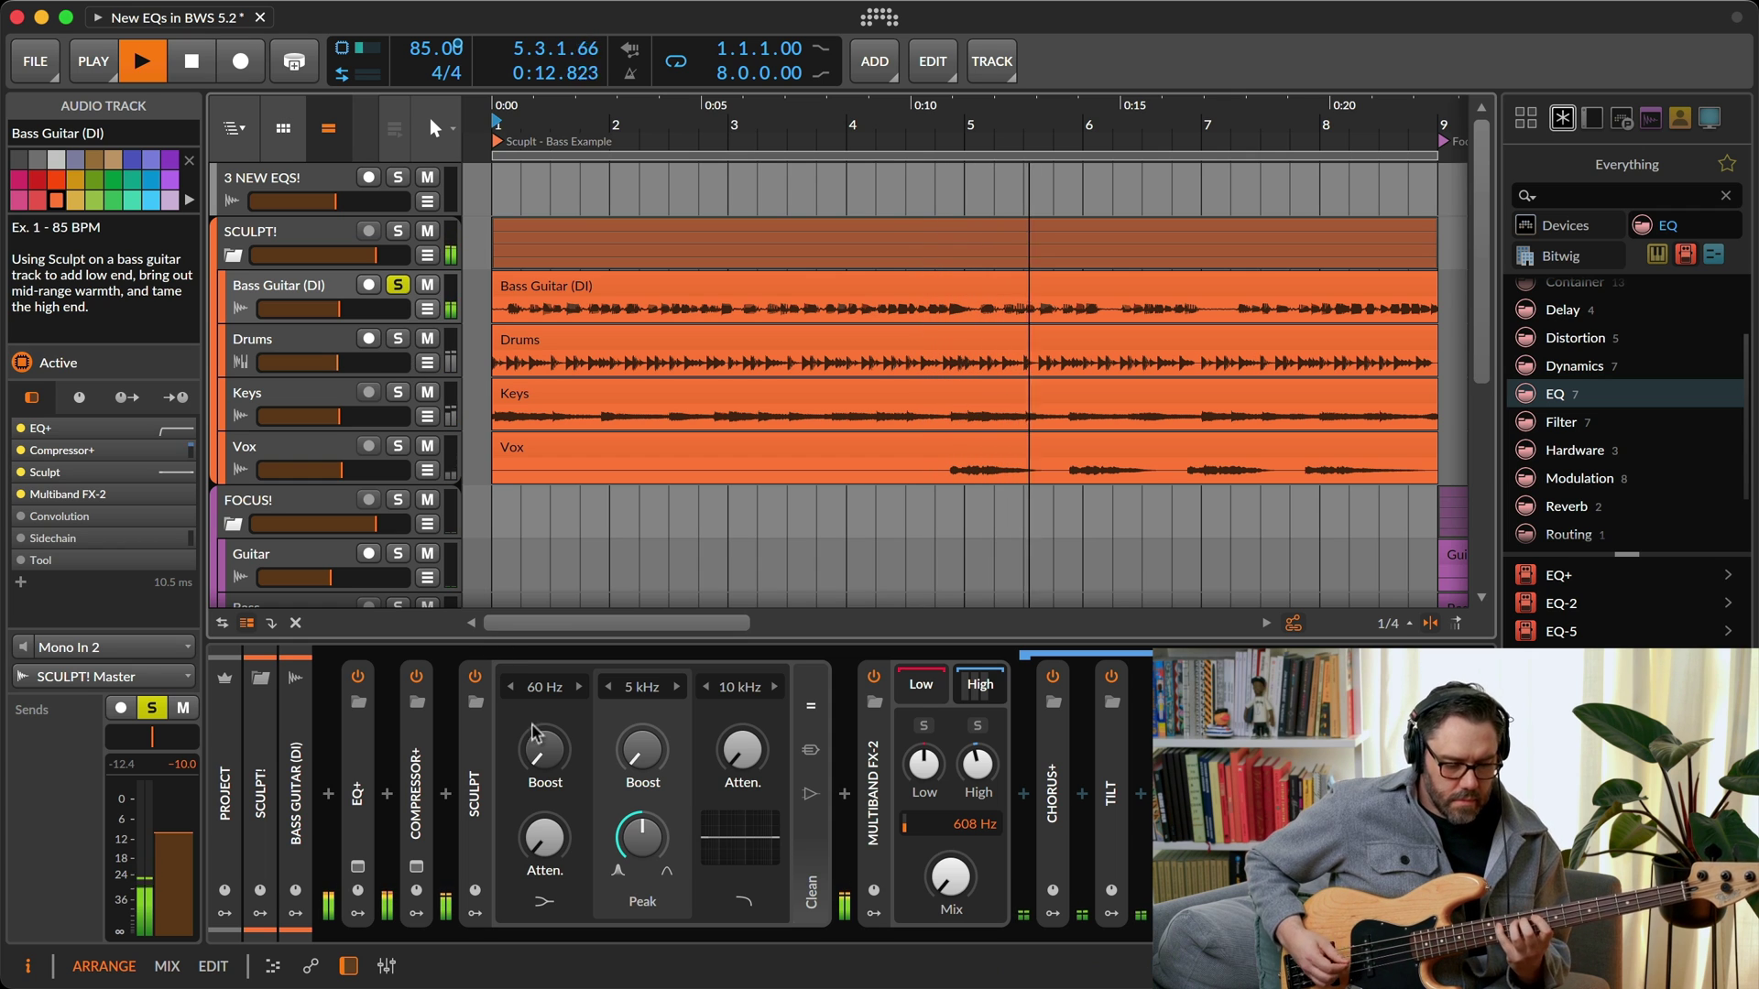
click(810, 751)
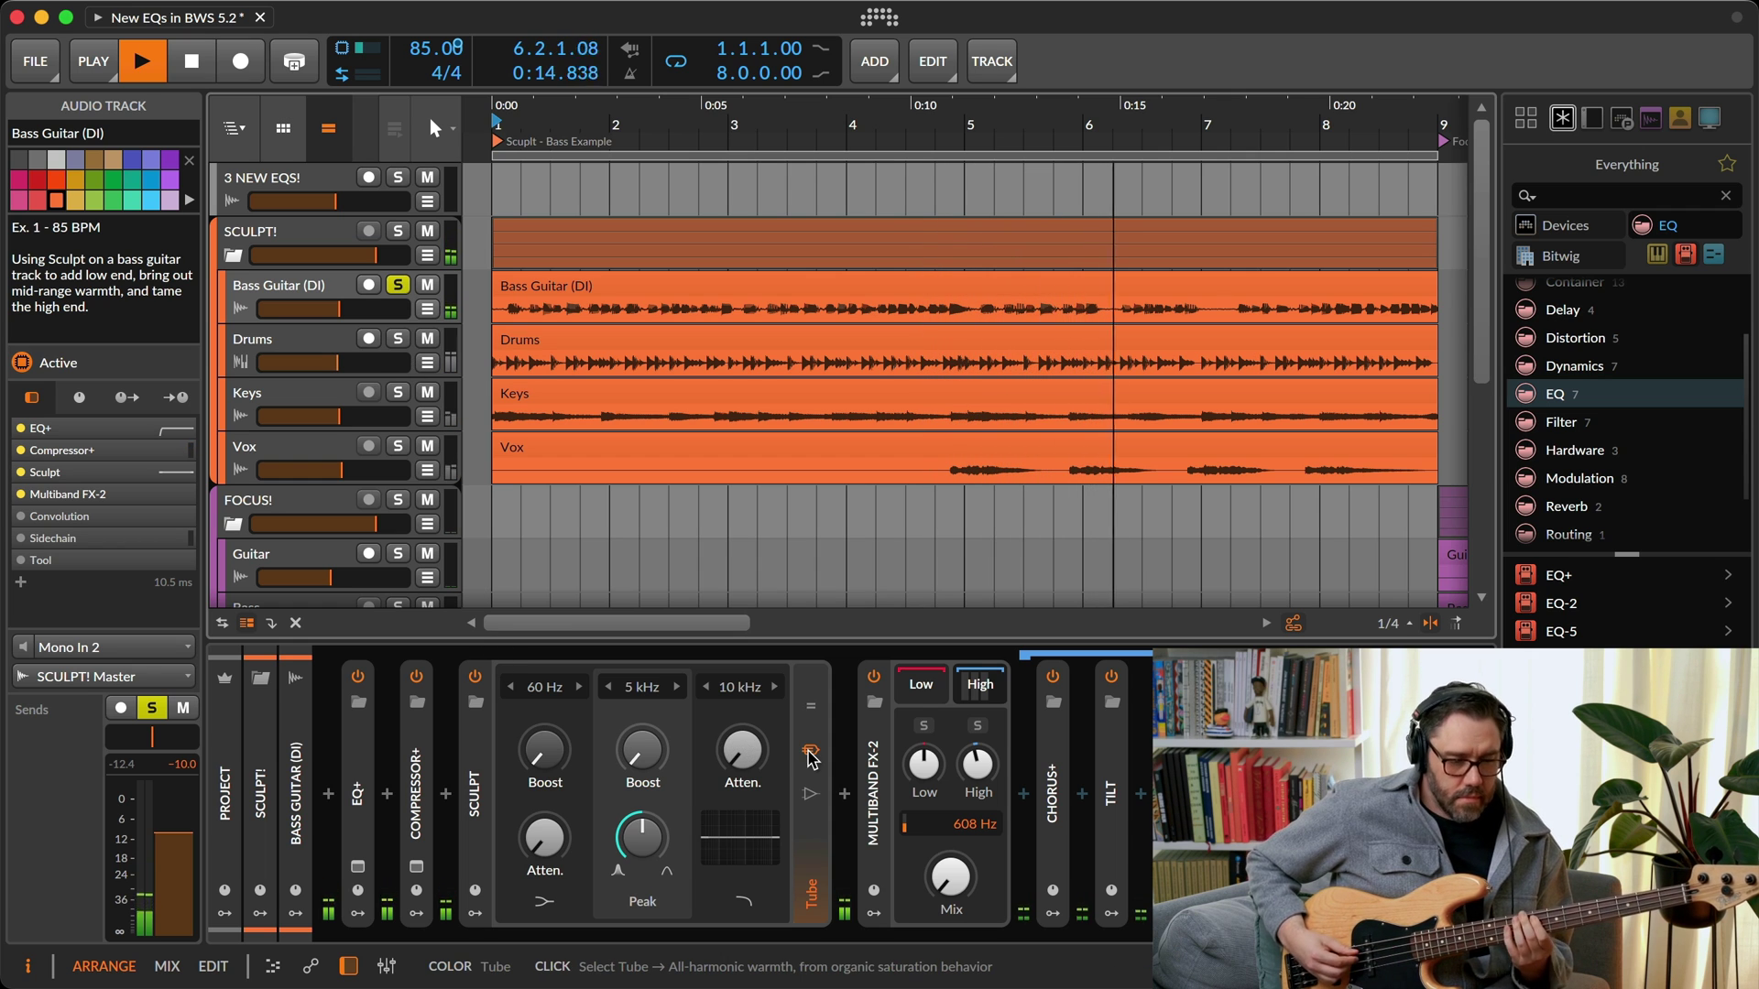
- Raise Sculpt's high cut amount and step through the high cut frequencies
drag(743, 750, 742, 719)
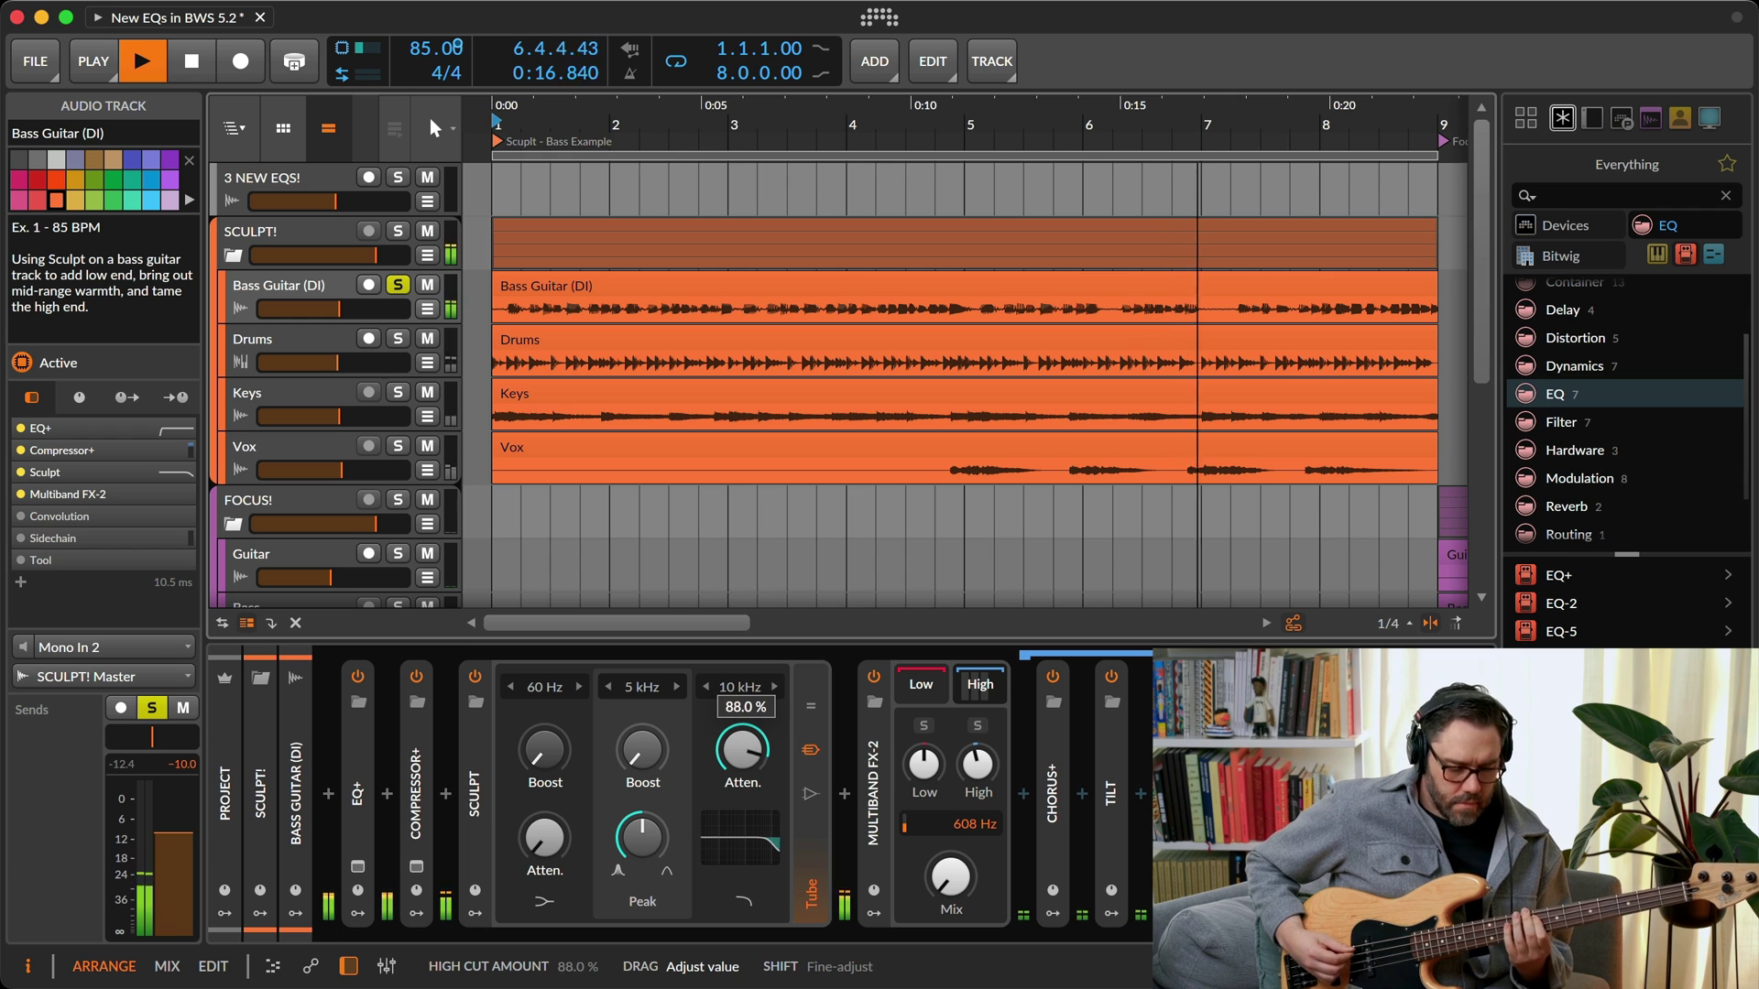
click(775, 688)
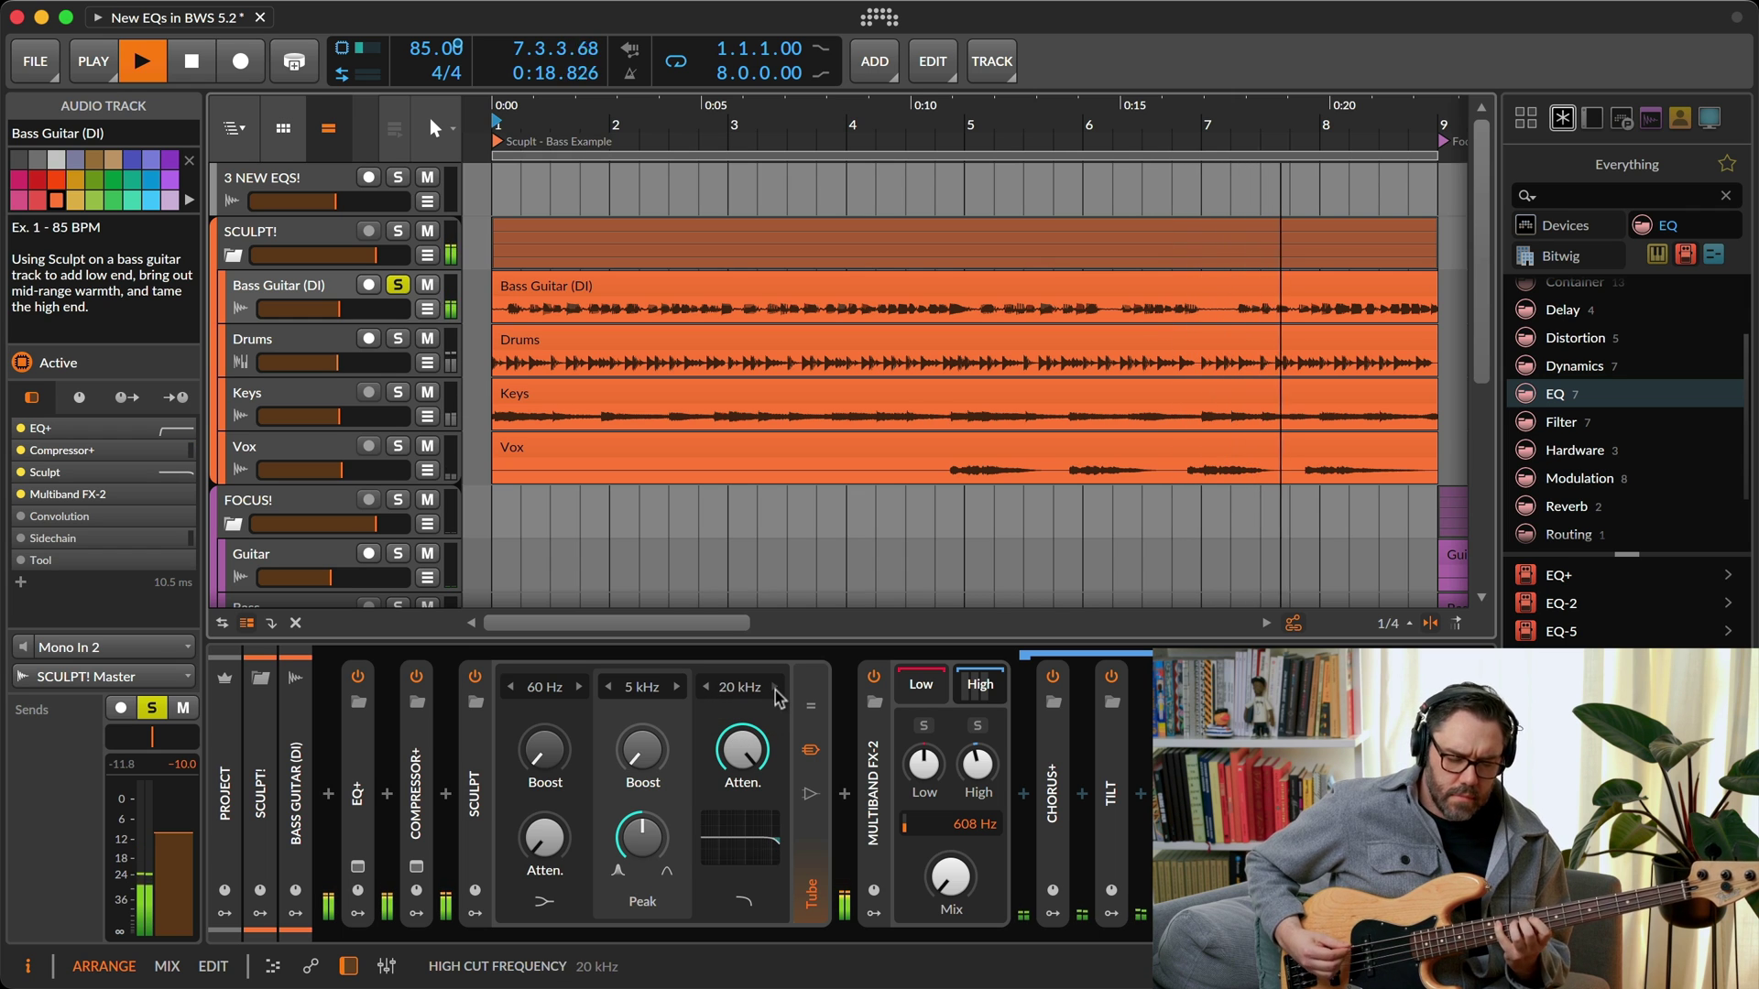
click(707, 687)
click(707, 687)
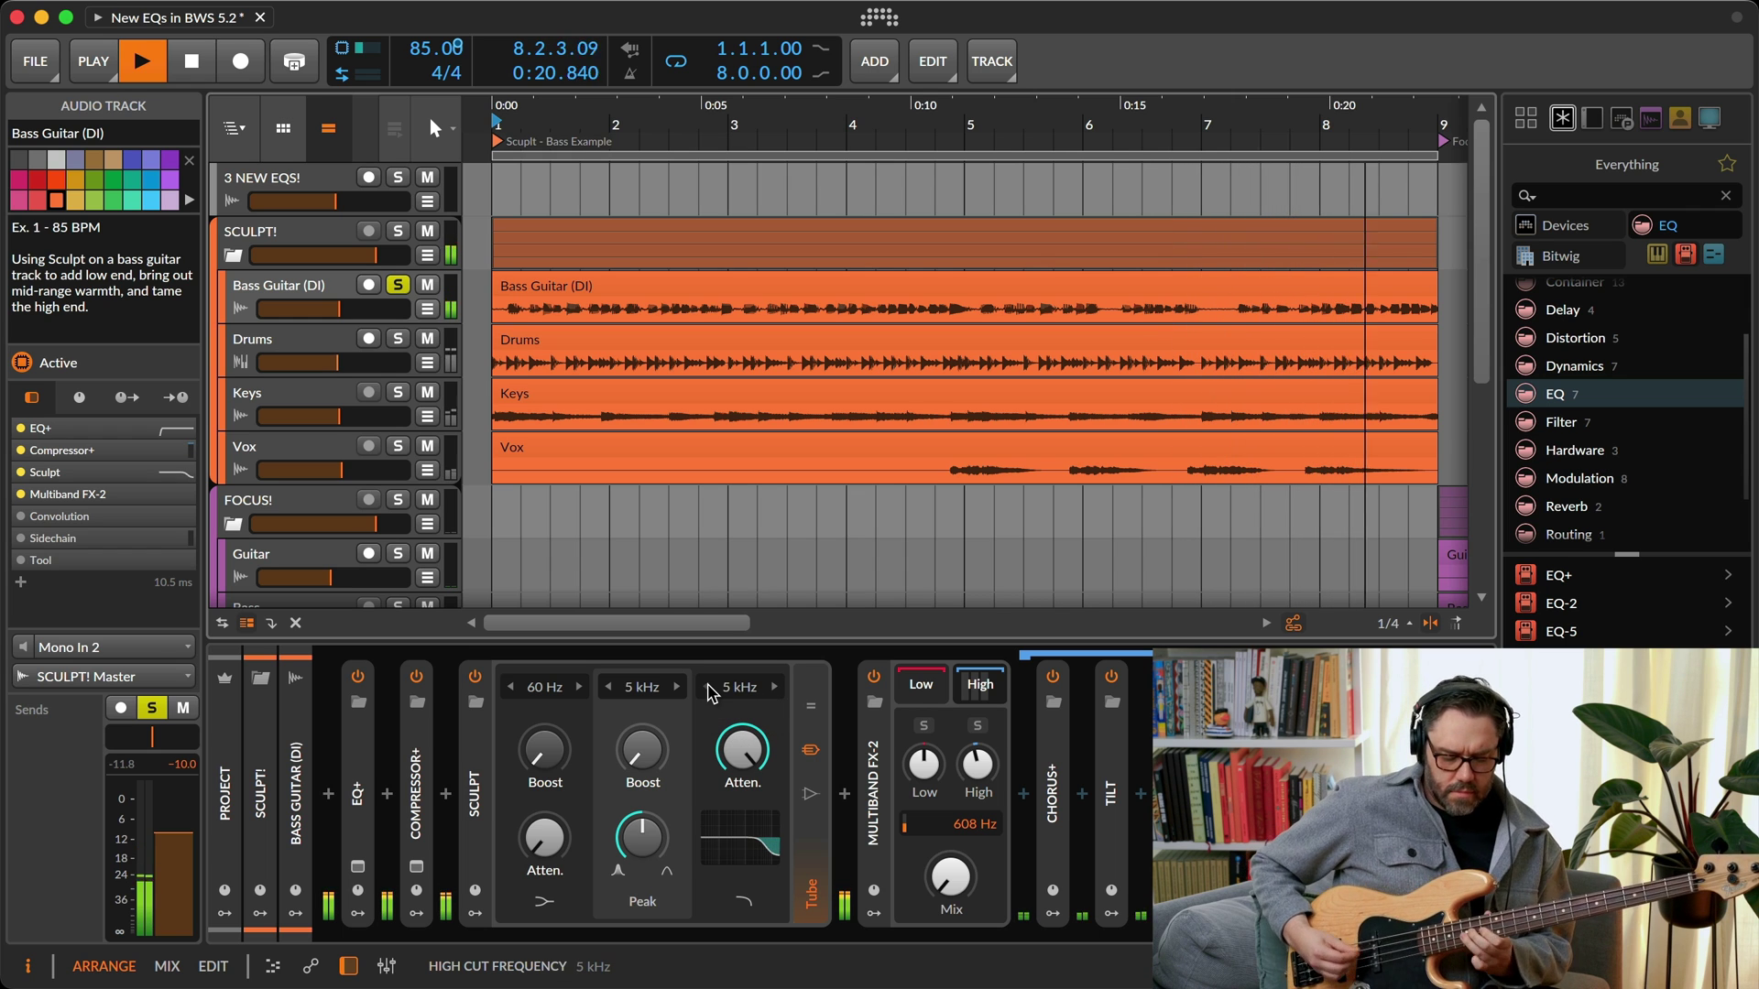
click(739, 687)
- Set the high cut to 10 kHz, low boost to 33.5% and low cut fully attenuated
click(739, 715)
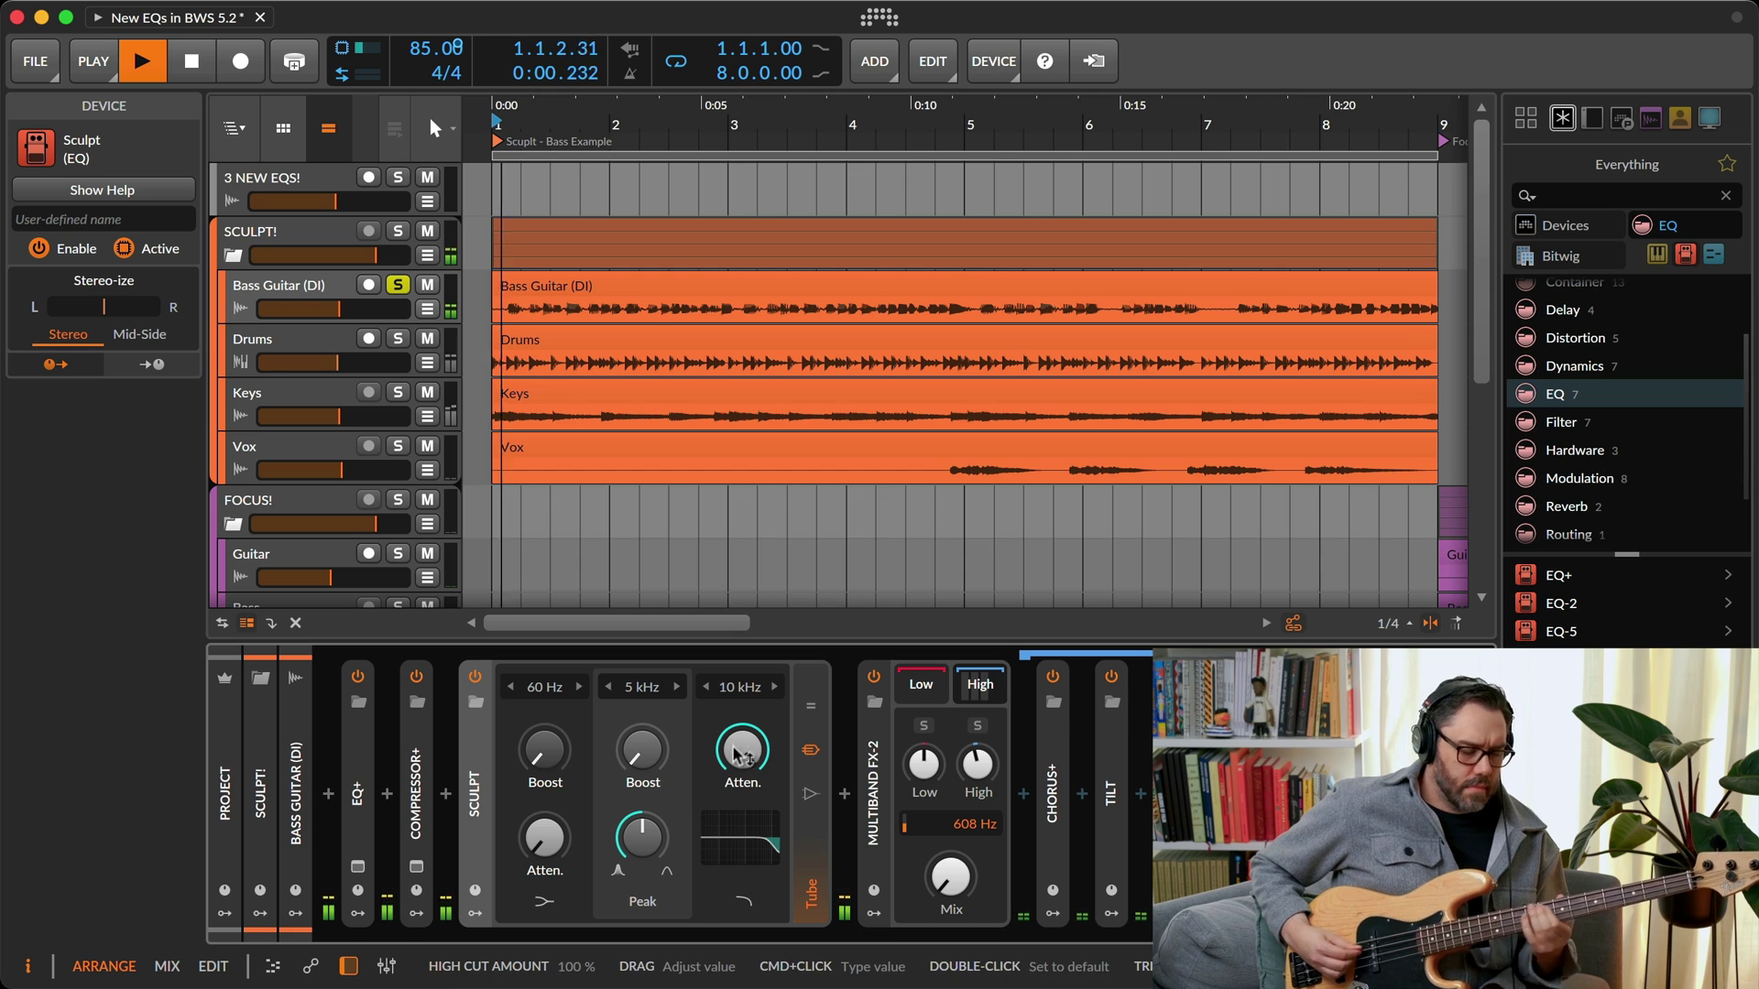
drag(544, 750, 544, 707)
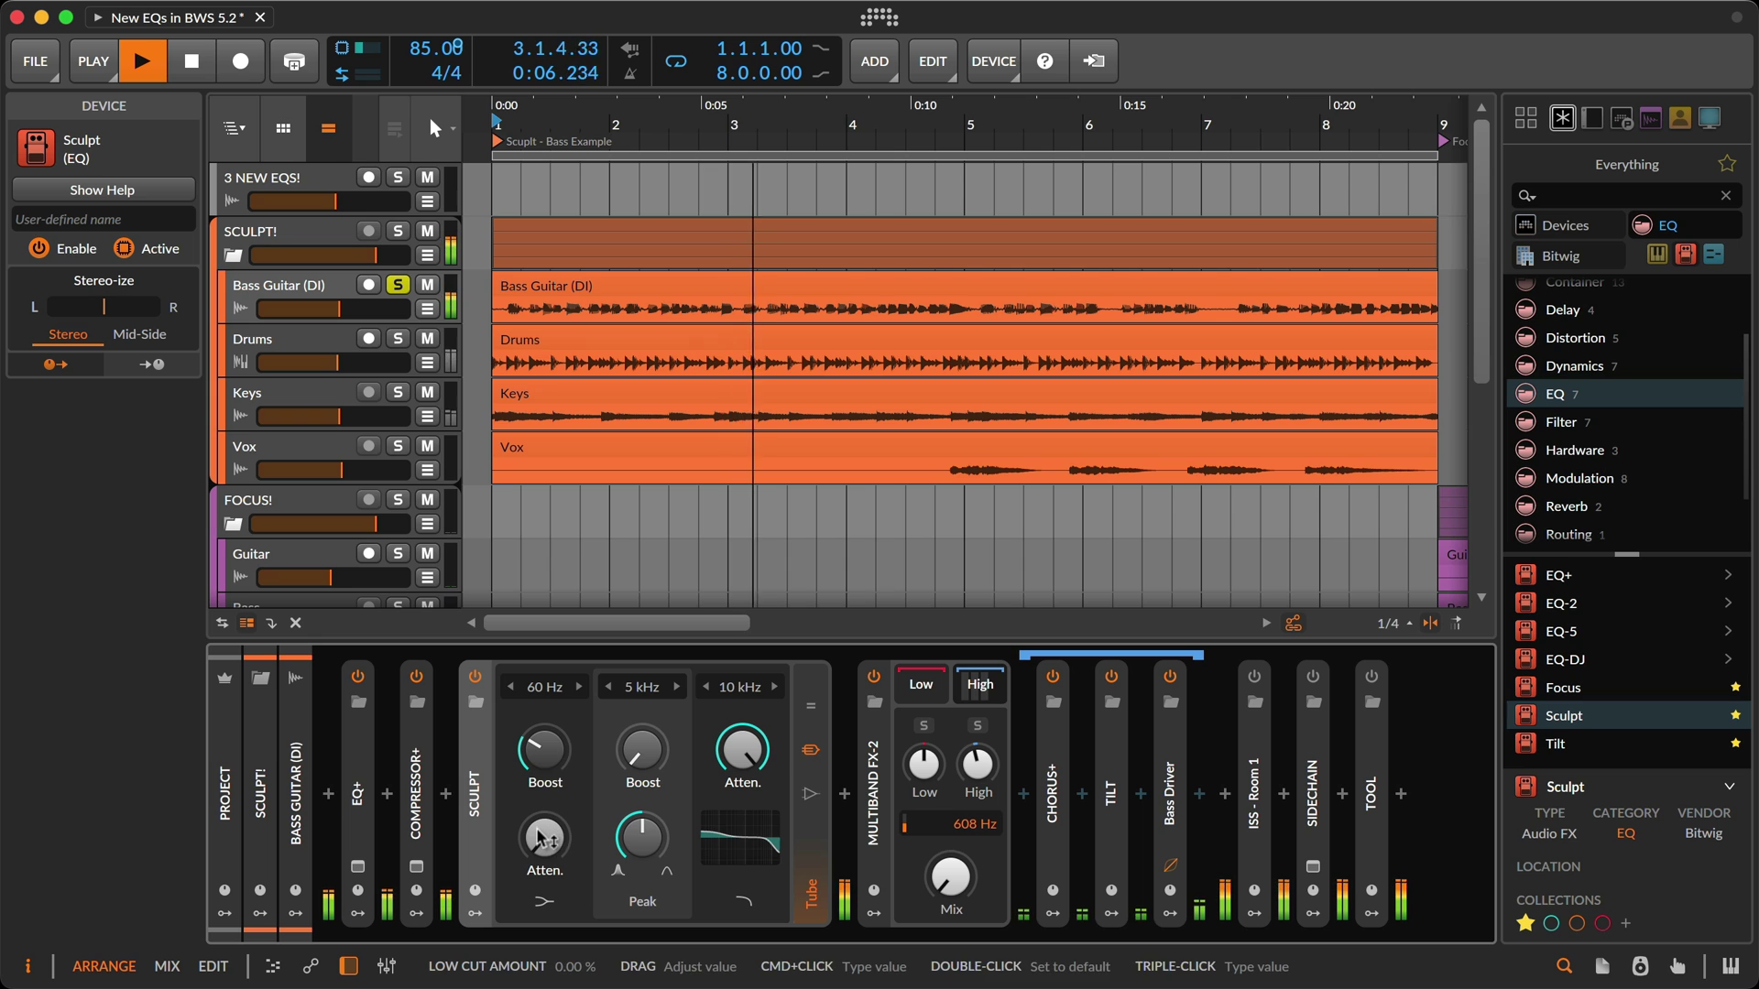
mouse_move(542, 839)
mouse_down()
mouse_move(544, 750)
mouse_move(643, 719)
mouse_move(642, 733)
mouse_up()
- Adjust Sculpt's peak bandwidth, unsolo Bass Guitar (DI) and tweak Multiband FX-2's mix
mouse_move(642, 837)
mouse_down()
mouse_move(643, 854)
mouse_move(642, 816)
mouse_move(642, 836)
mouse_up()
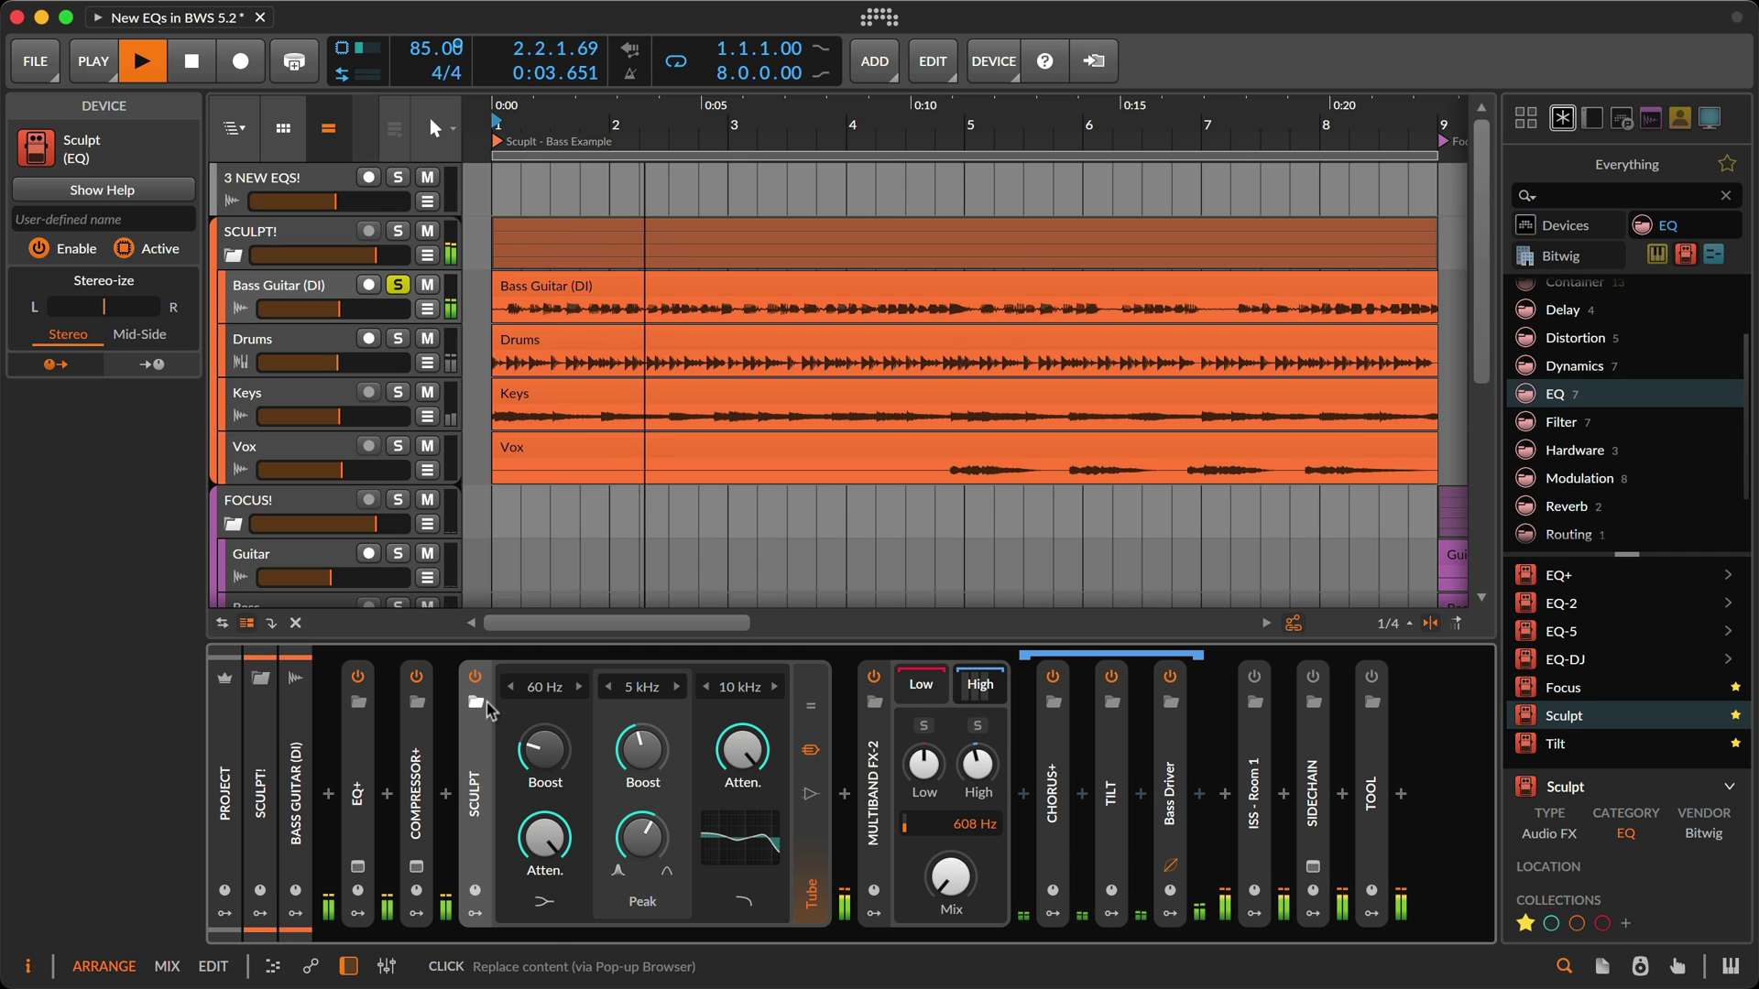
click(400, 288)
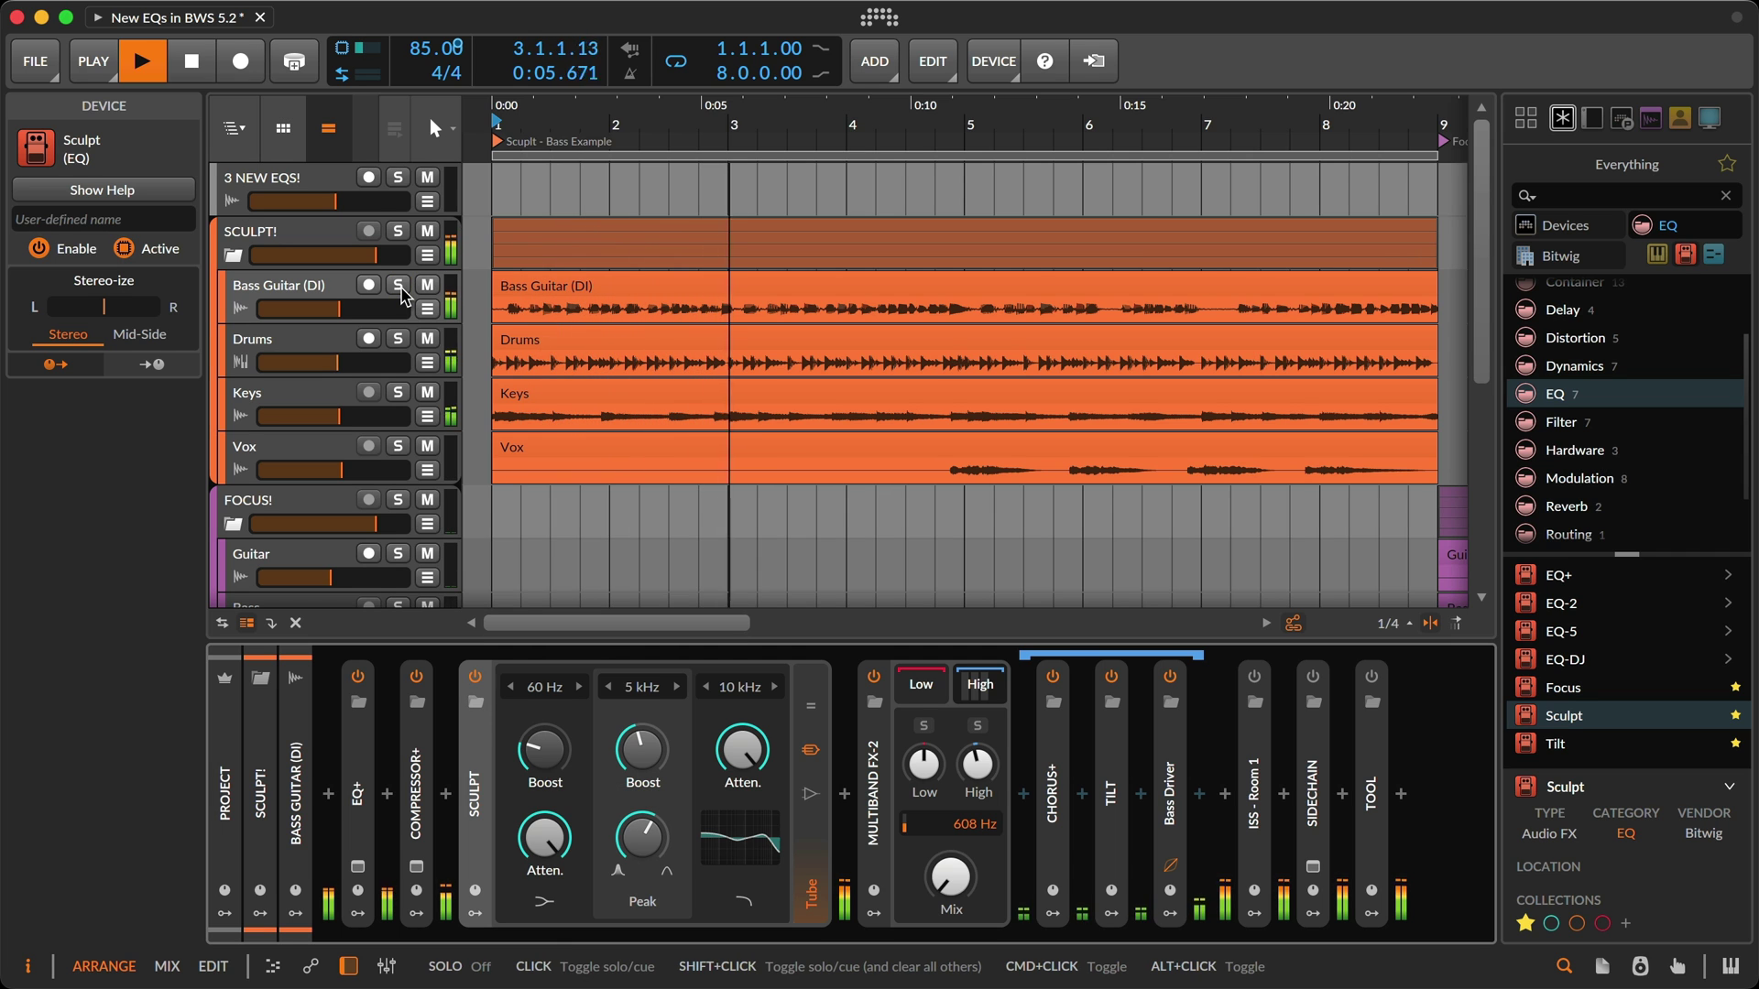
drag(951, 877, 951, 877)
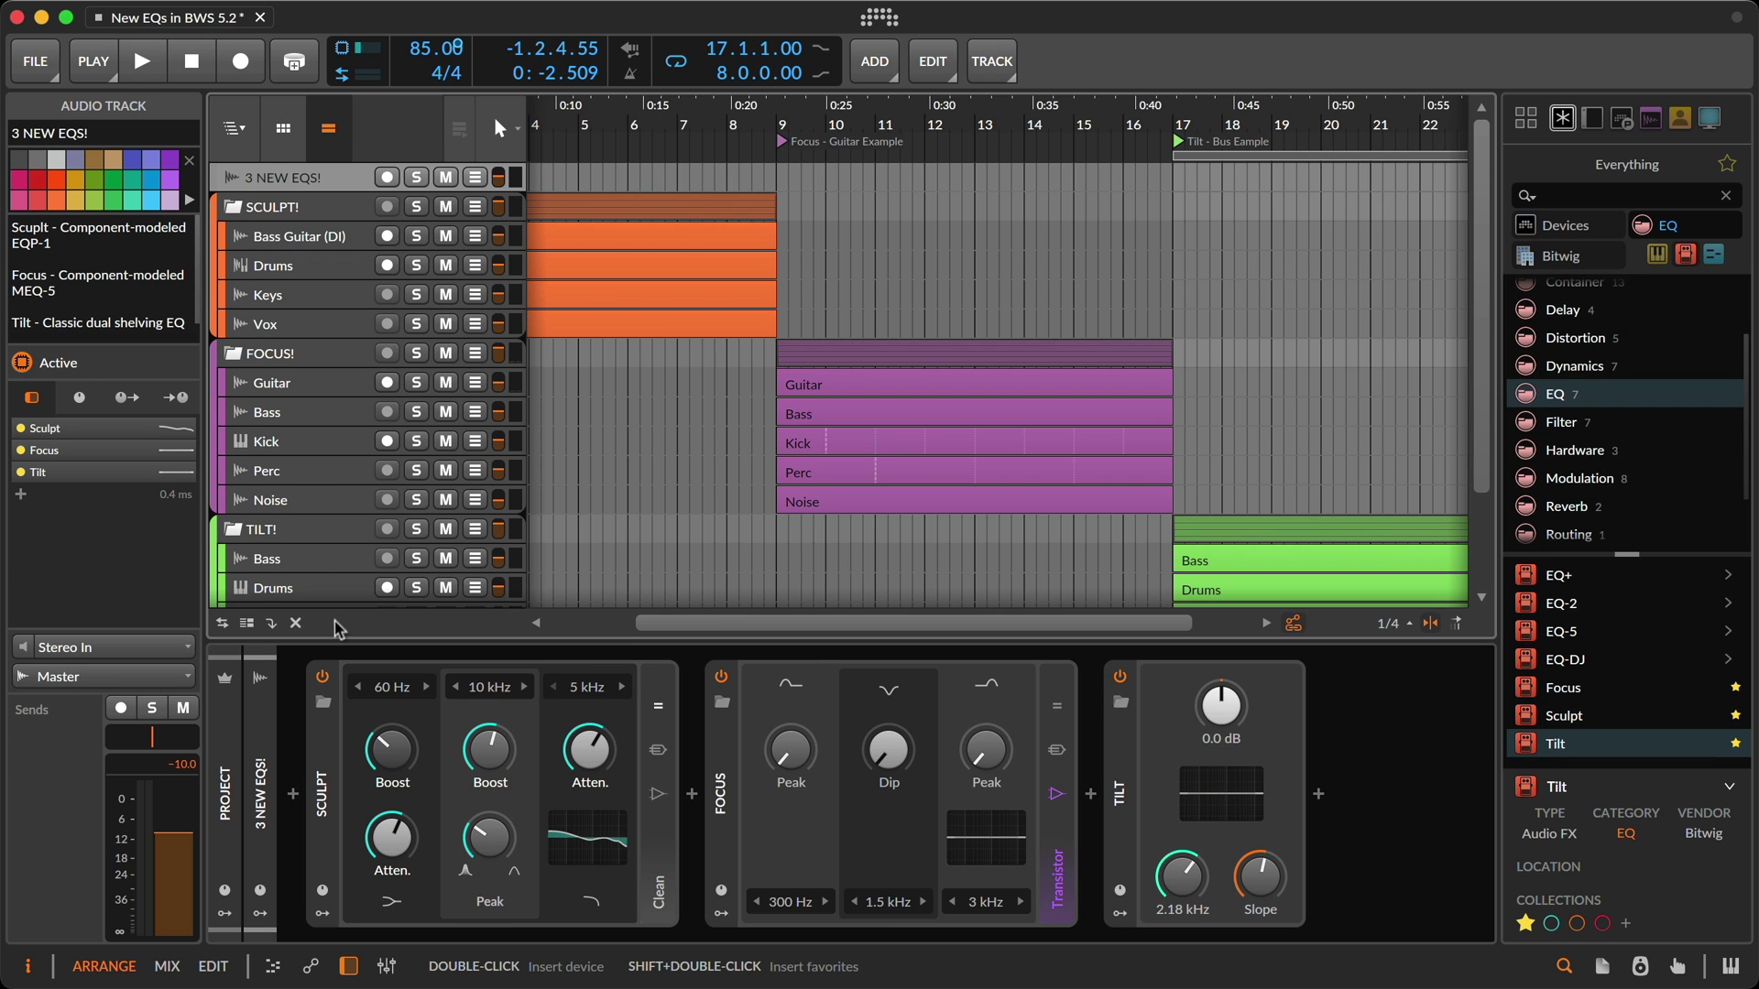
- Select the Focus EQ and open its help overview
click(720, 742)
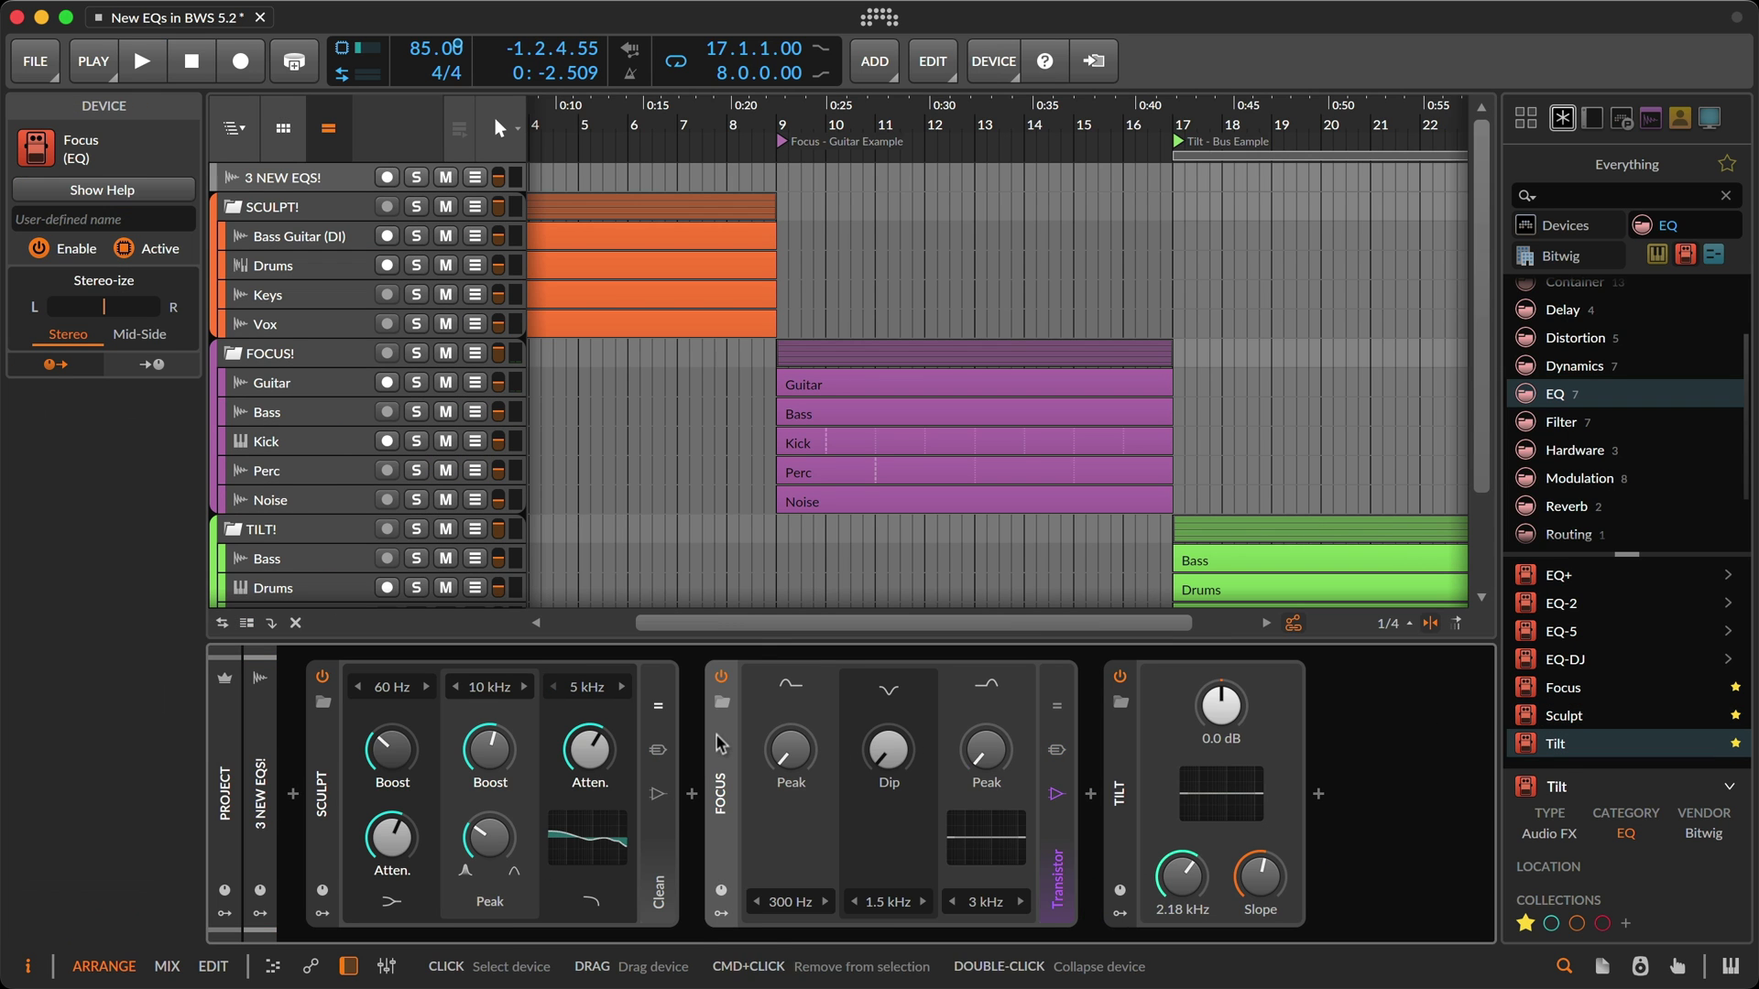
right_click(719, 742)
click(777, 695)
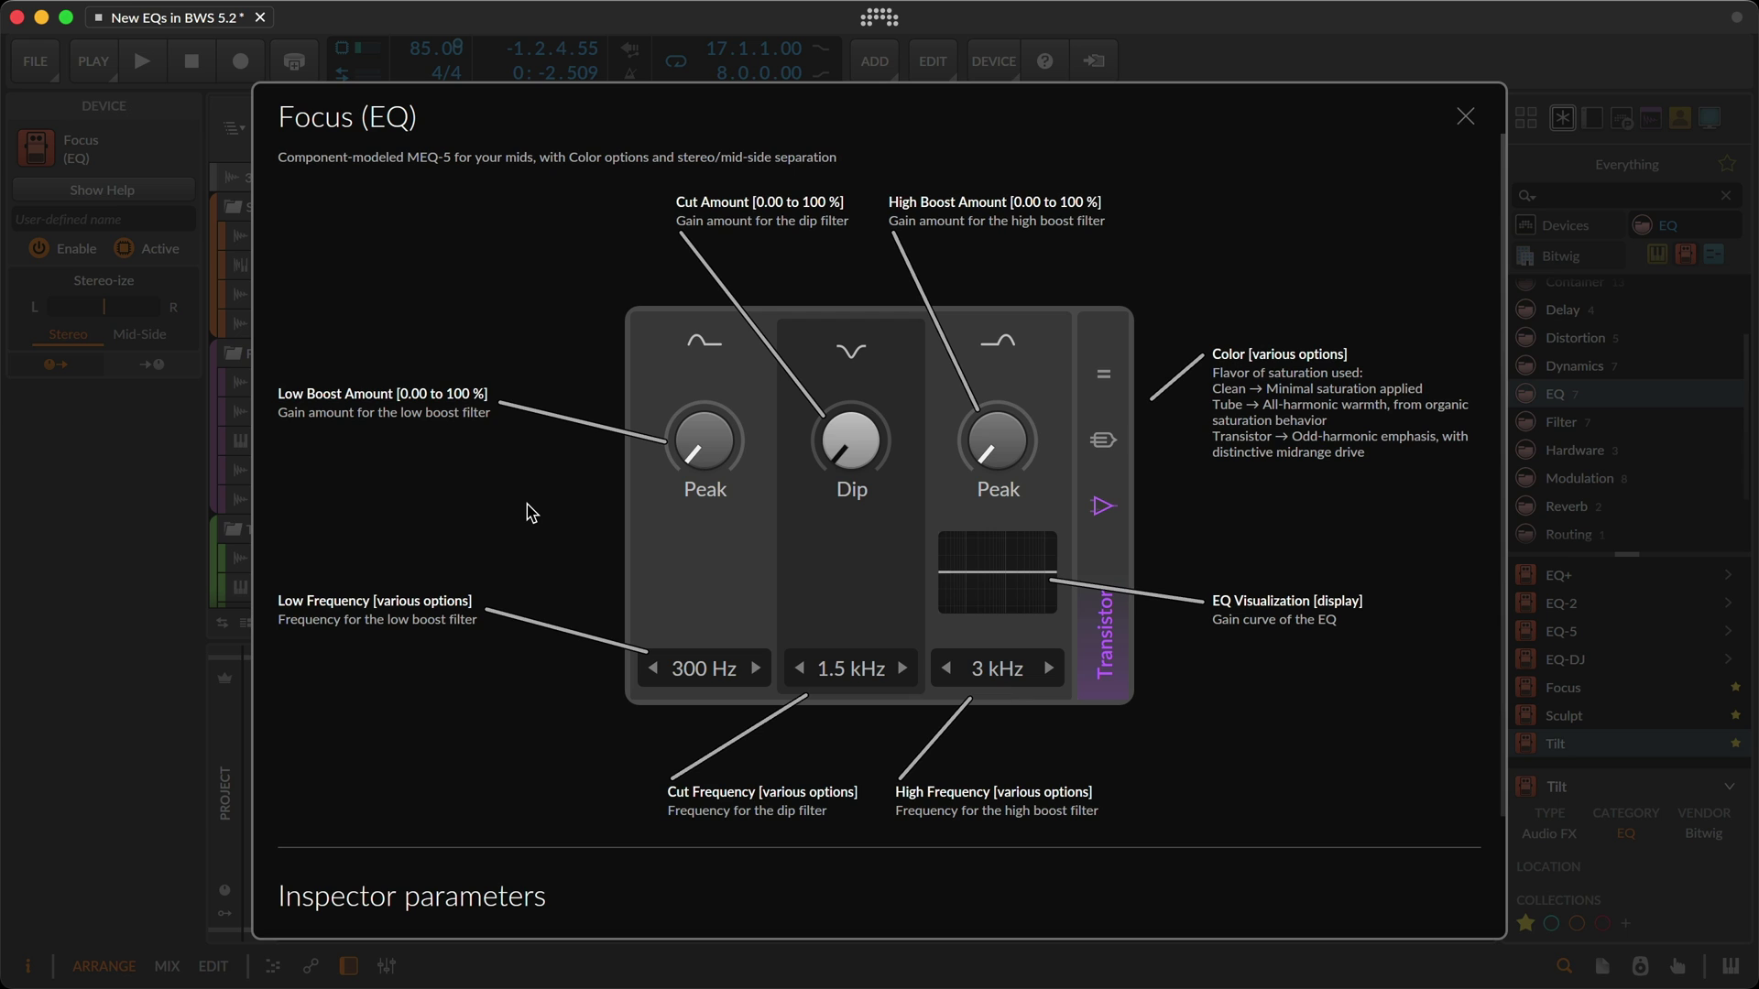
- Raise Focus's low boost, add a mid dip and high boost, keeping the high frequency at 3 kHz
click(707, 454)
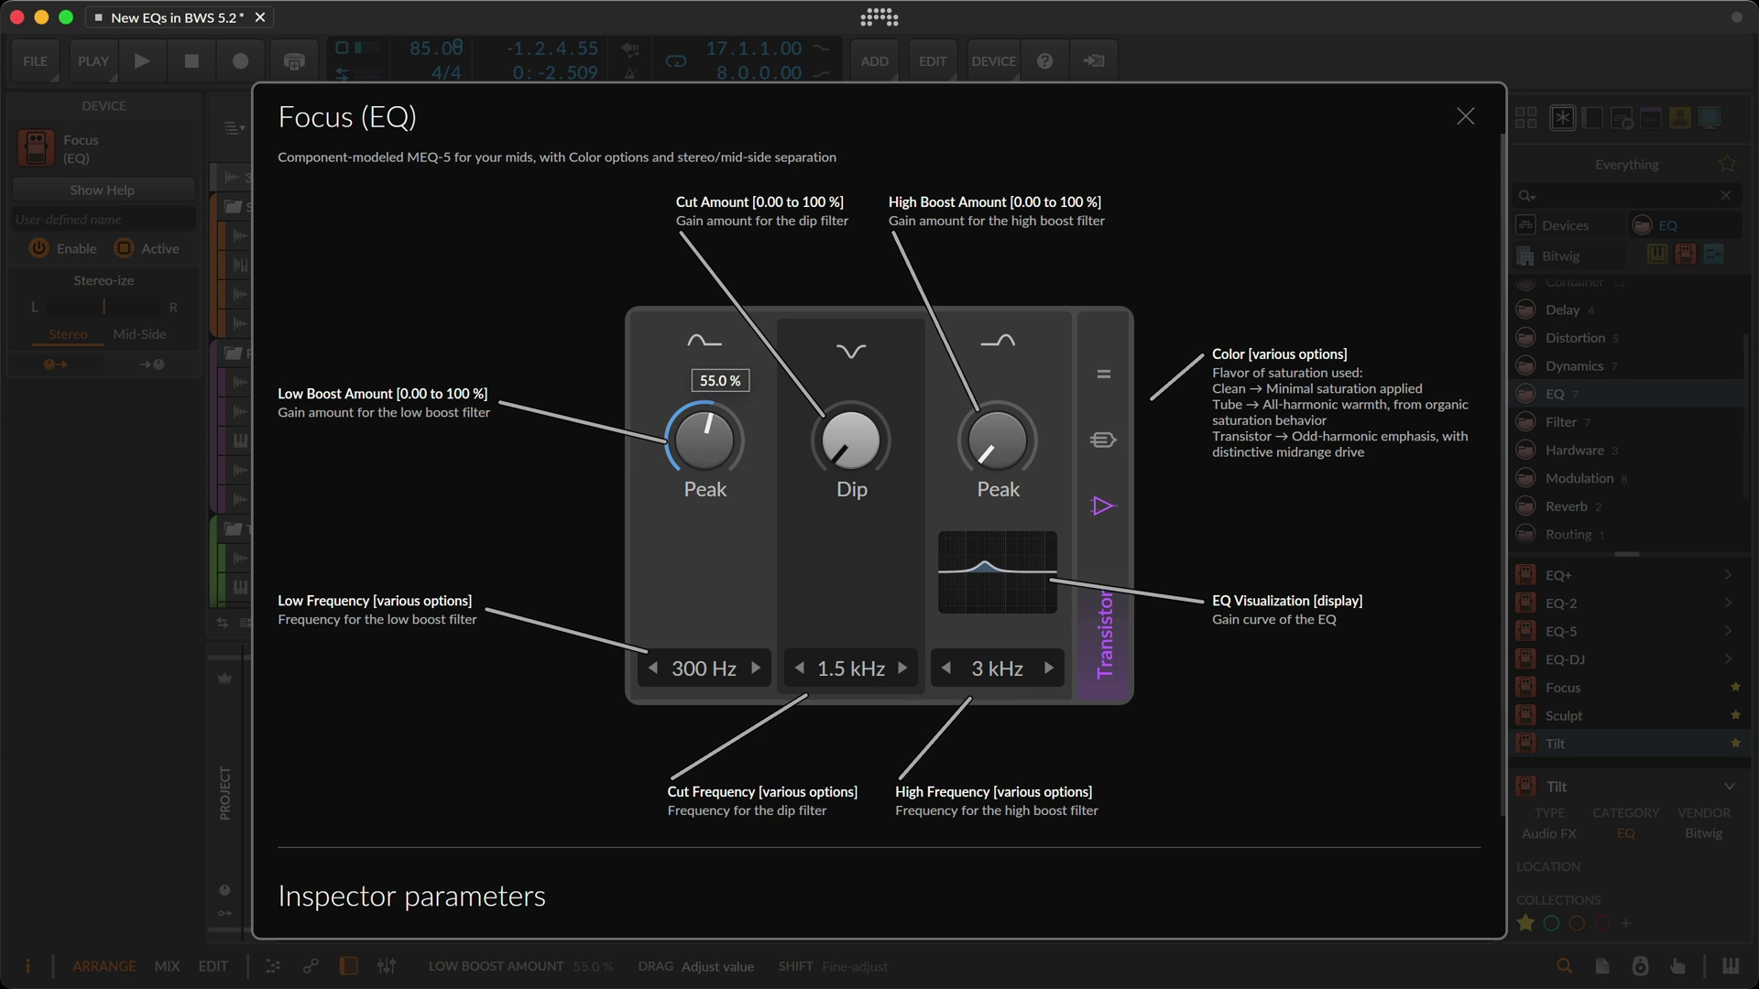
mouse_move(851, 440)
mouse_down()
mouse_move(851, 417)
mouse_move(852, 432)
mouse_up()
drag(998, 441, 997, 426)
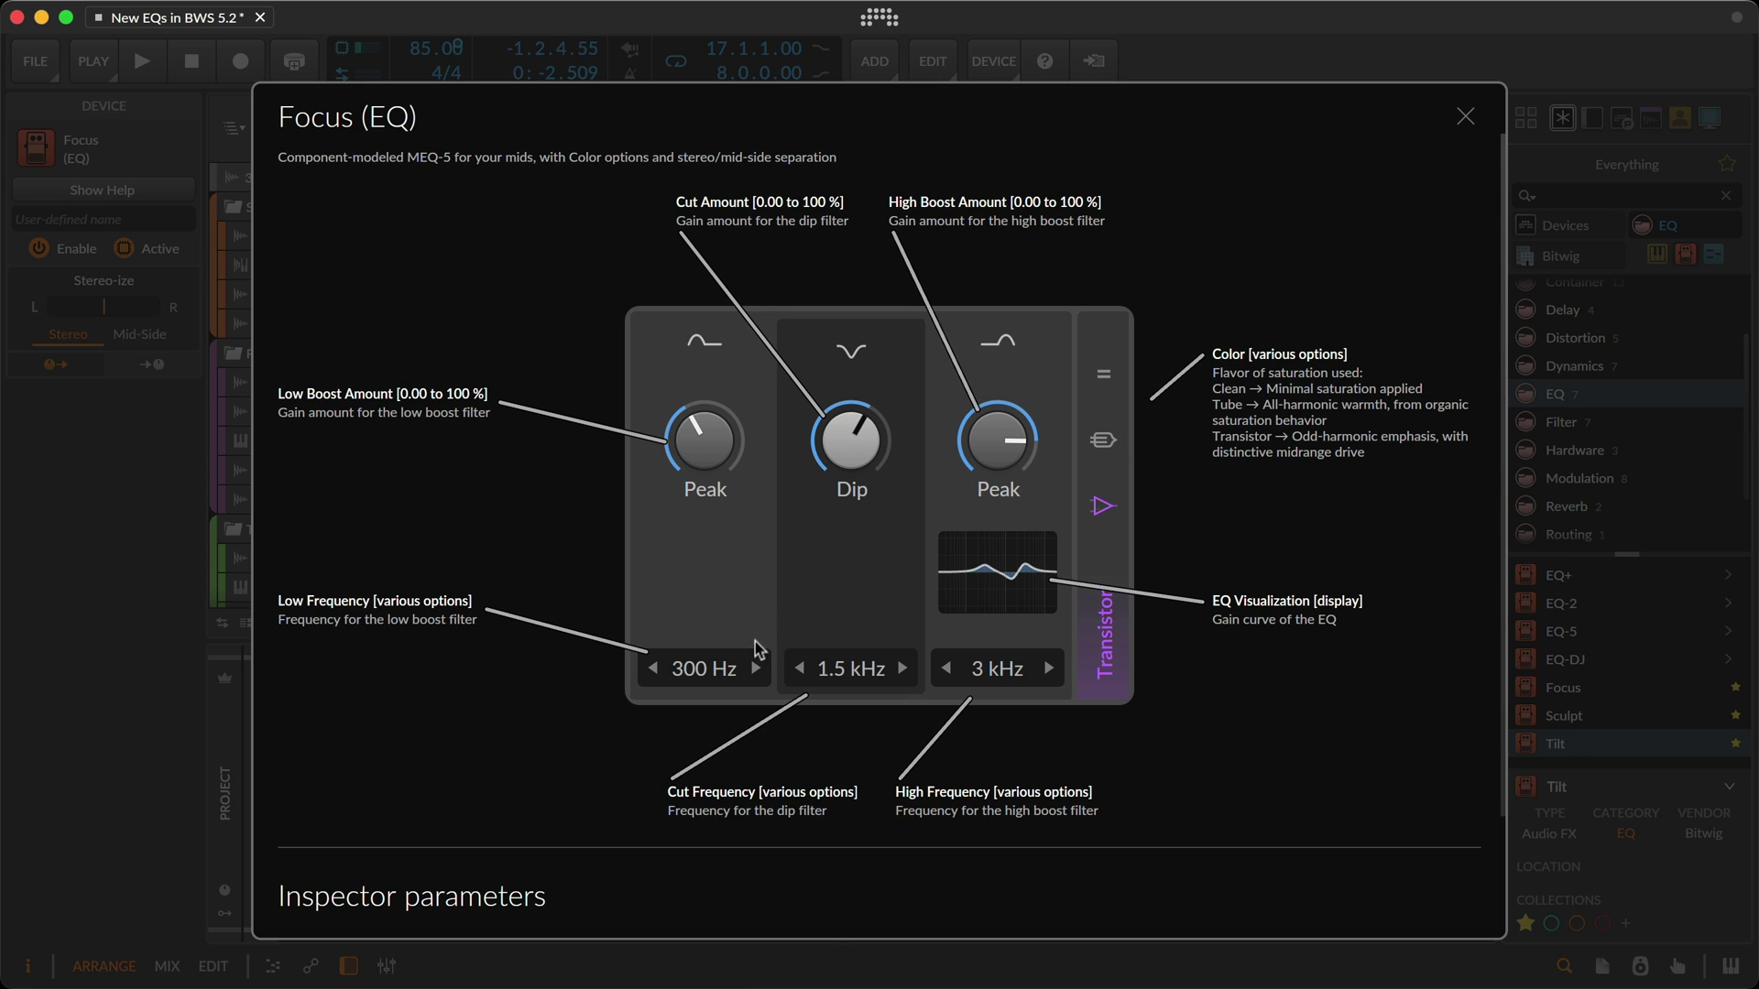
click(715, 672)
click(855, 671)
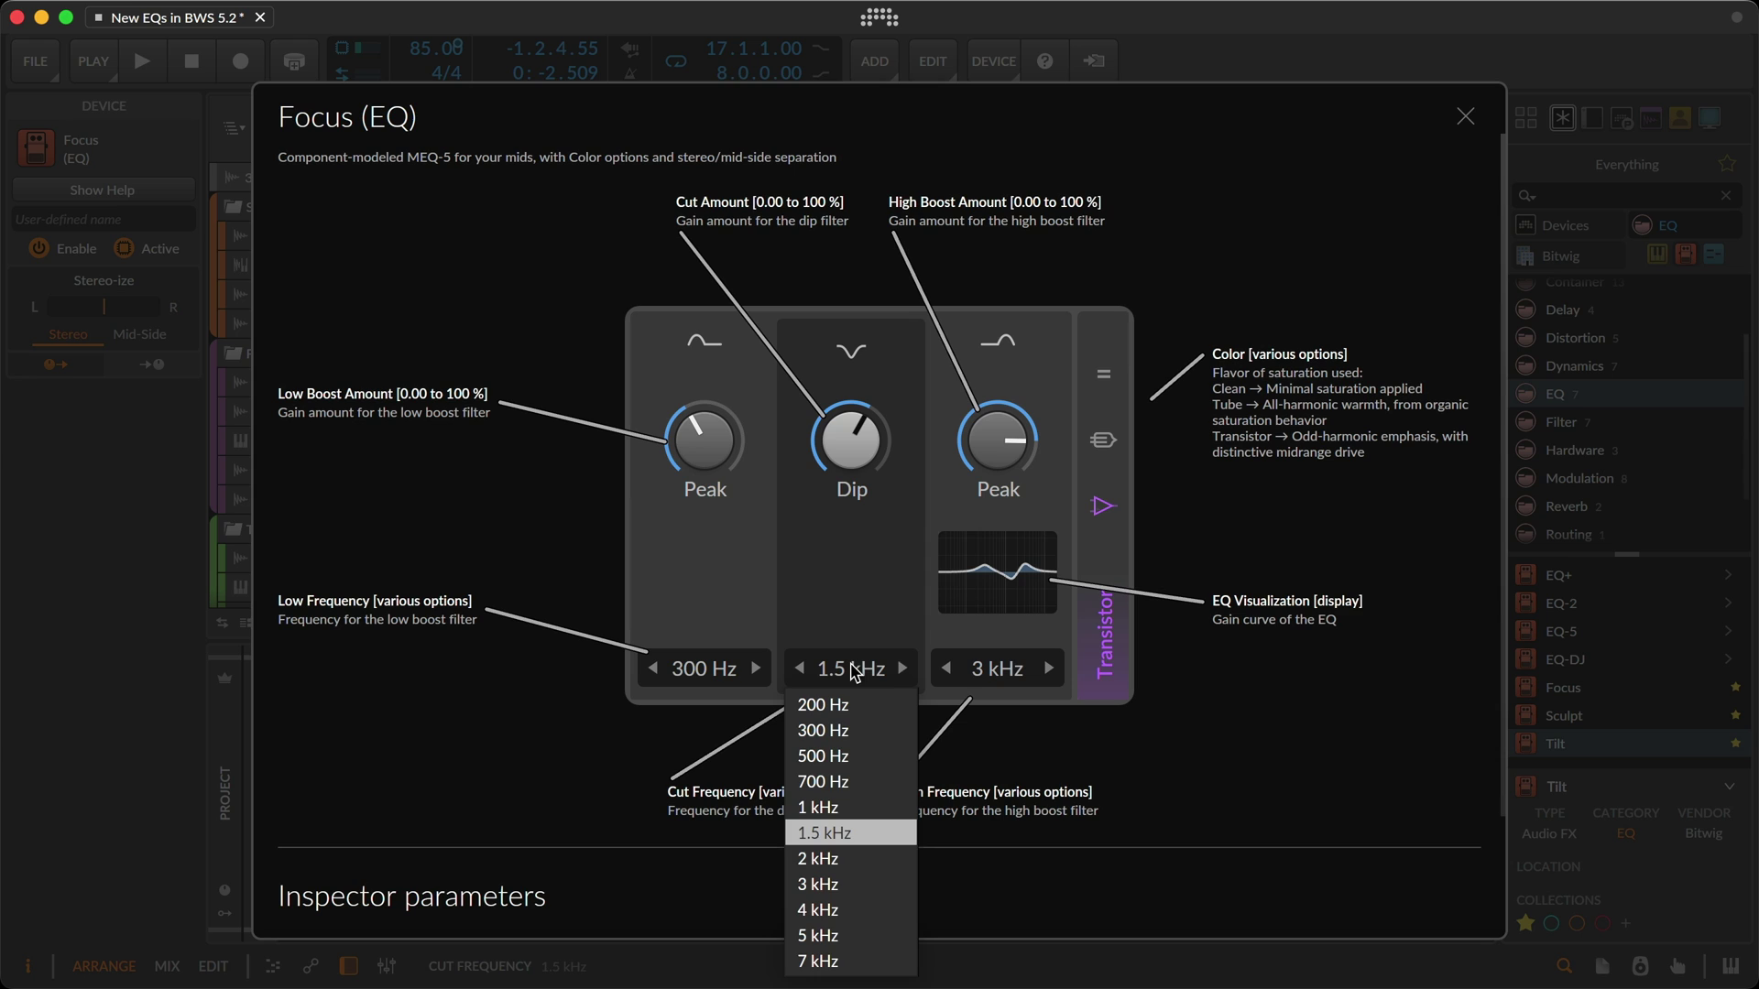
click(995, 675)
click(995, 675)
click(995, 674)
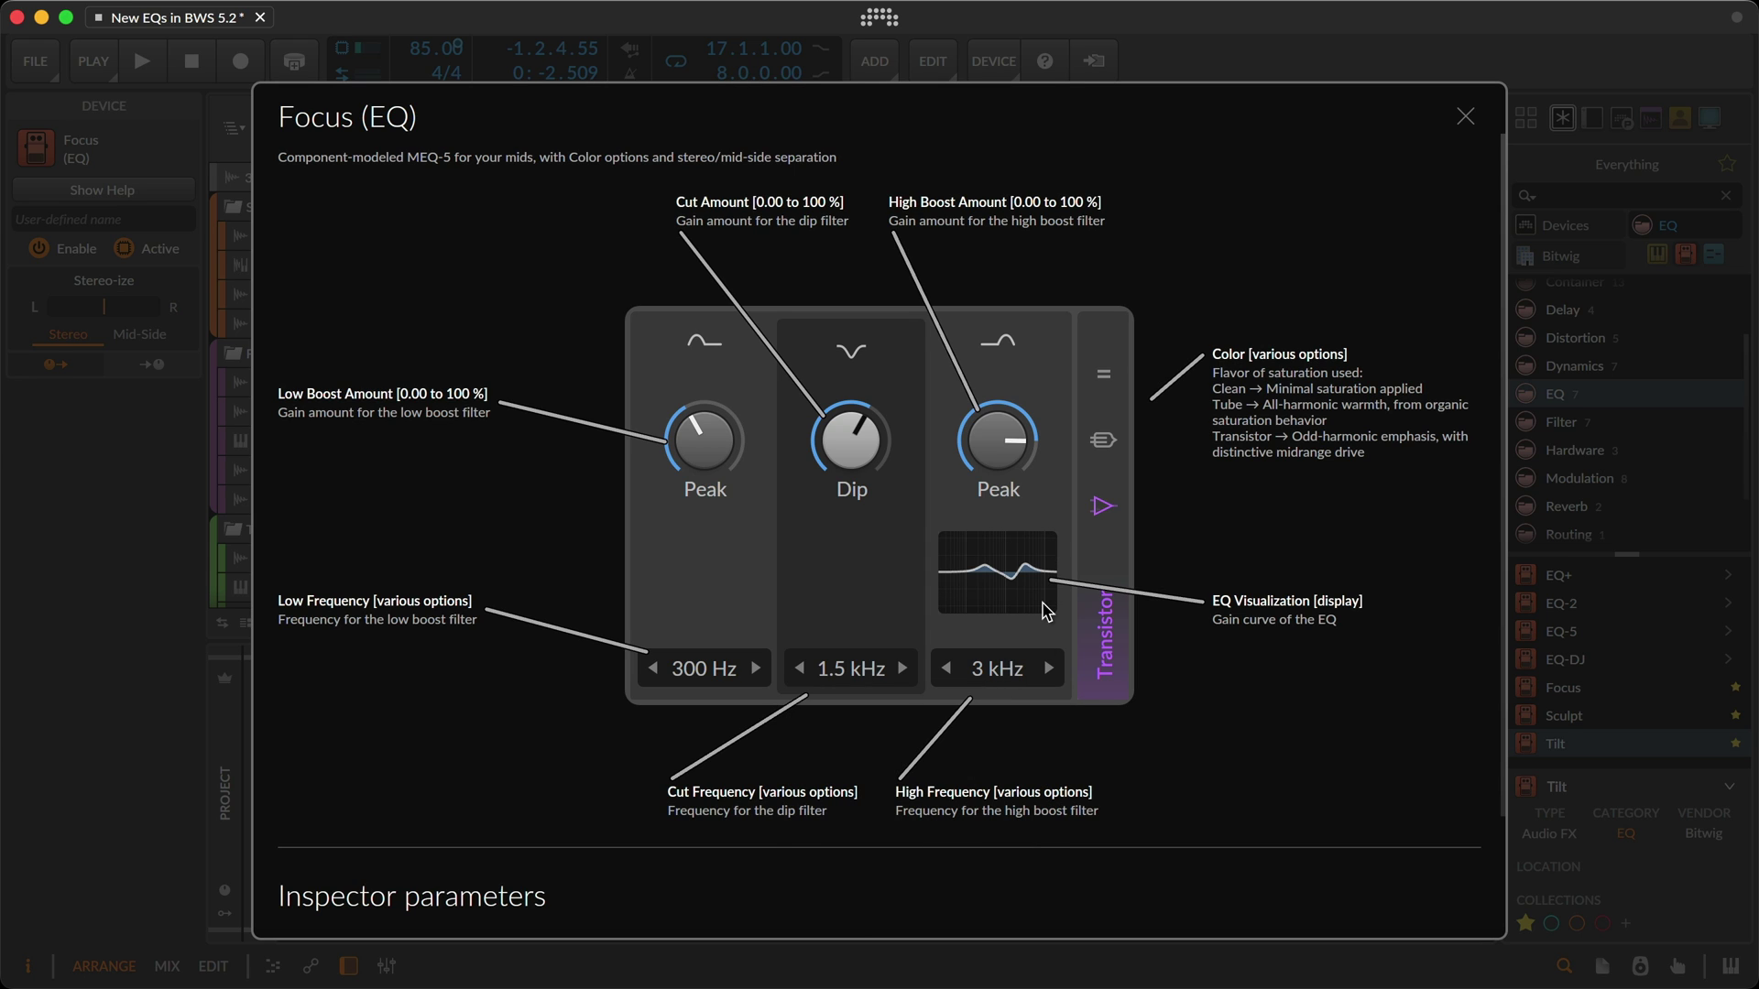
- Play the guitar example with the Guitar track soloed and set Focus's colour to Transistor
scroll(1126, 713, down, 3)
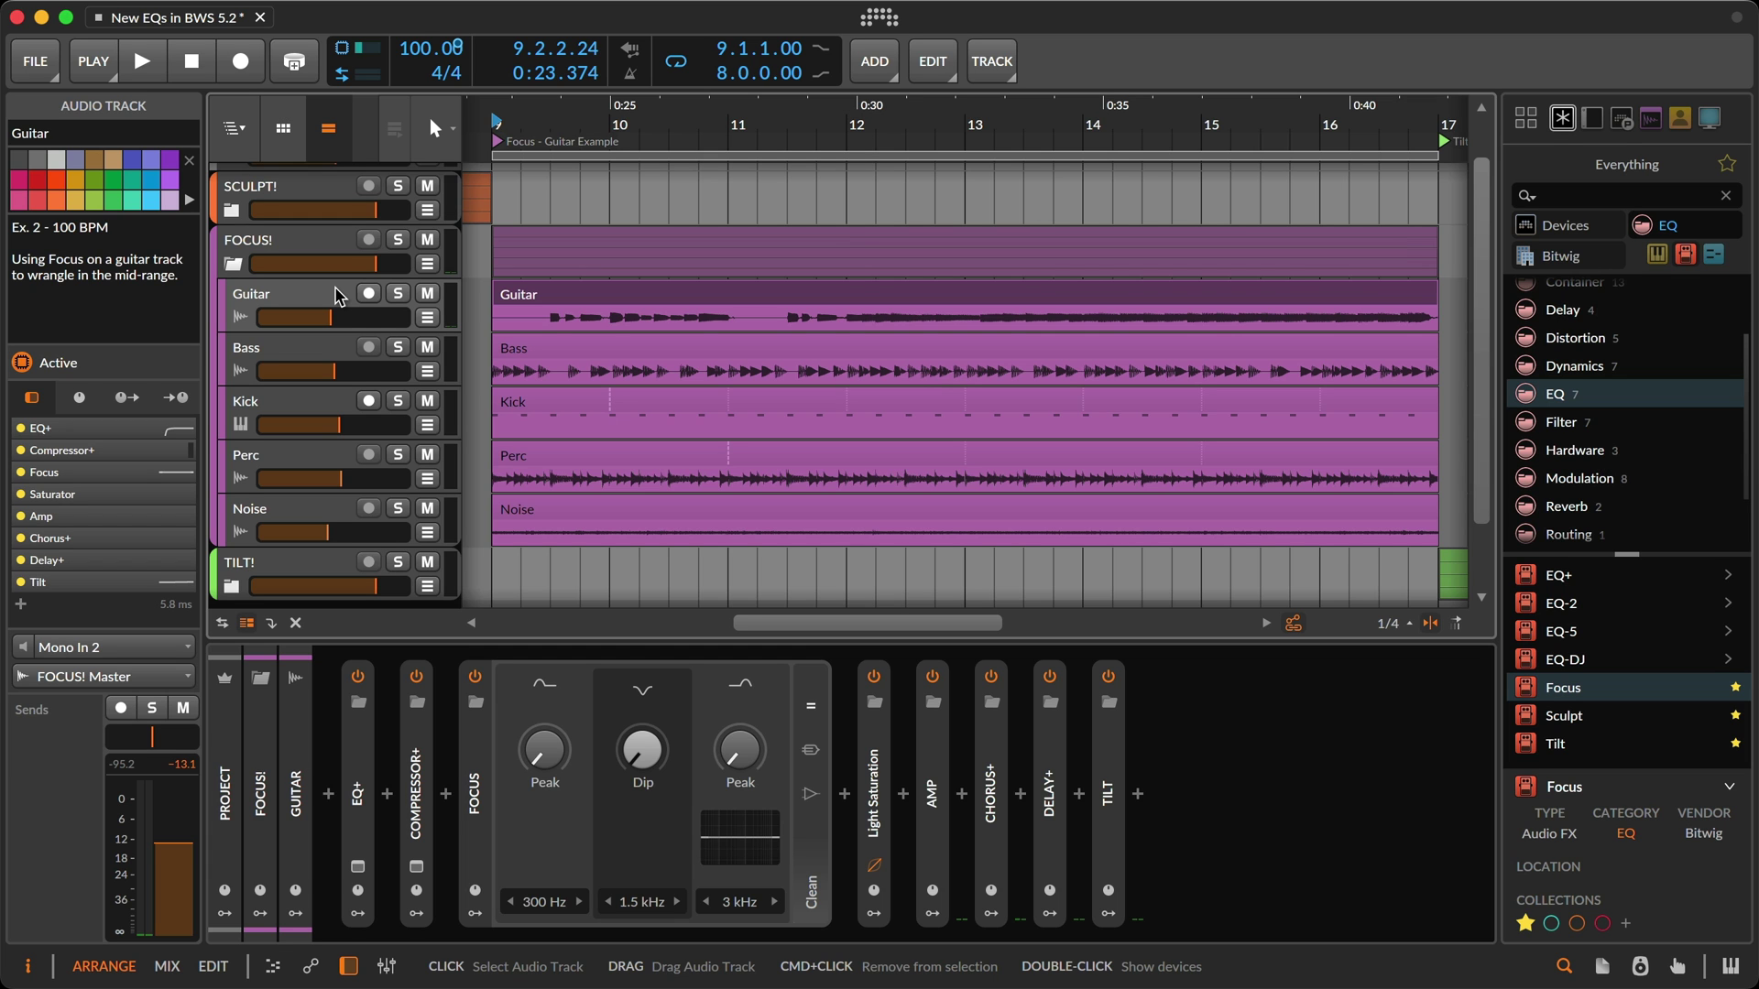
key(space)
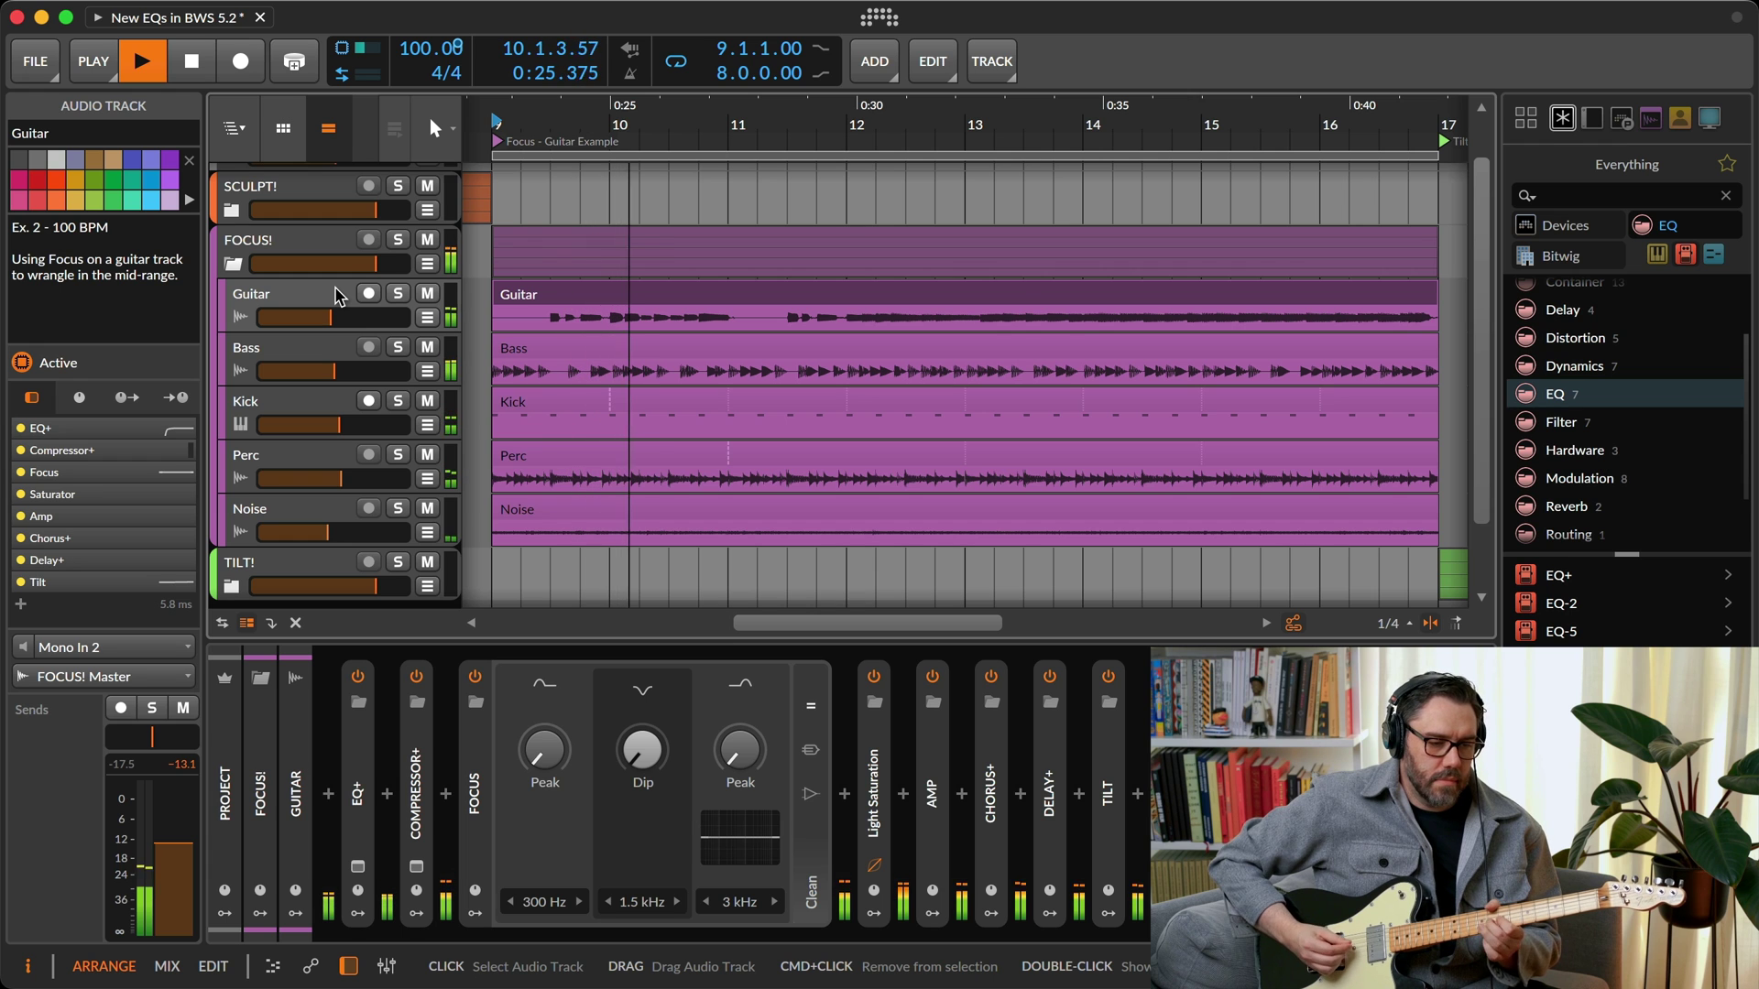
click(399, 293)
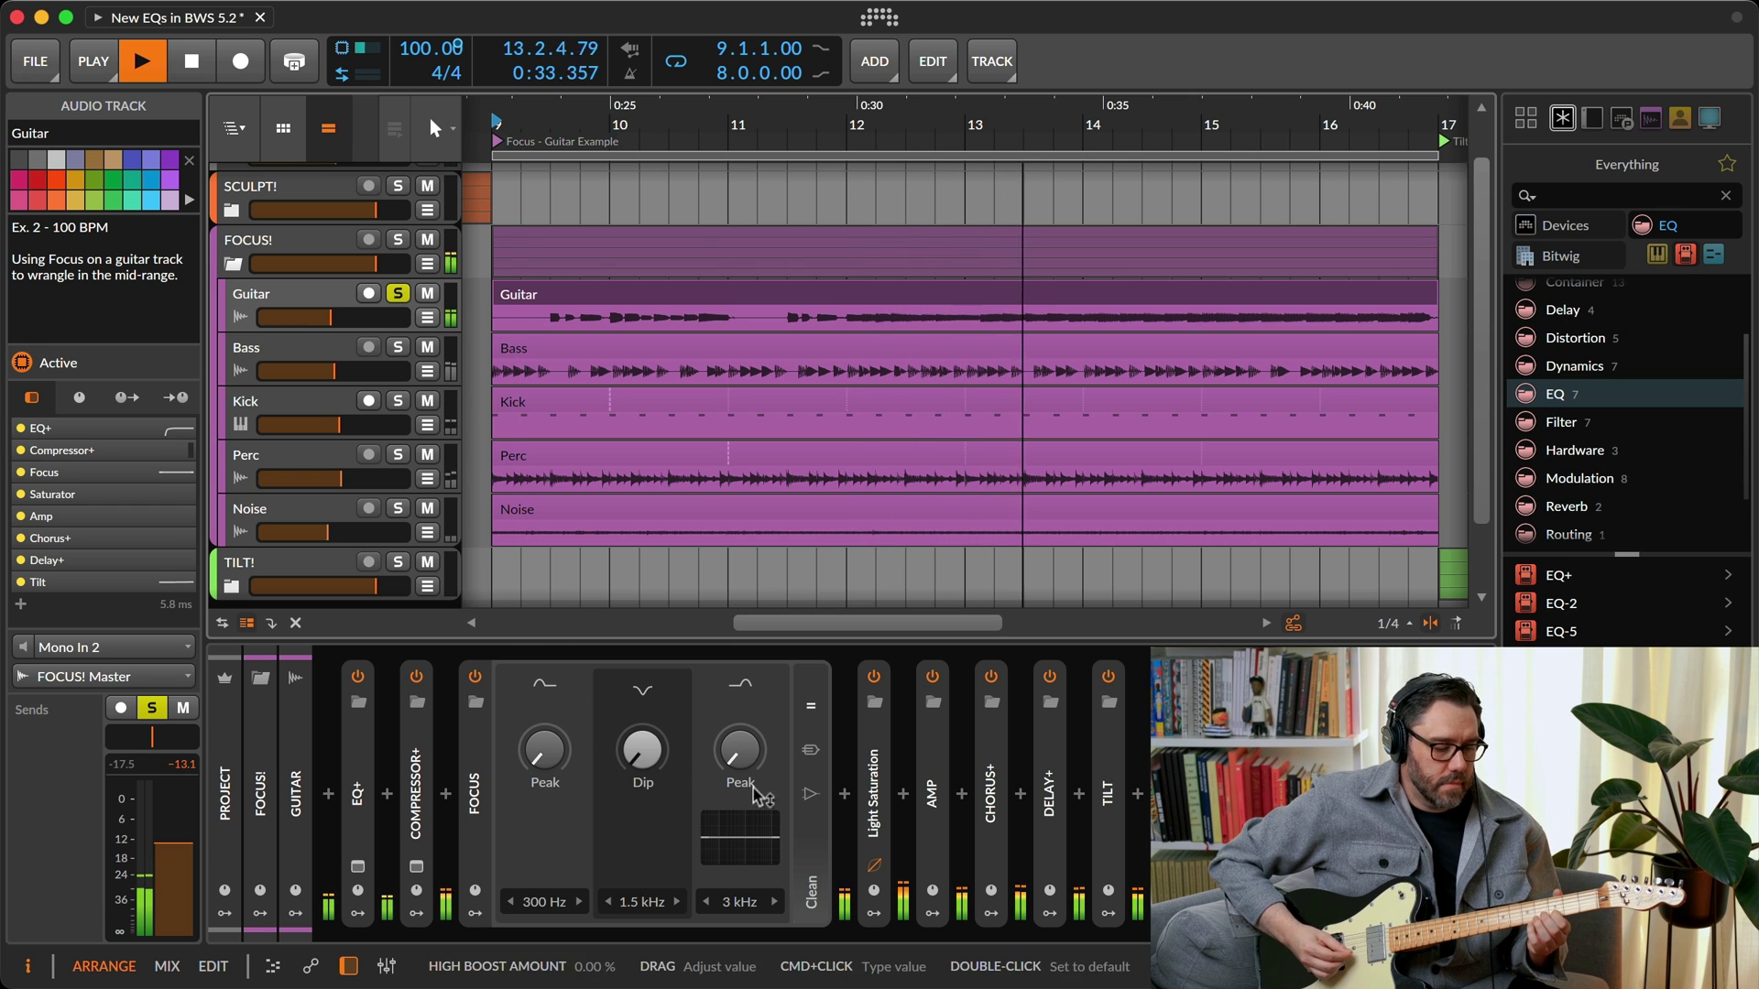
click(810, 793)
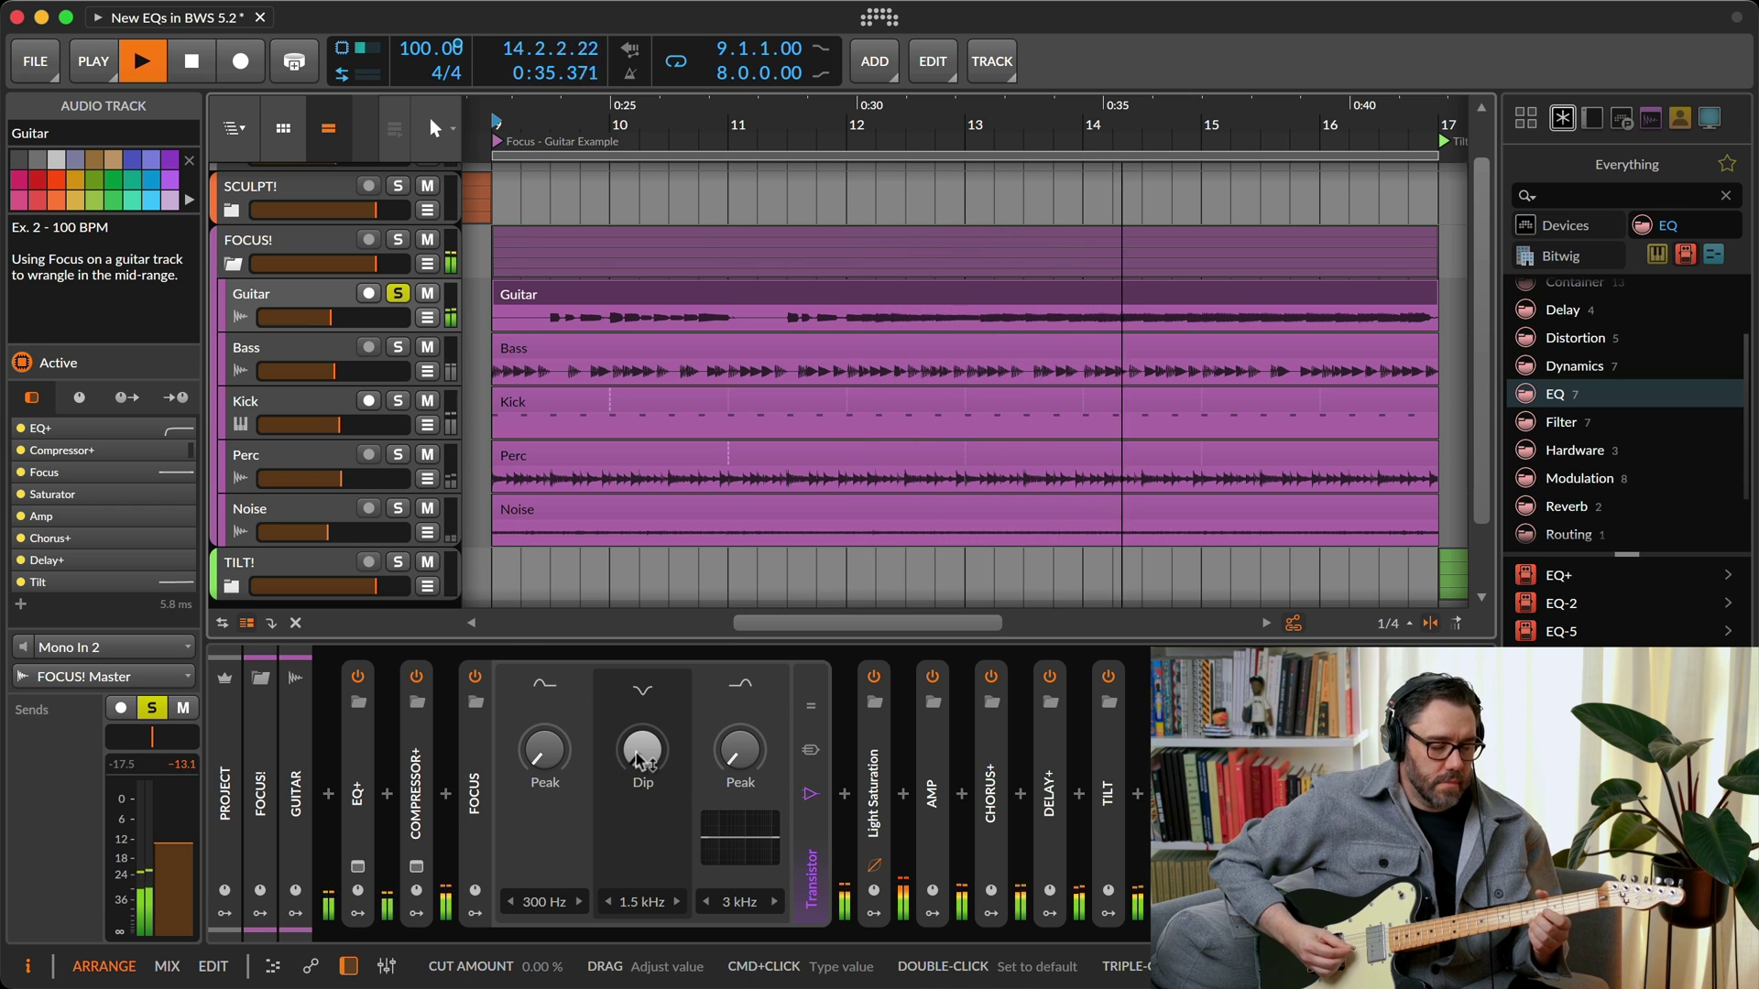
- Dip Focus's mids about 20% at 2 kHz and boost the low peak around 700 Hz
drag(641, 757, 642, 680)
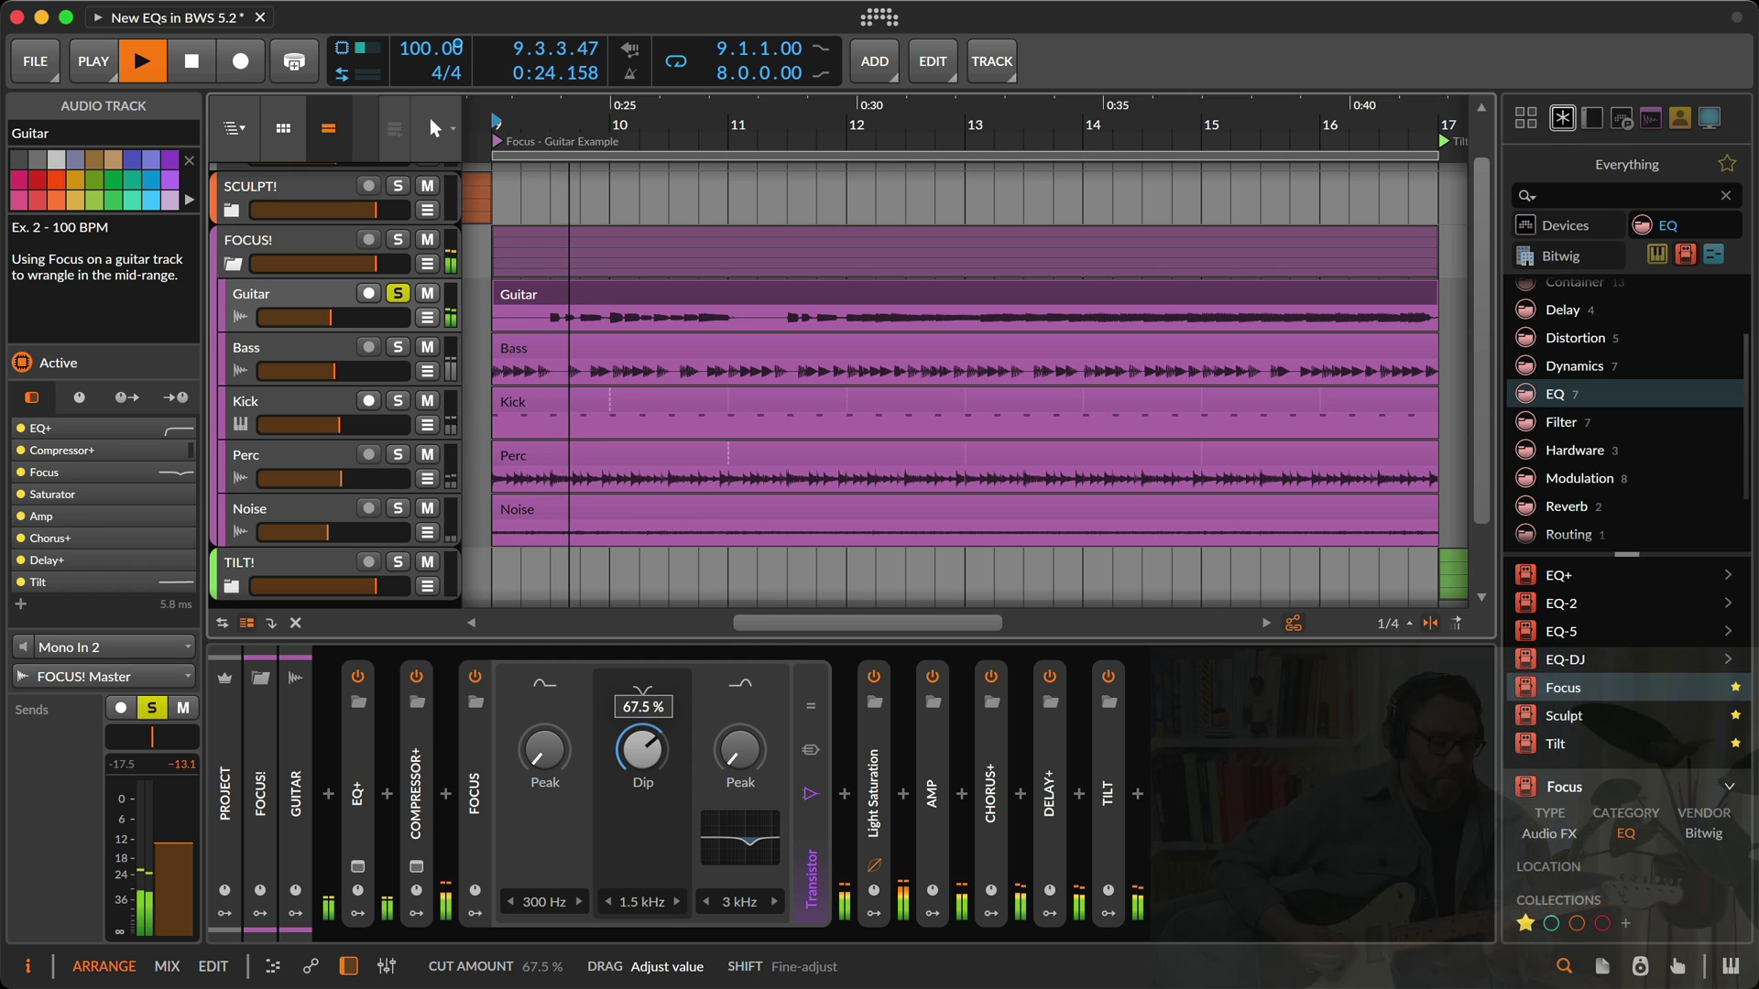
click(677, 901)
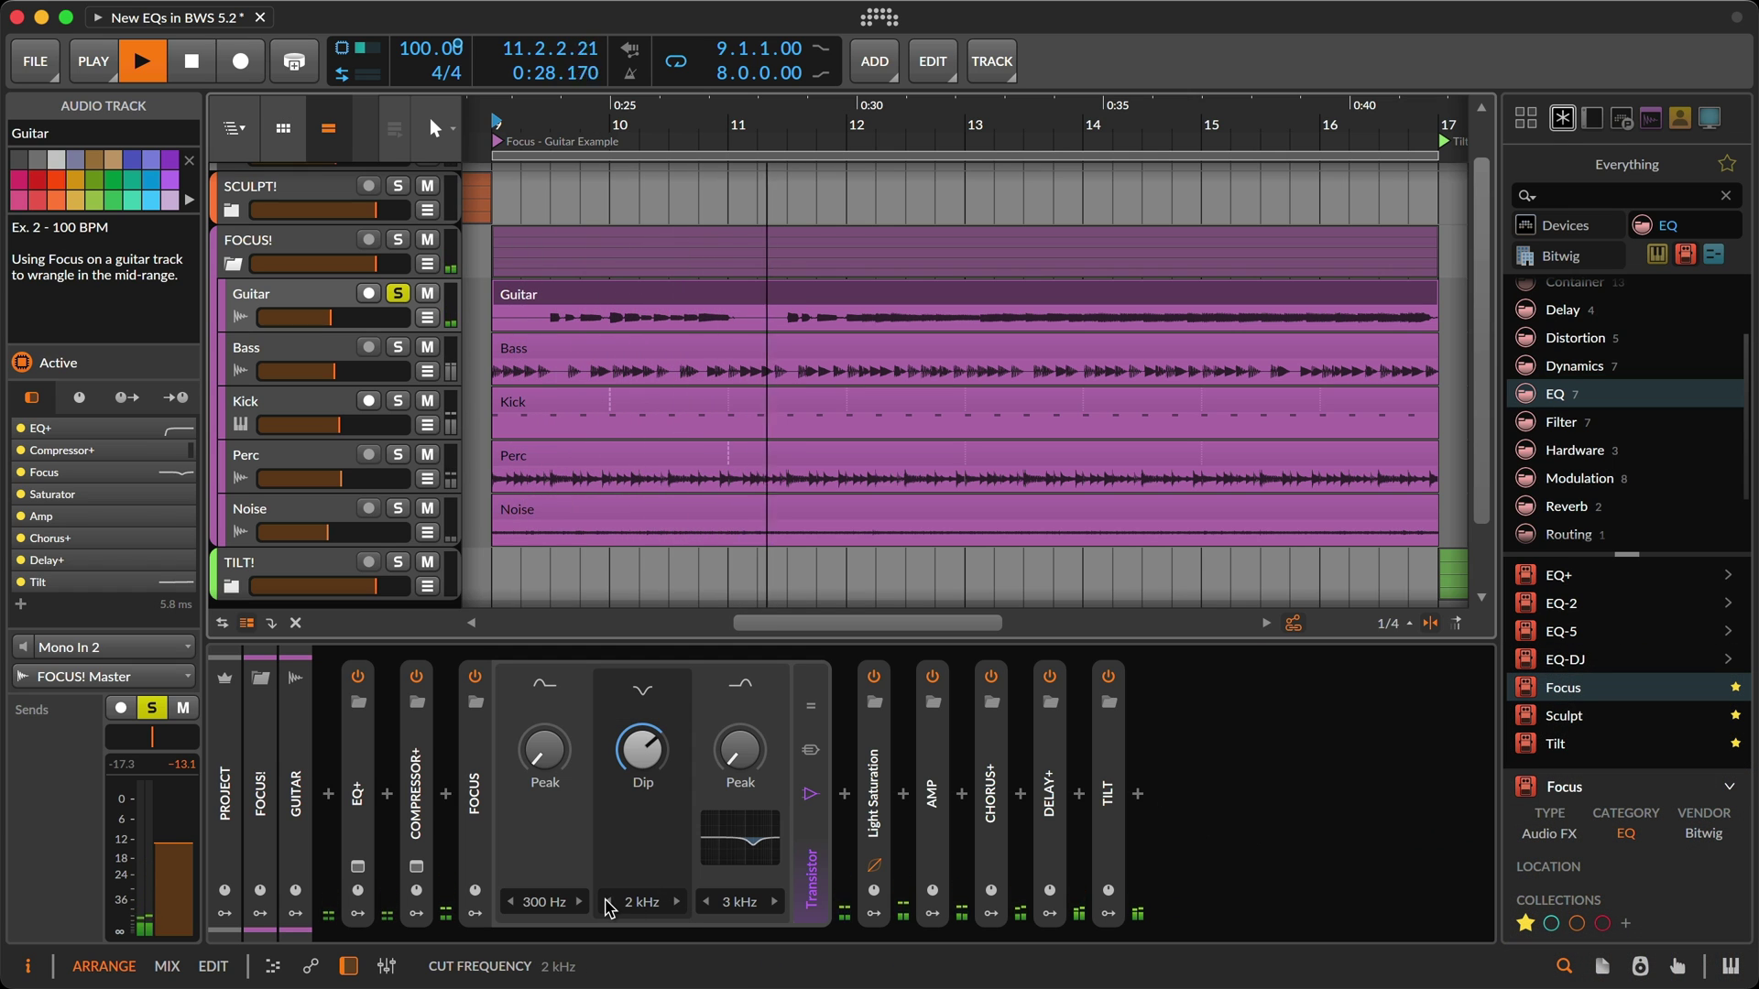
mouse_move(551, 777)
mouse_down()
mouse_move(551, 711)
mouse_move(551, 746)
mouse_up()
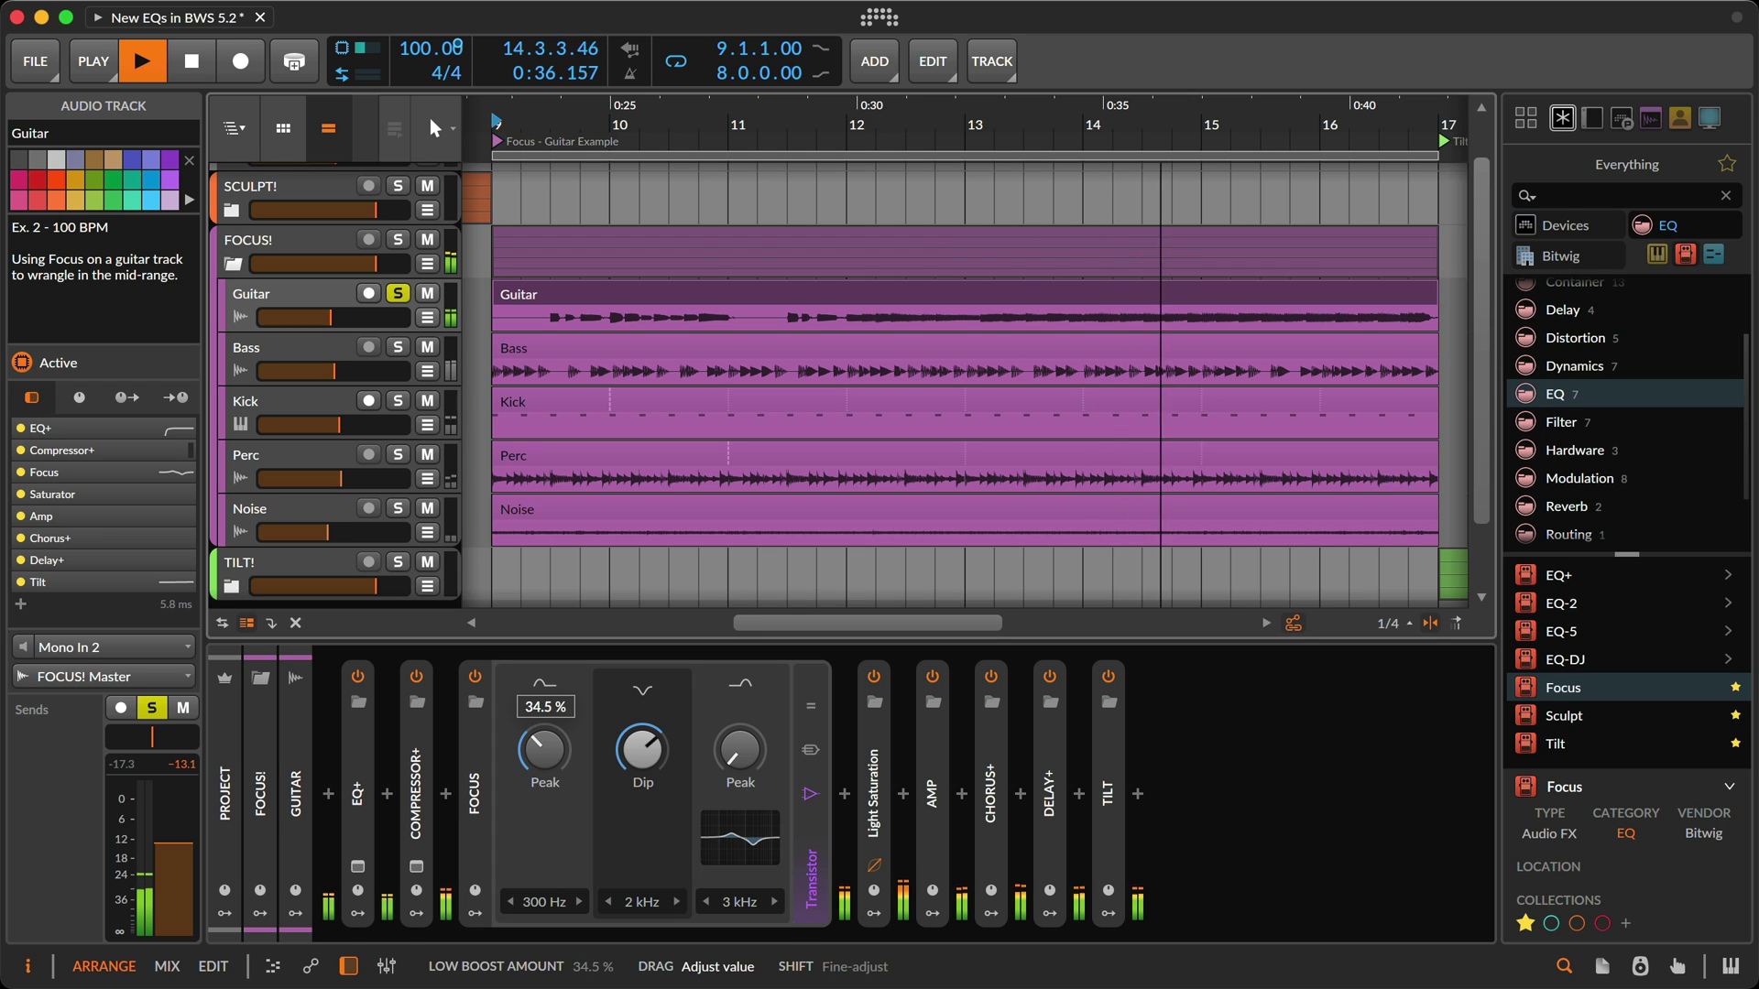
click(579, 902)
click(579, 901)
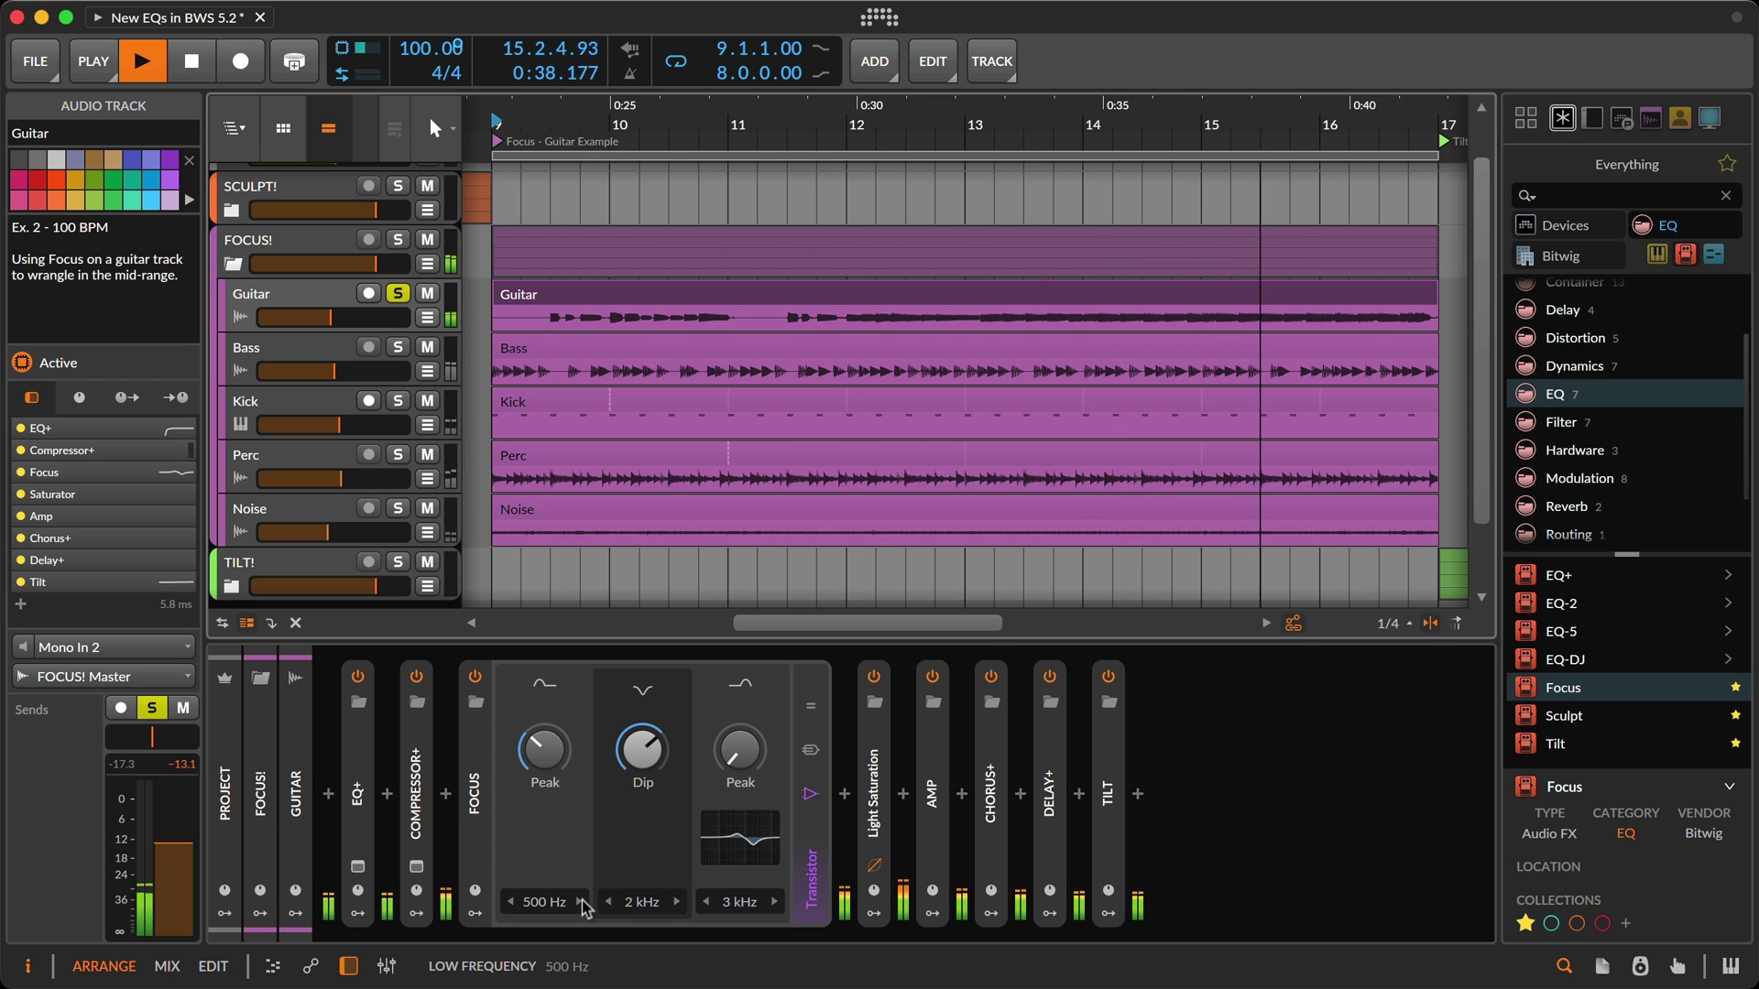
click(579, 902)
click(580, 902)
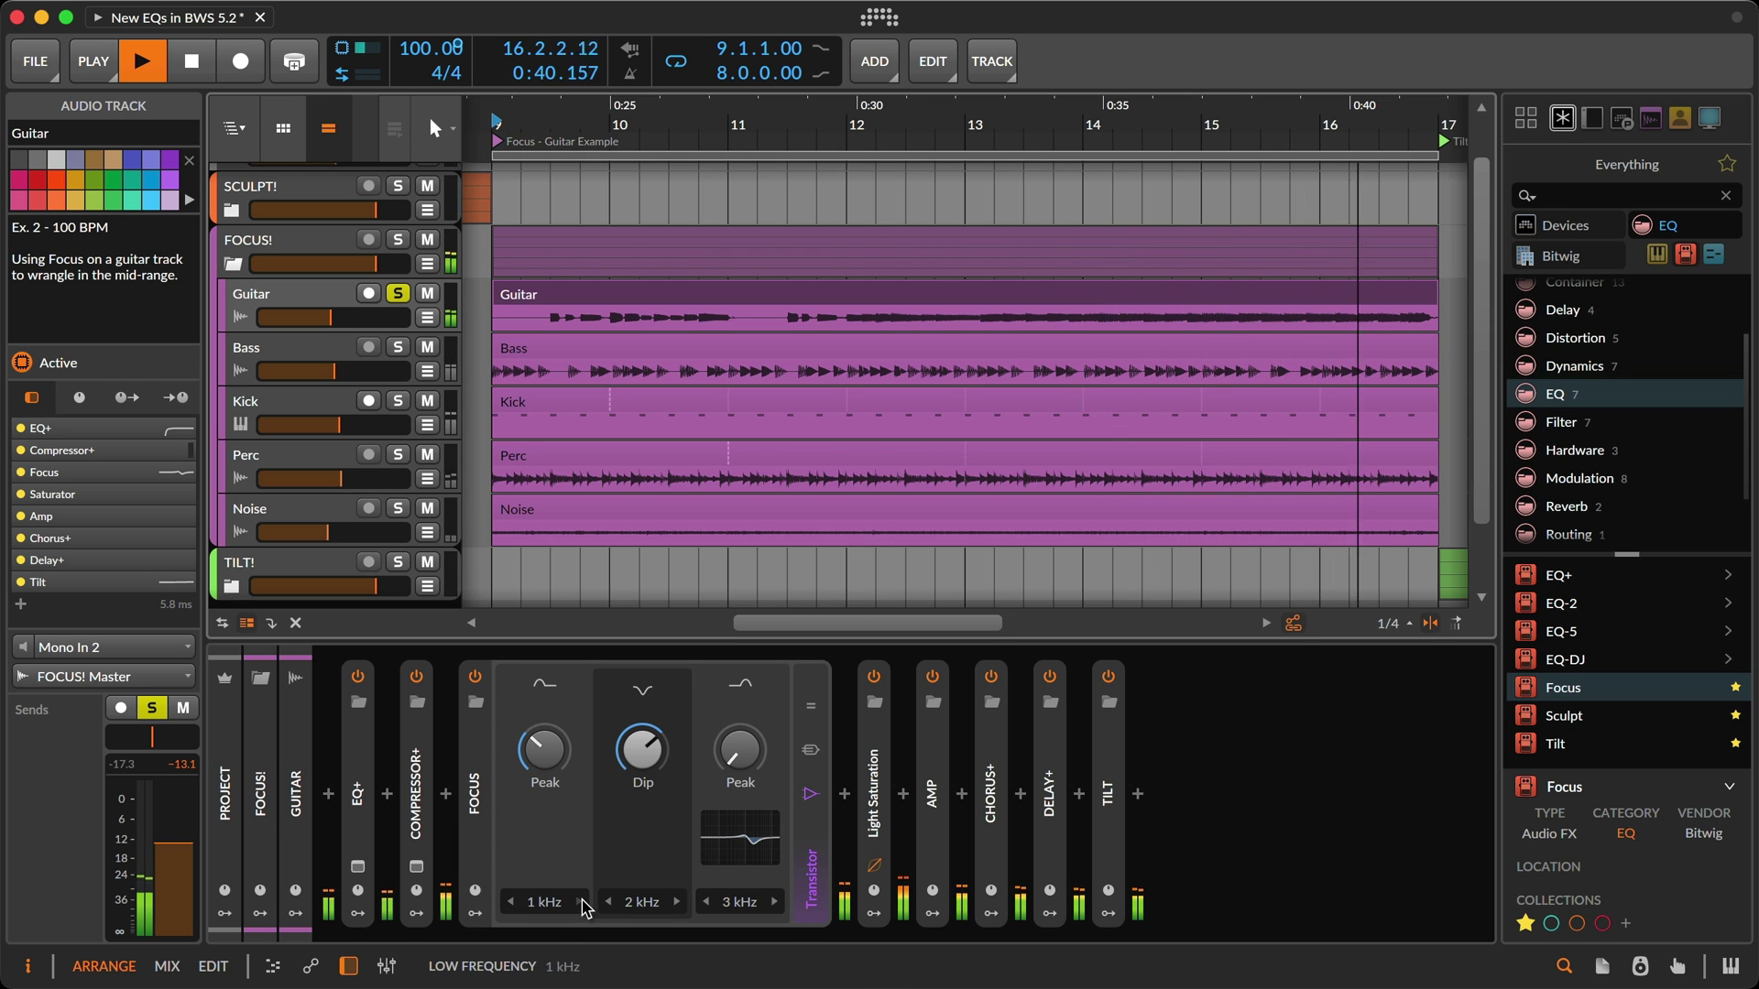
click(549, 901)
- Return the low boost to 700 Hz and raise the high boost to 57% at 5 kHz
click(559, 850)
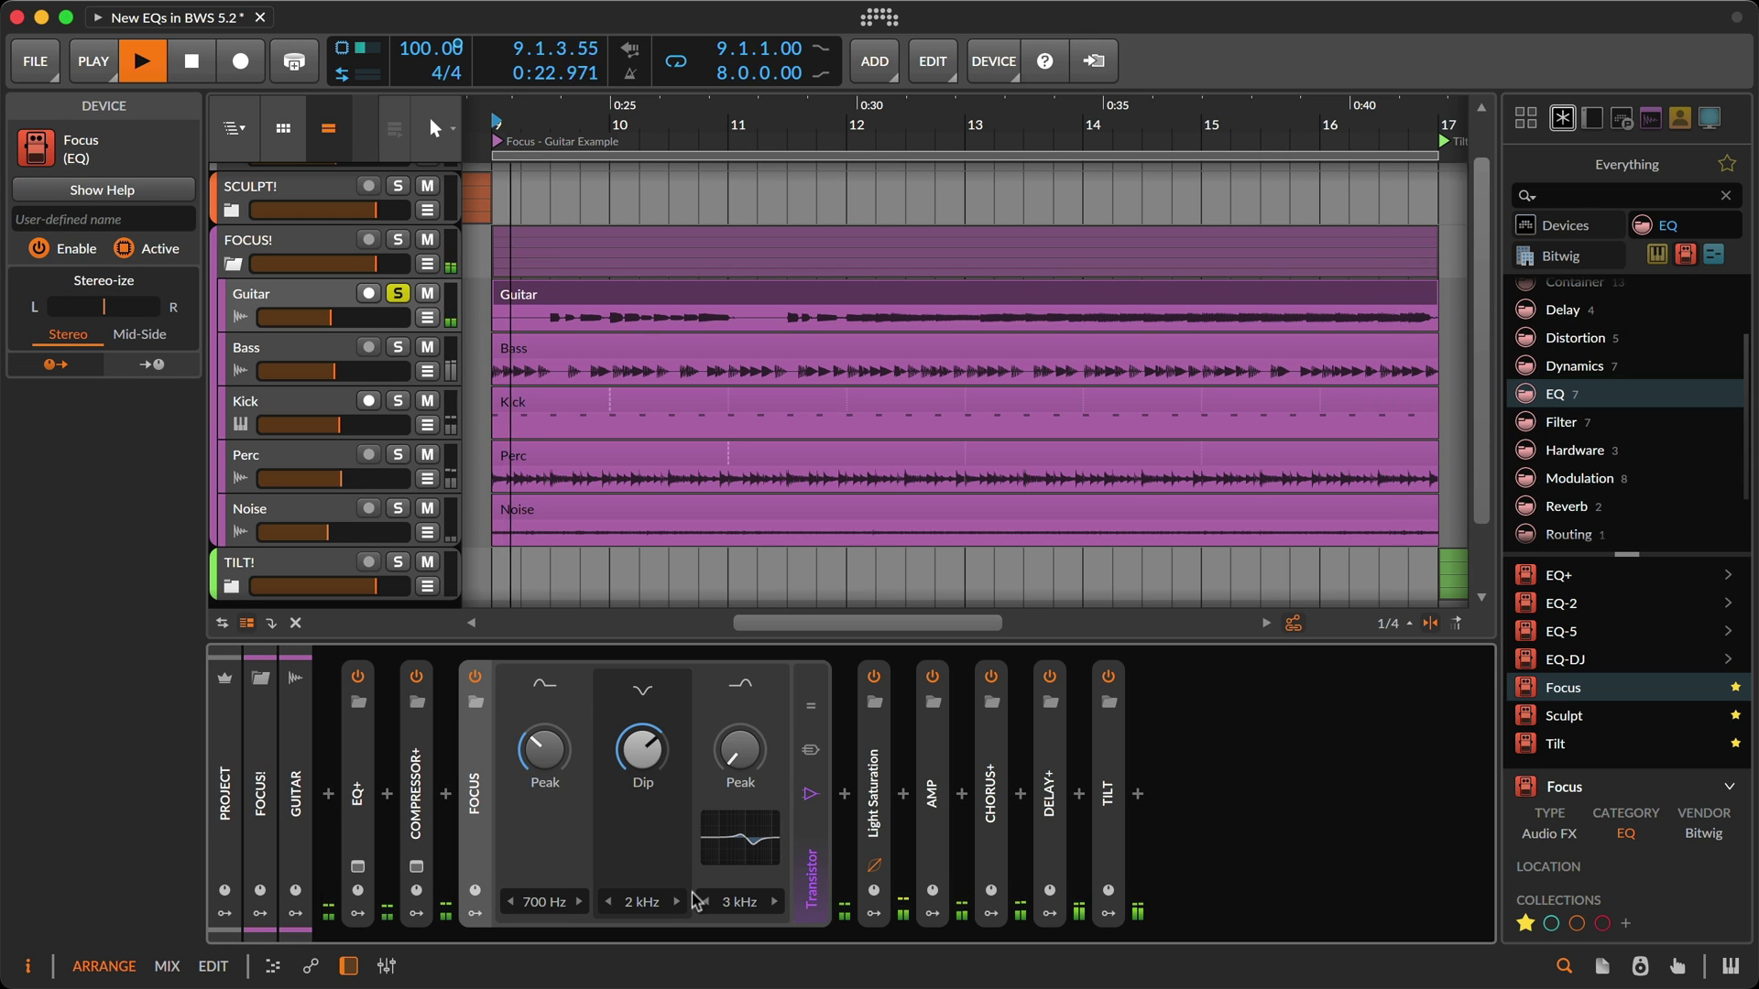
drag(740, 750, 740, 734)
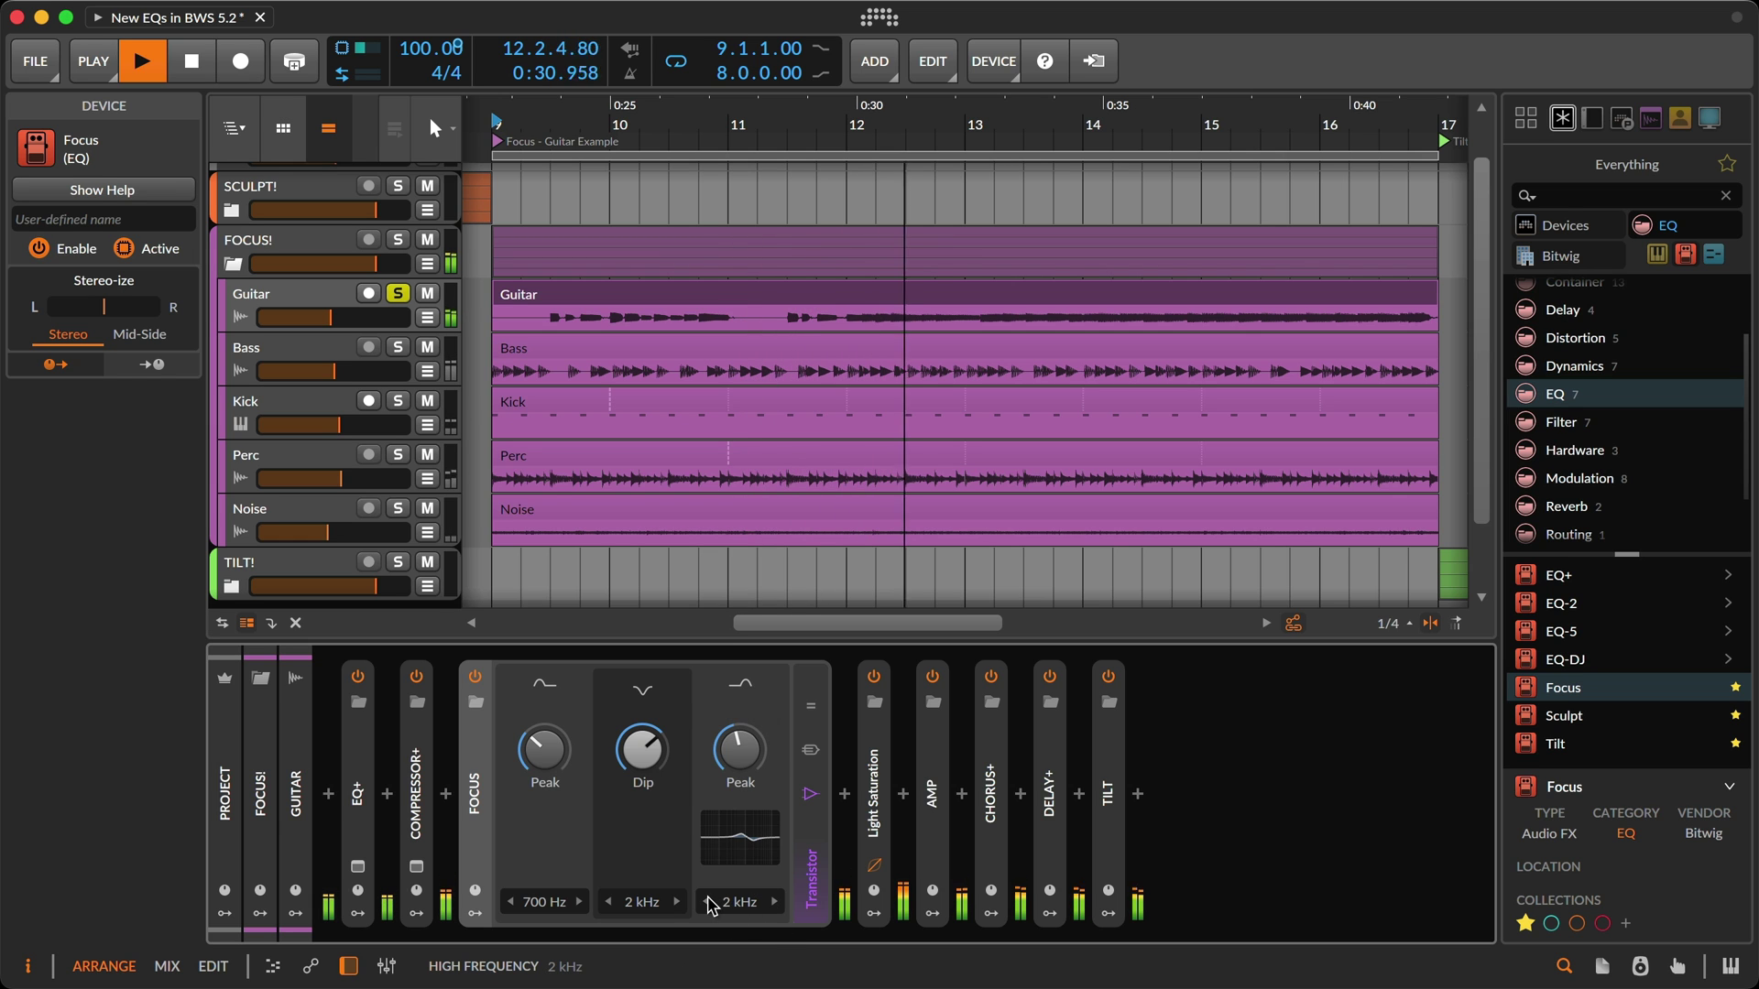
drag(744, 919, 794, 912)
click(776, 902)
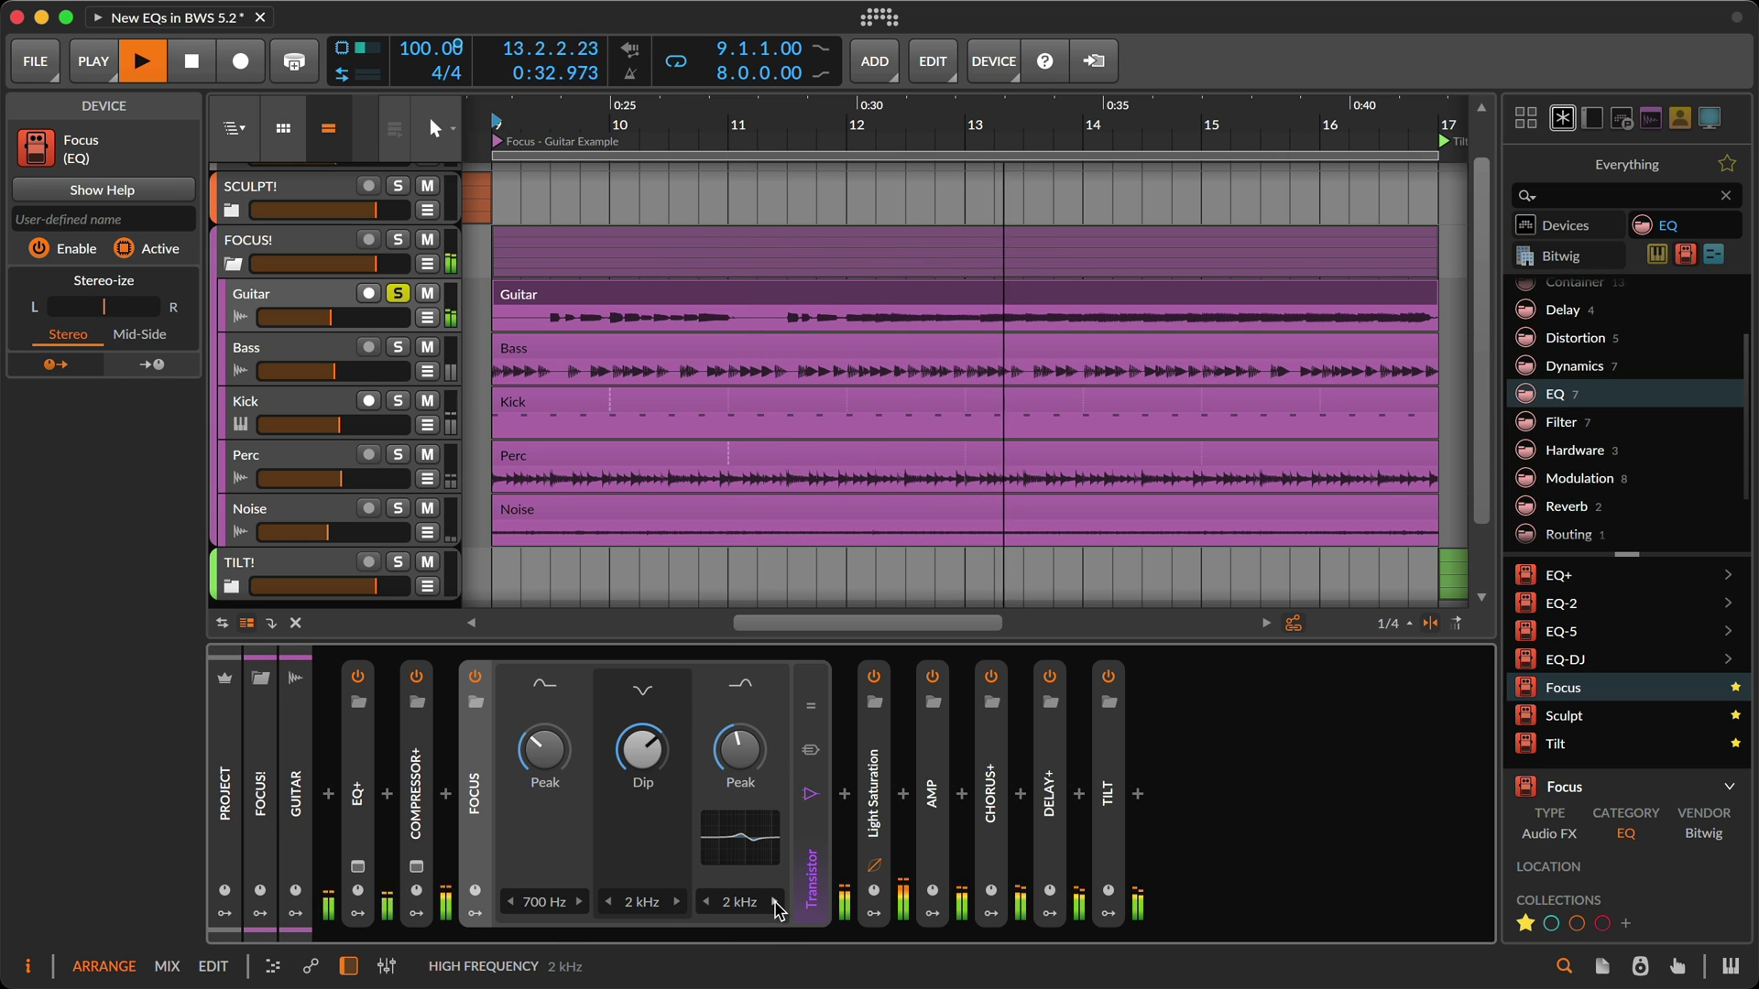
click(776, 903)
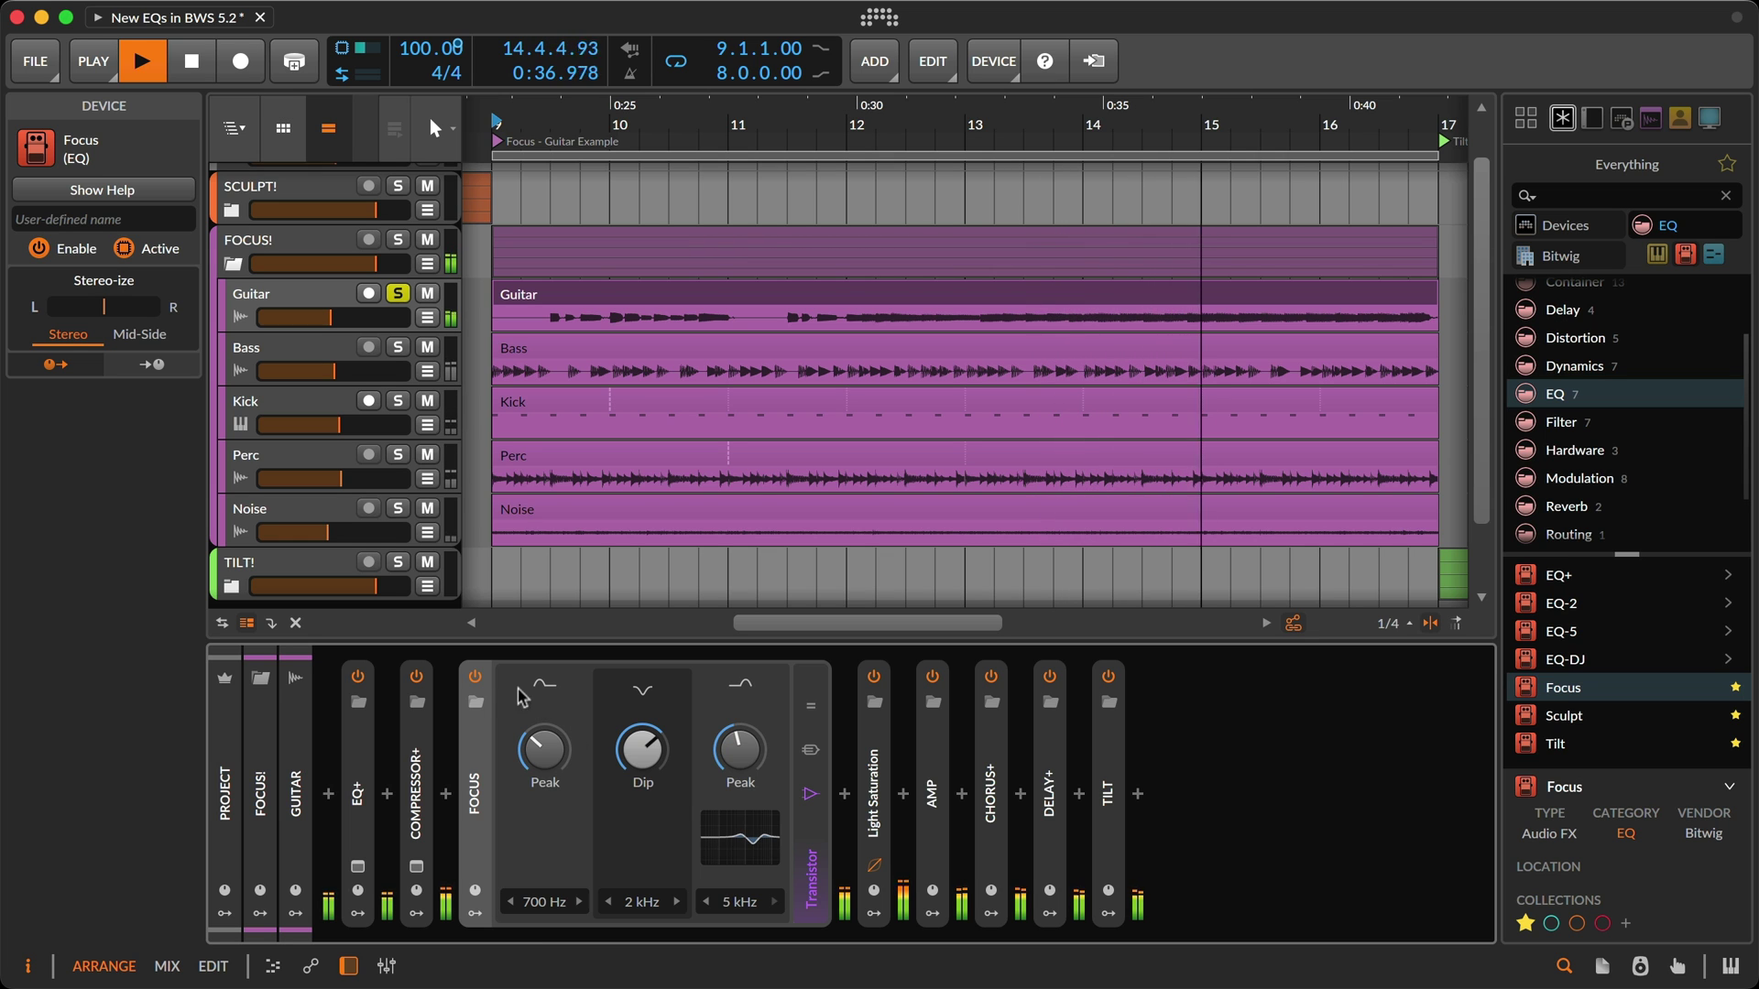
- Bypass and re-enable Focus to compare, then un-solo the Guitar track
click(475, 676)
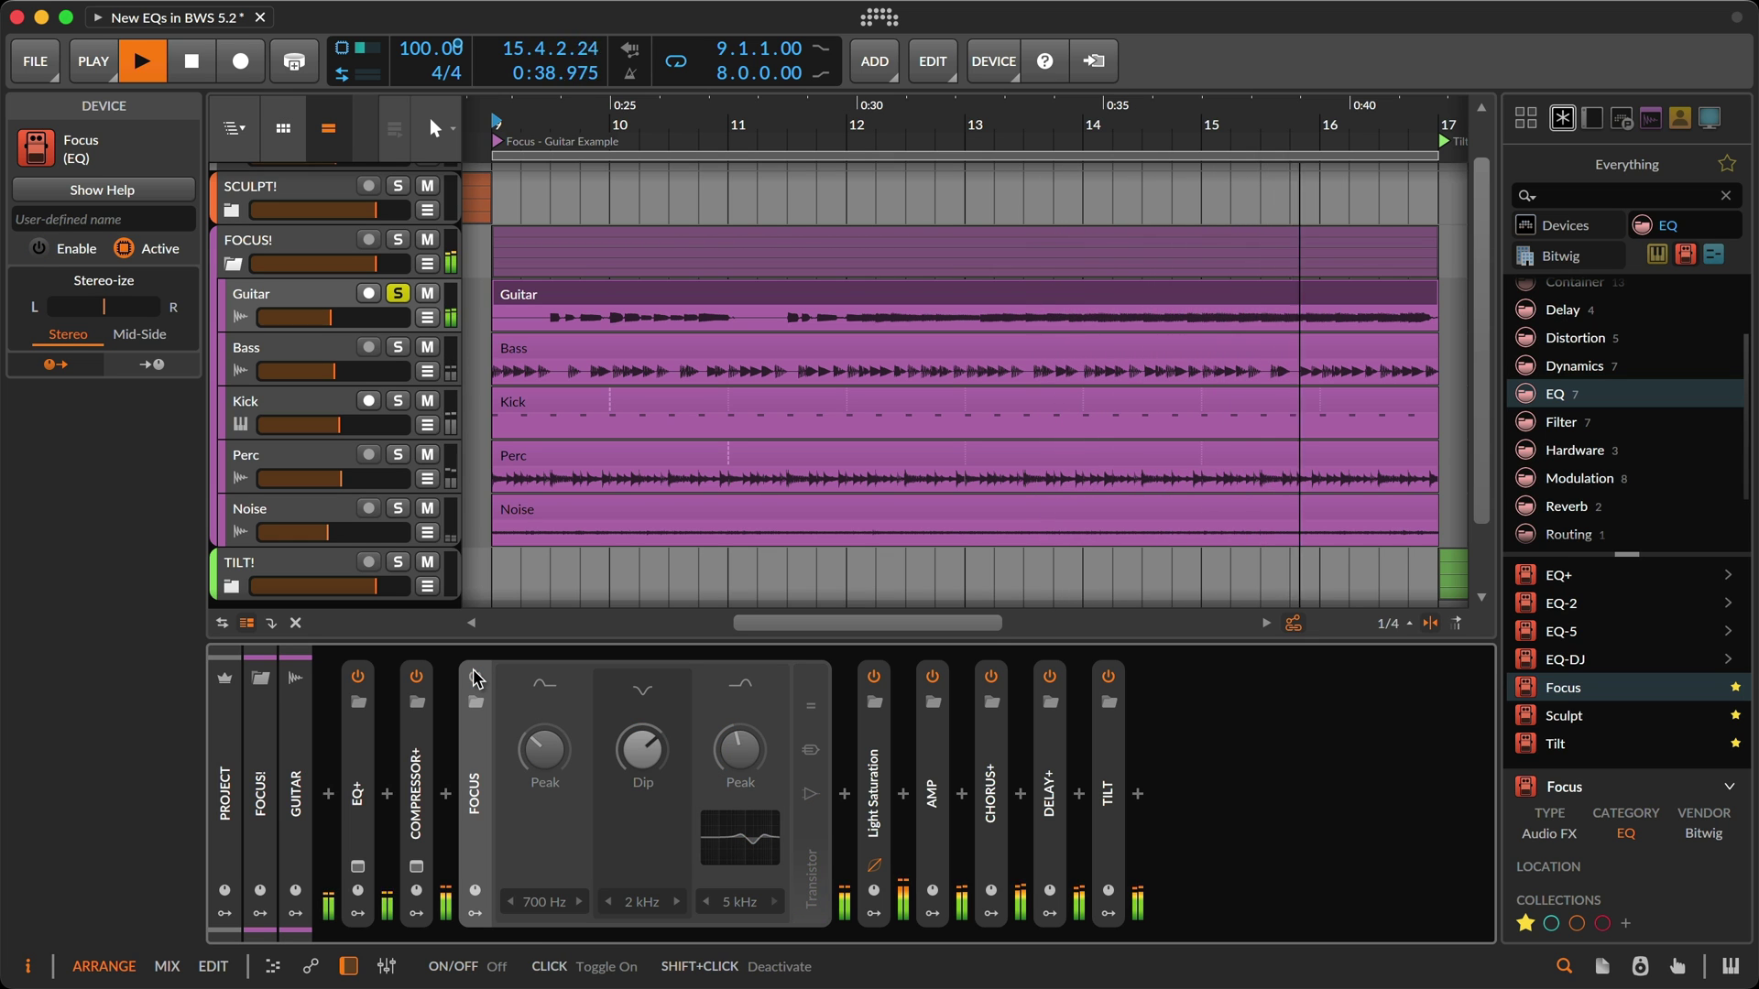
click(474, 676)
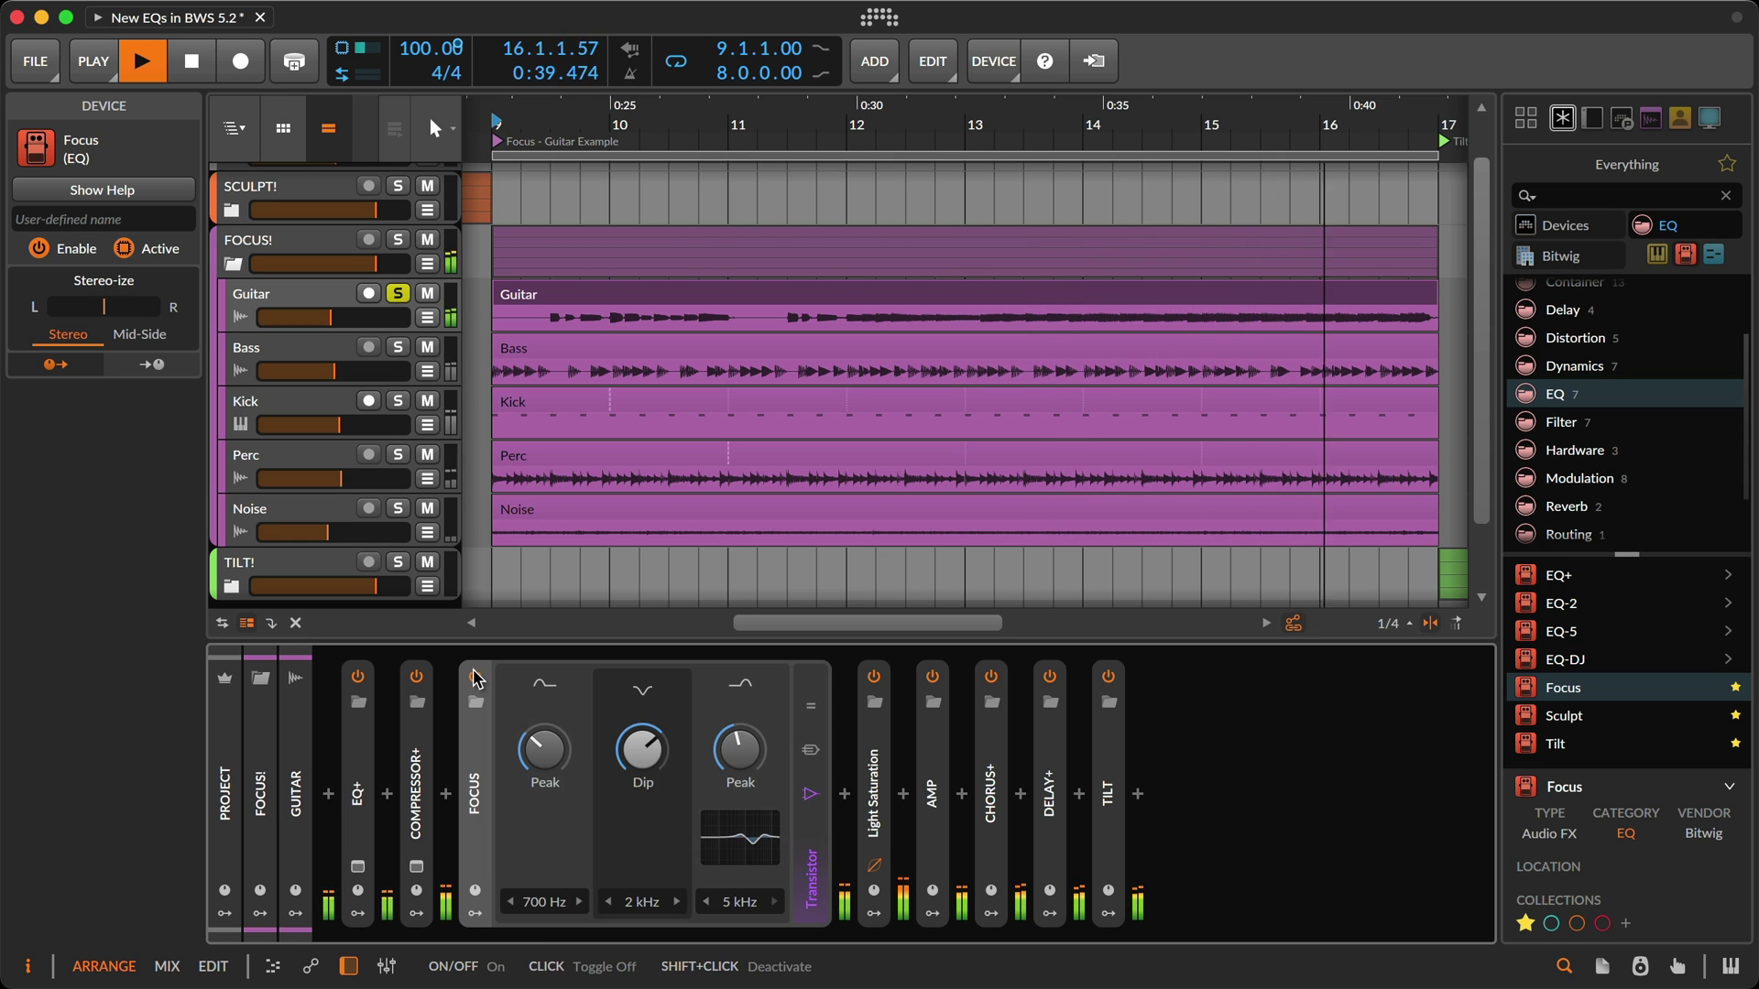
click(397, 294)
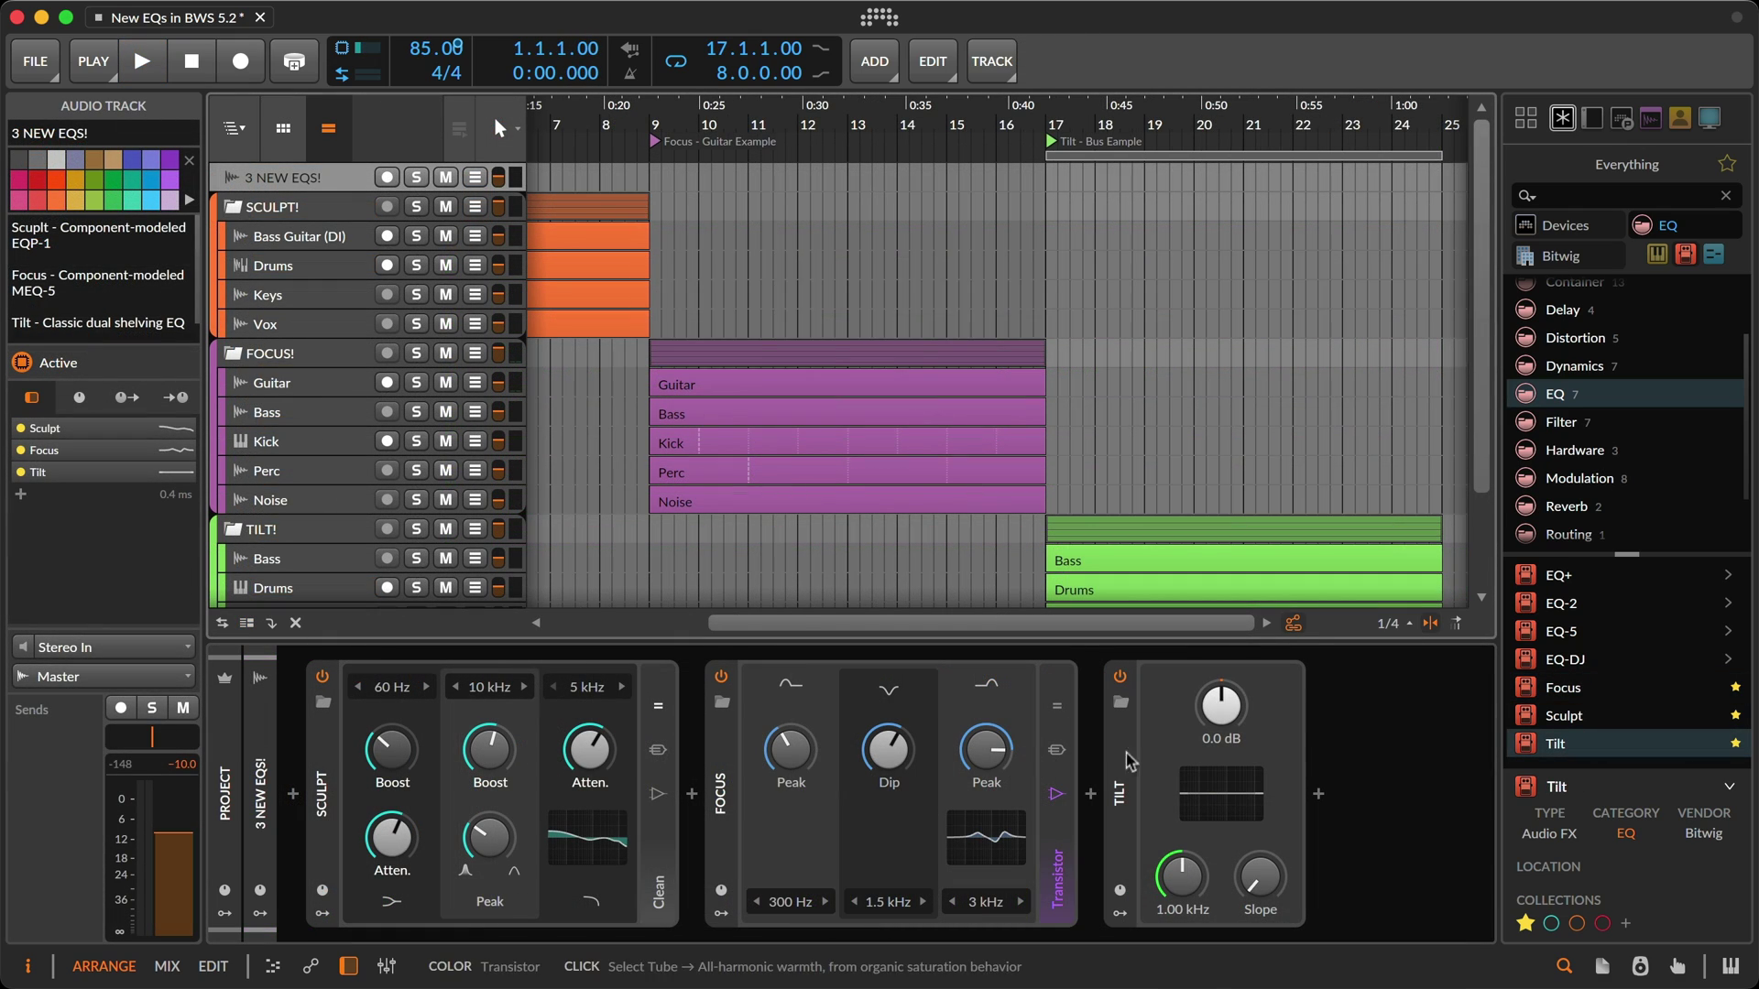
- Select the Tilt EQ and open its help overview
click(1136, 763)
right_click(1134, 762)
click(1180, 682)
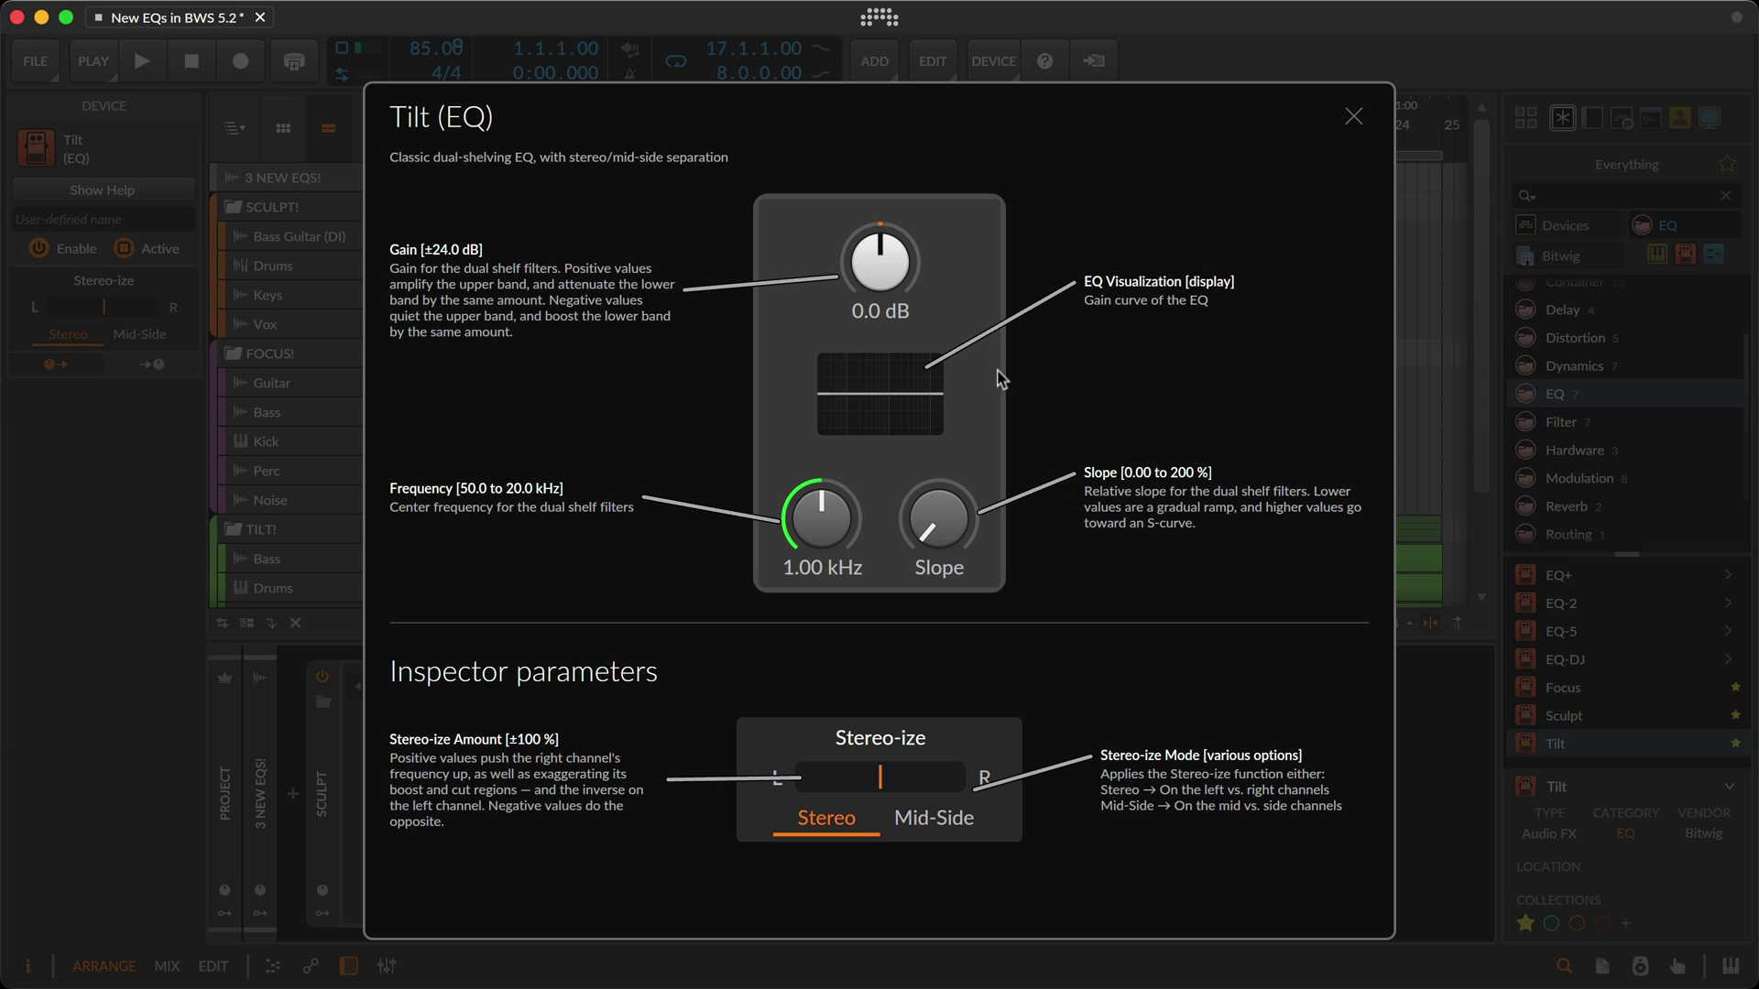
- Set Tilt gain to -24.0 dB, frequency 862 Hz, slope 200 % and Stereo-ize 22.5 %
drag(879, 262, 879, 136)
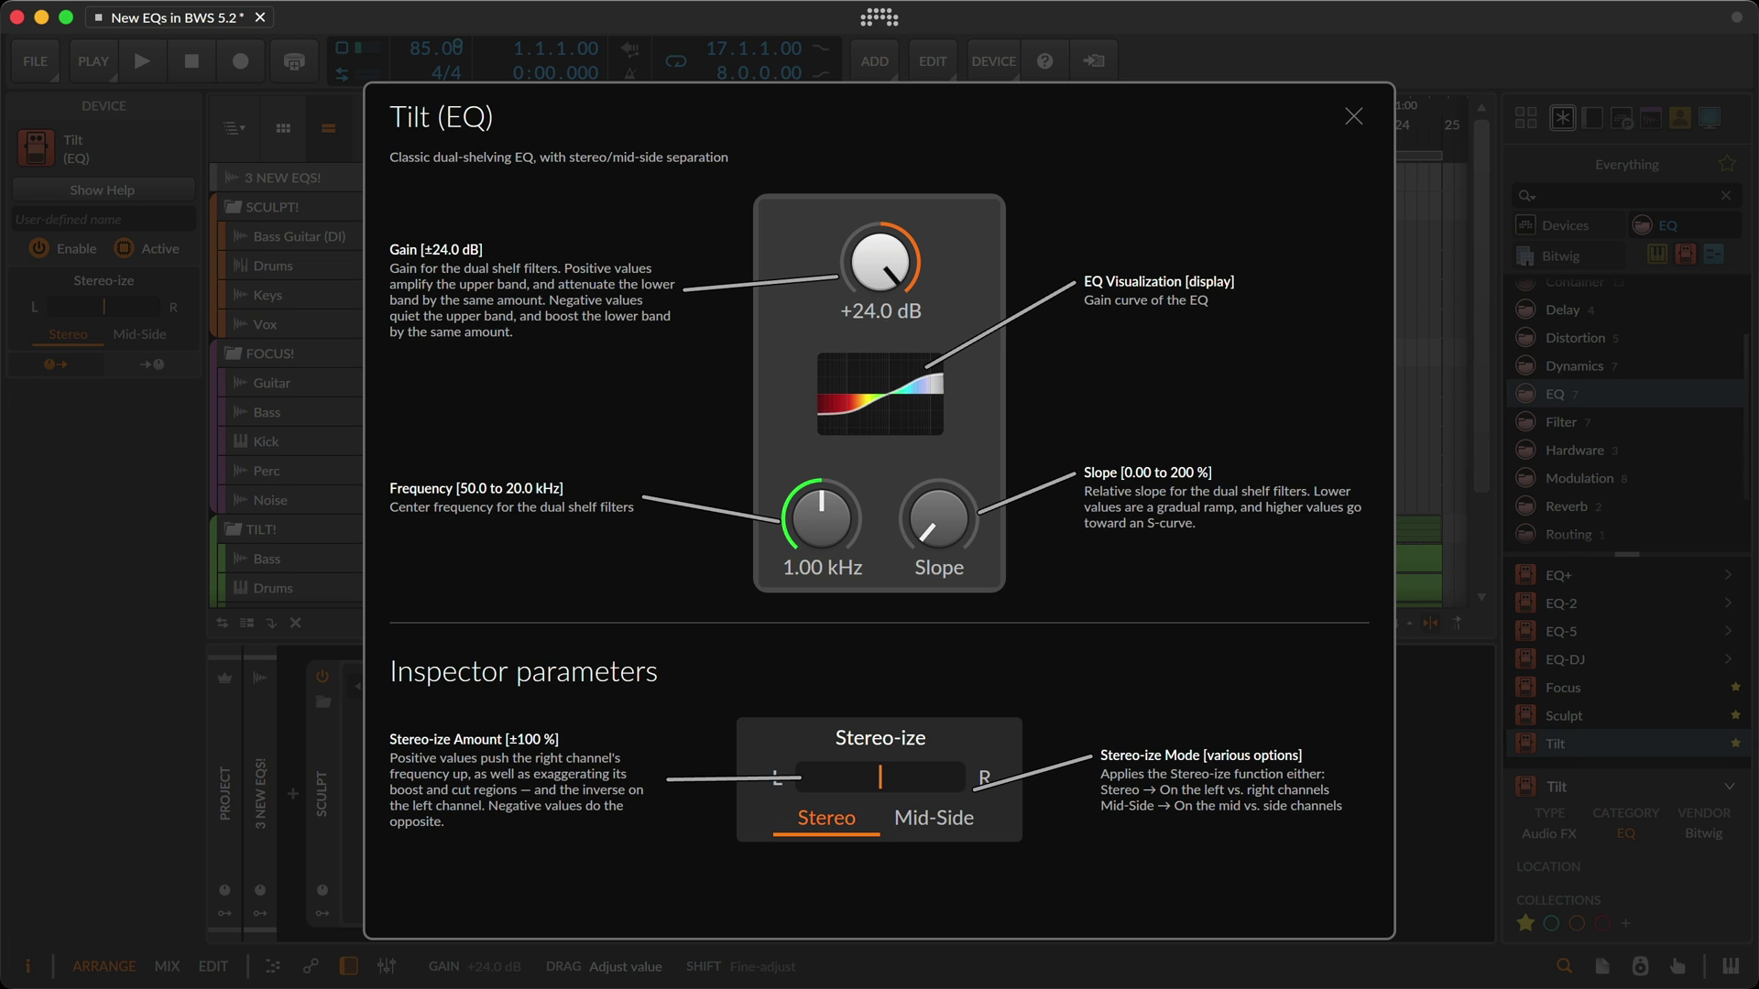
drag(880, 262, 880, 322)
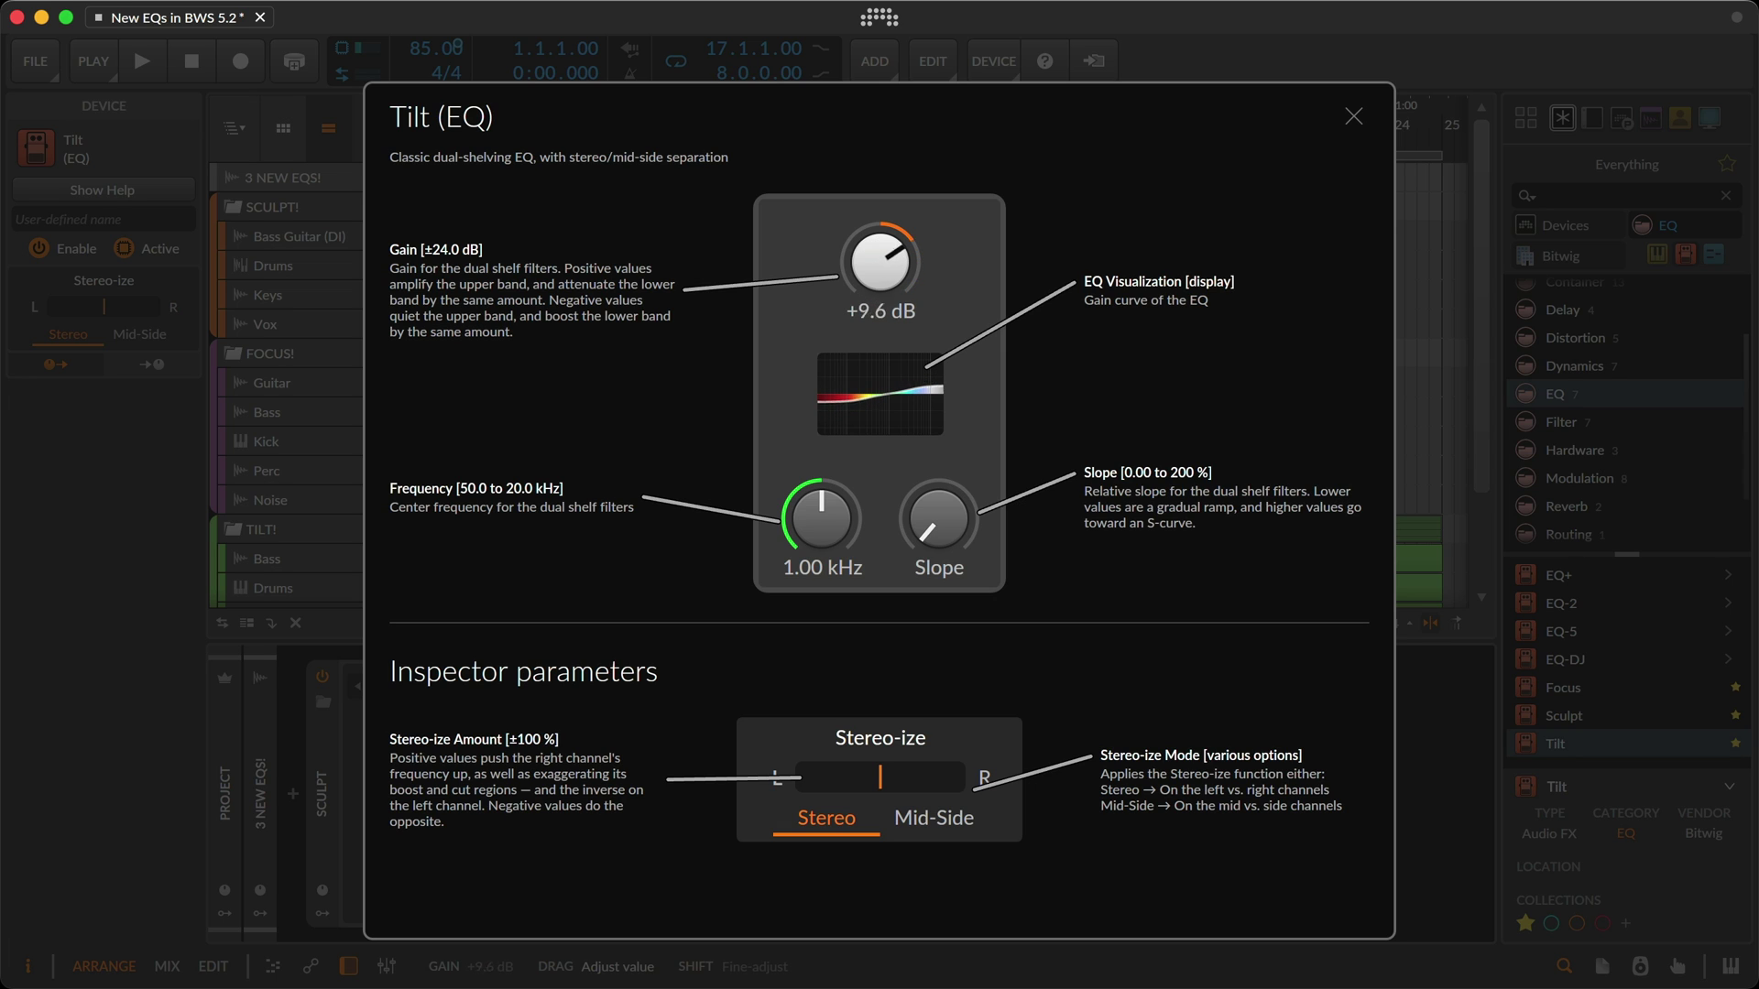
drag(880, 262, 880, 317)
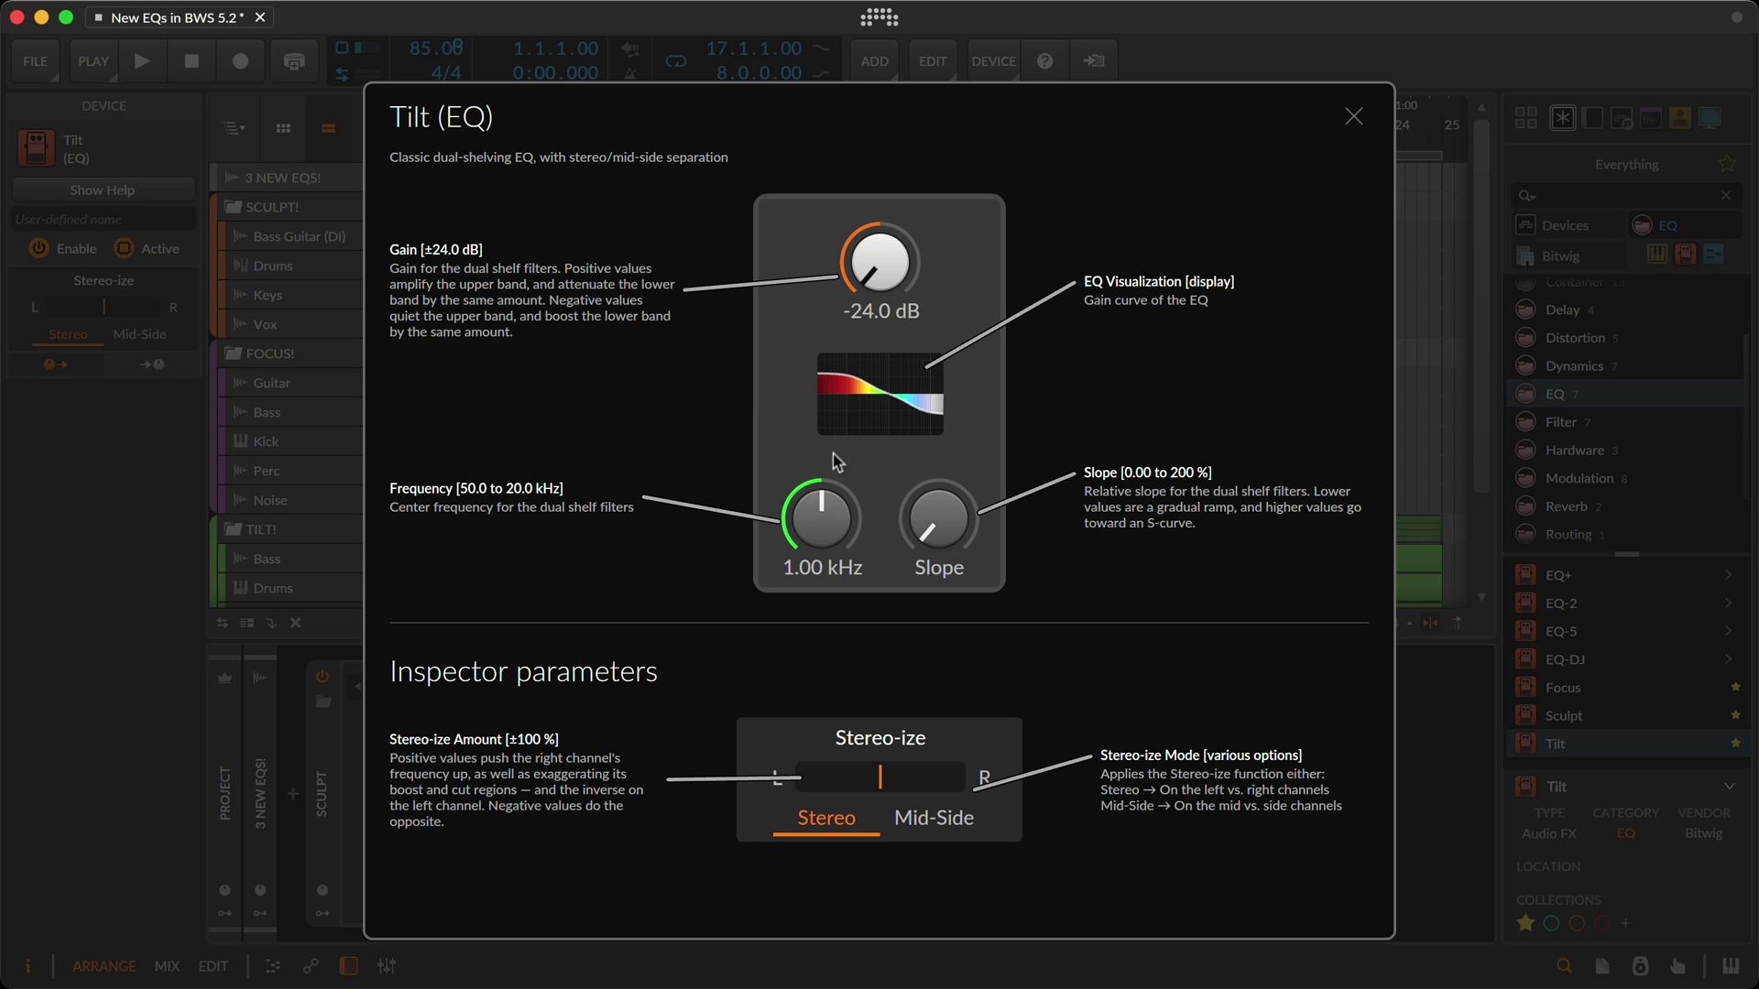
mouse_move(821, 518)
mouse_down()
mouse_move(822, 481)
mouse_move(822, 591)
mouse_move(821, 549)
mouse_up()
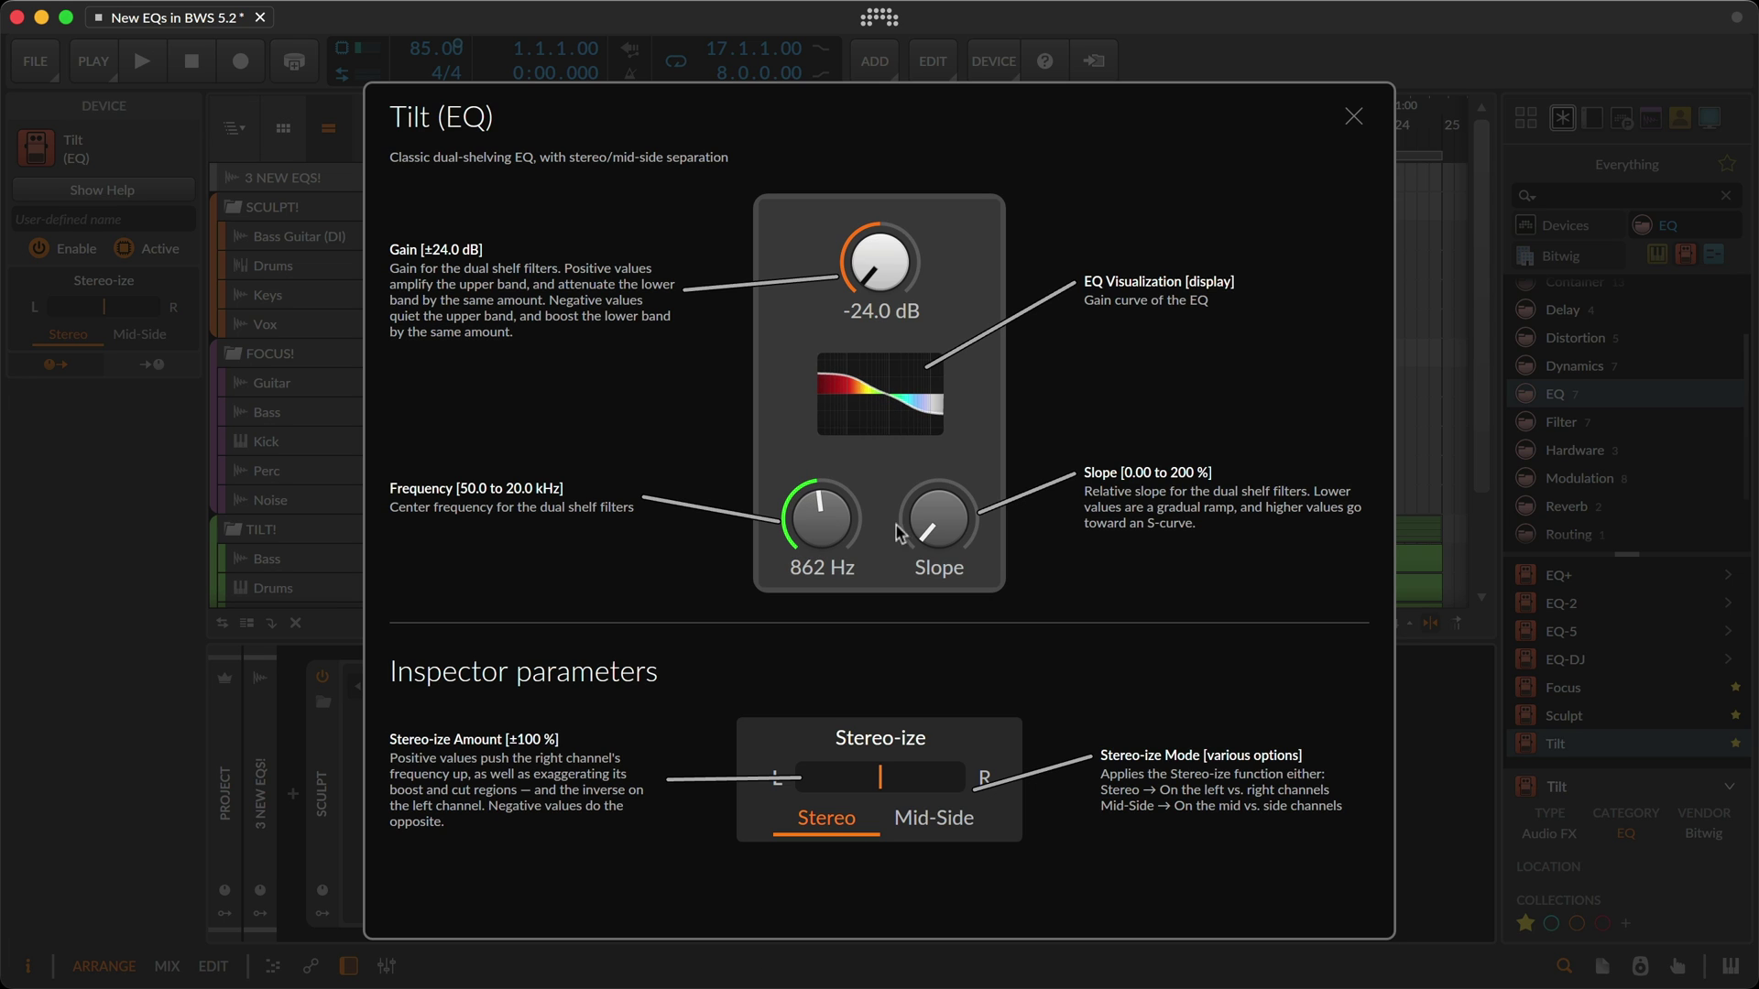
click(938, 519)
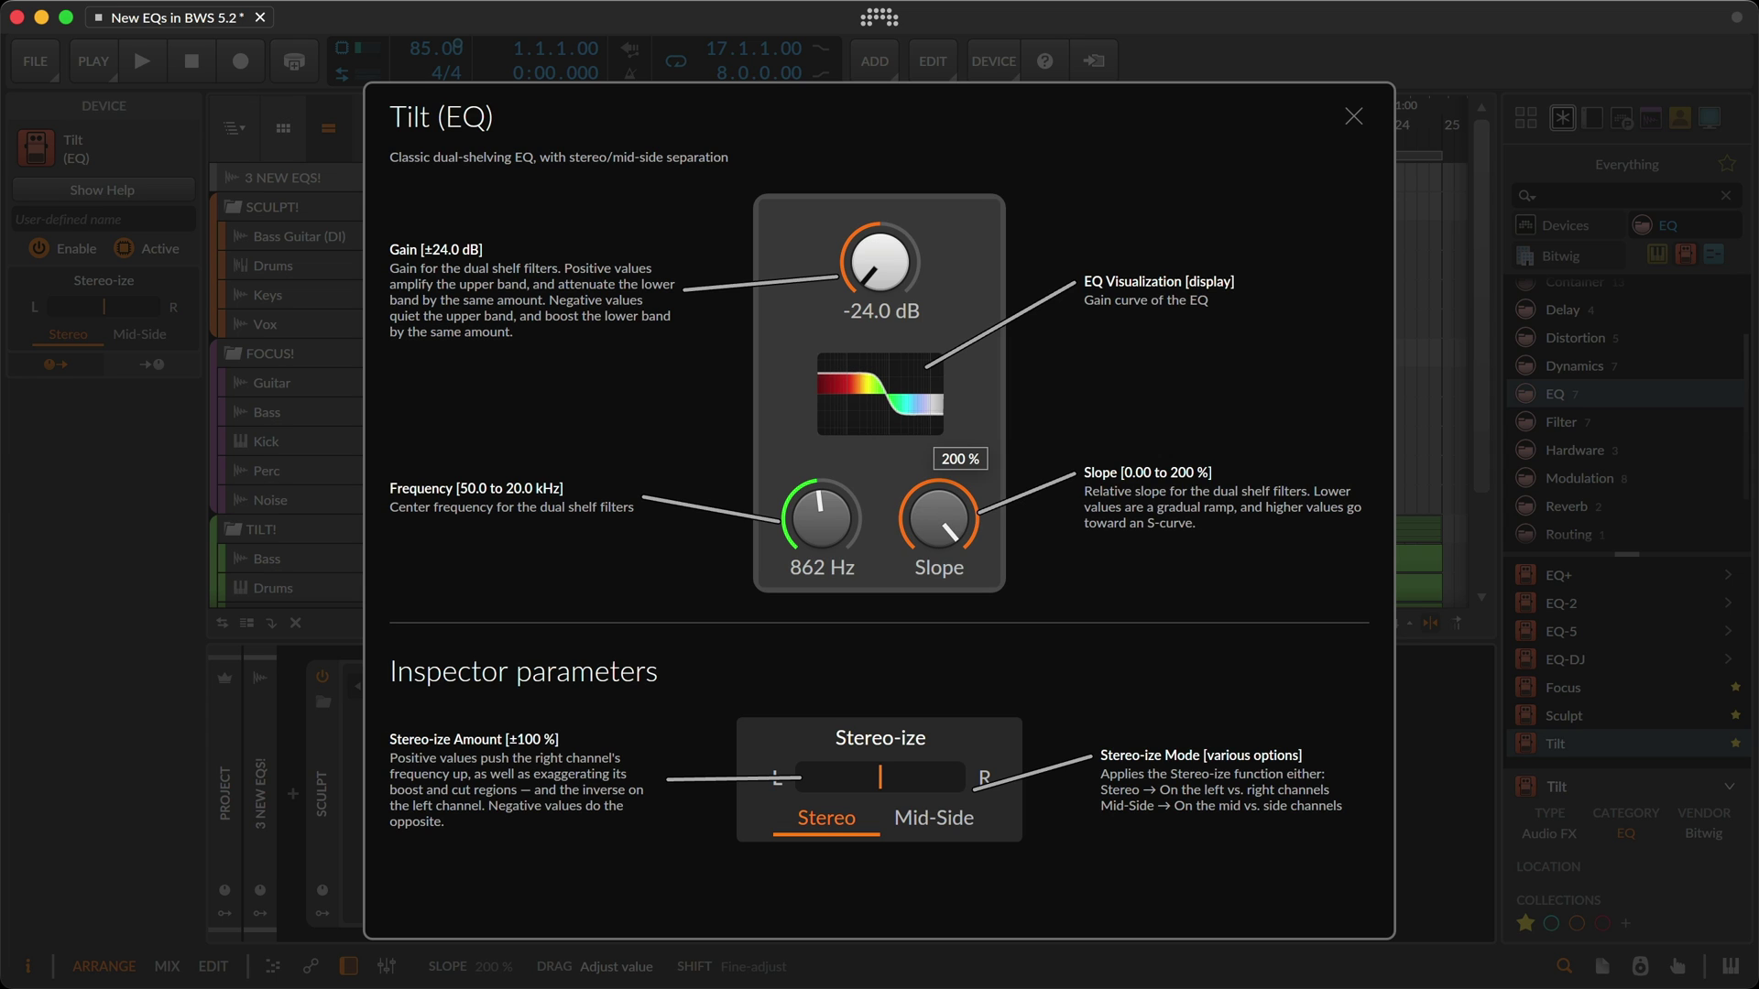
drag(939, 519, 903, 465)
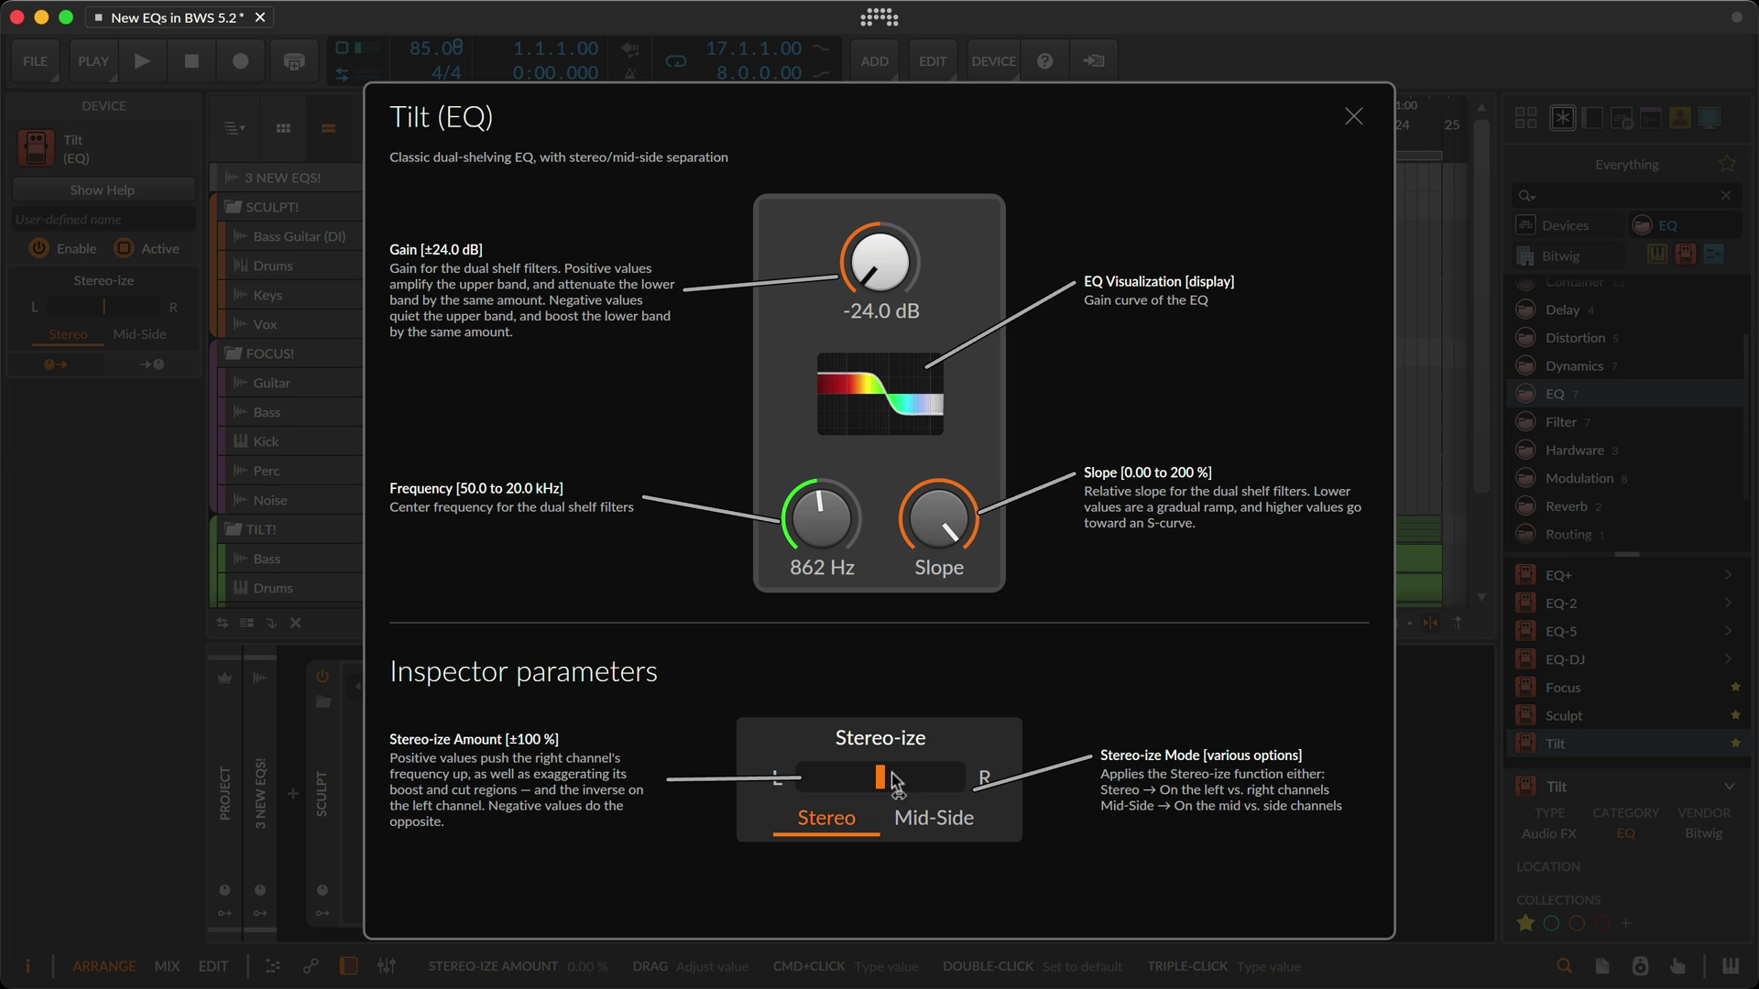
drag(885, 781, 852, 784)
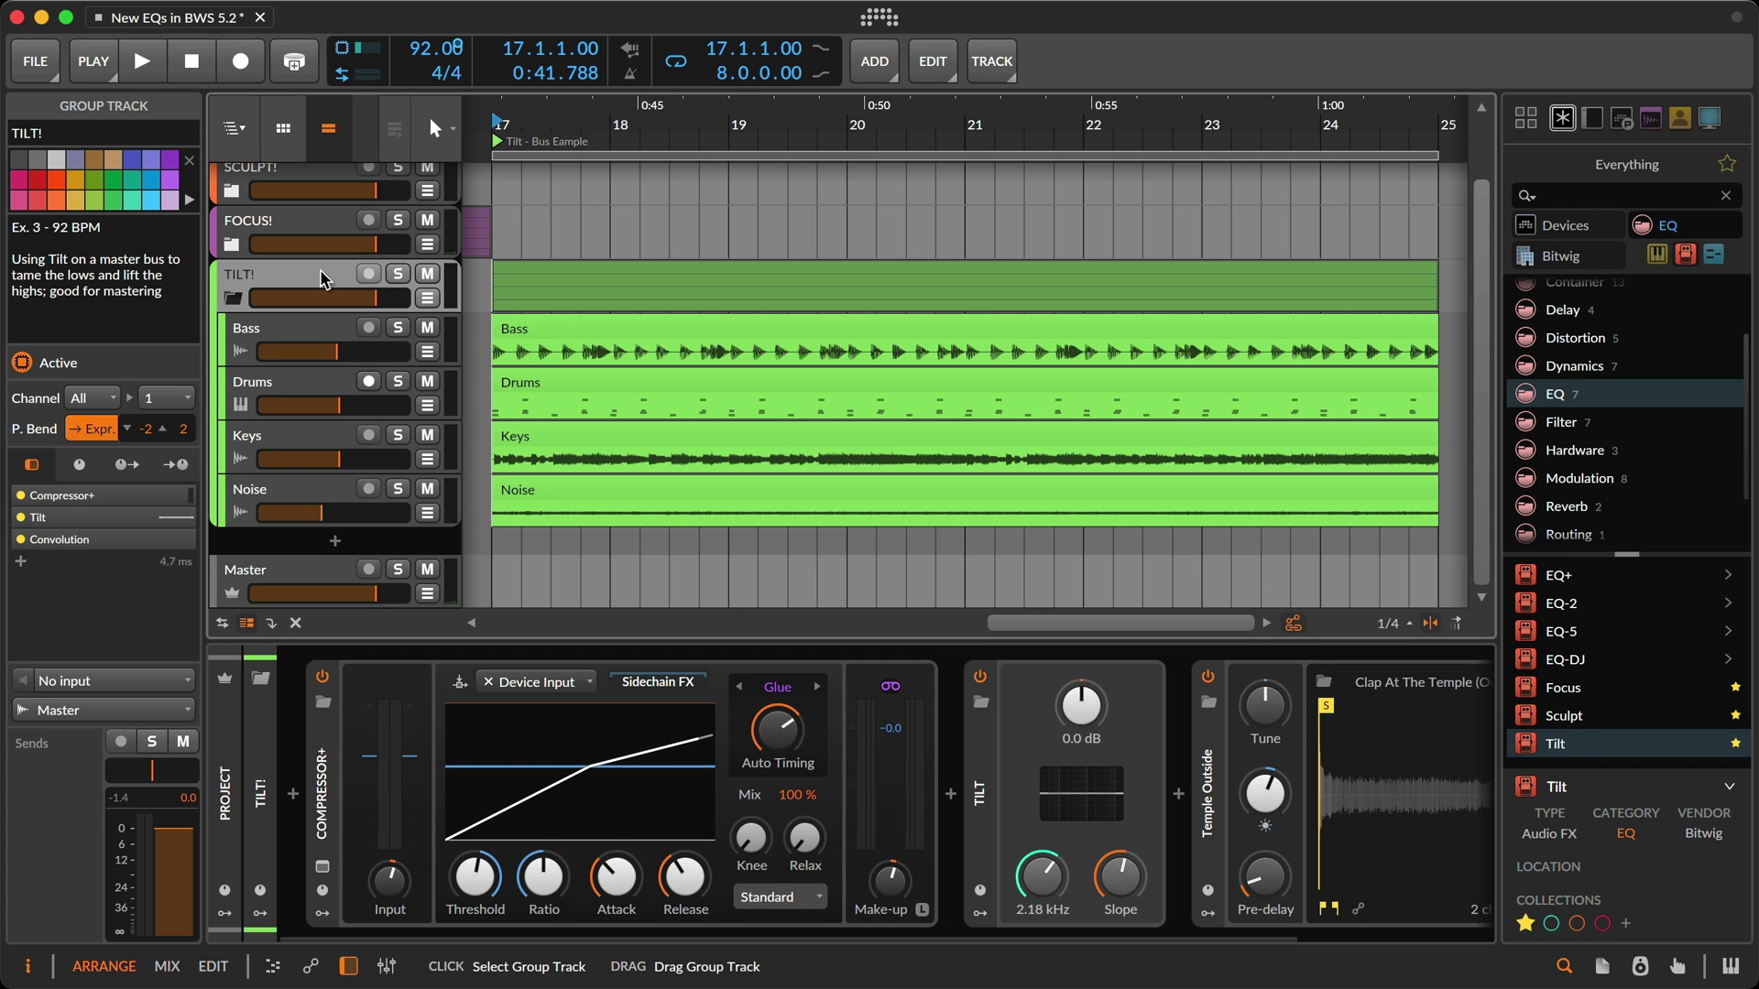
- Play the TILT! bus example and select its Tilt EQ device in the chain
key(space)
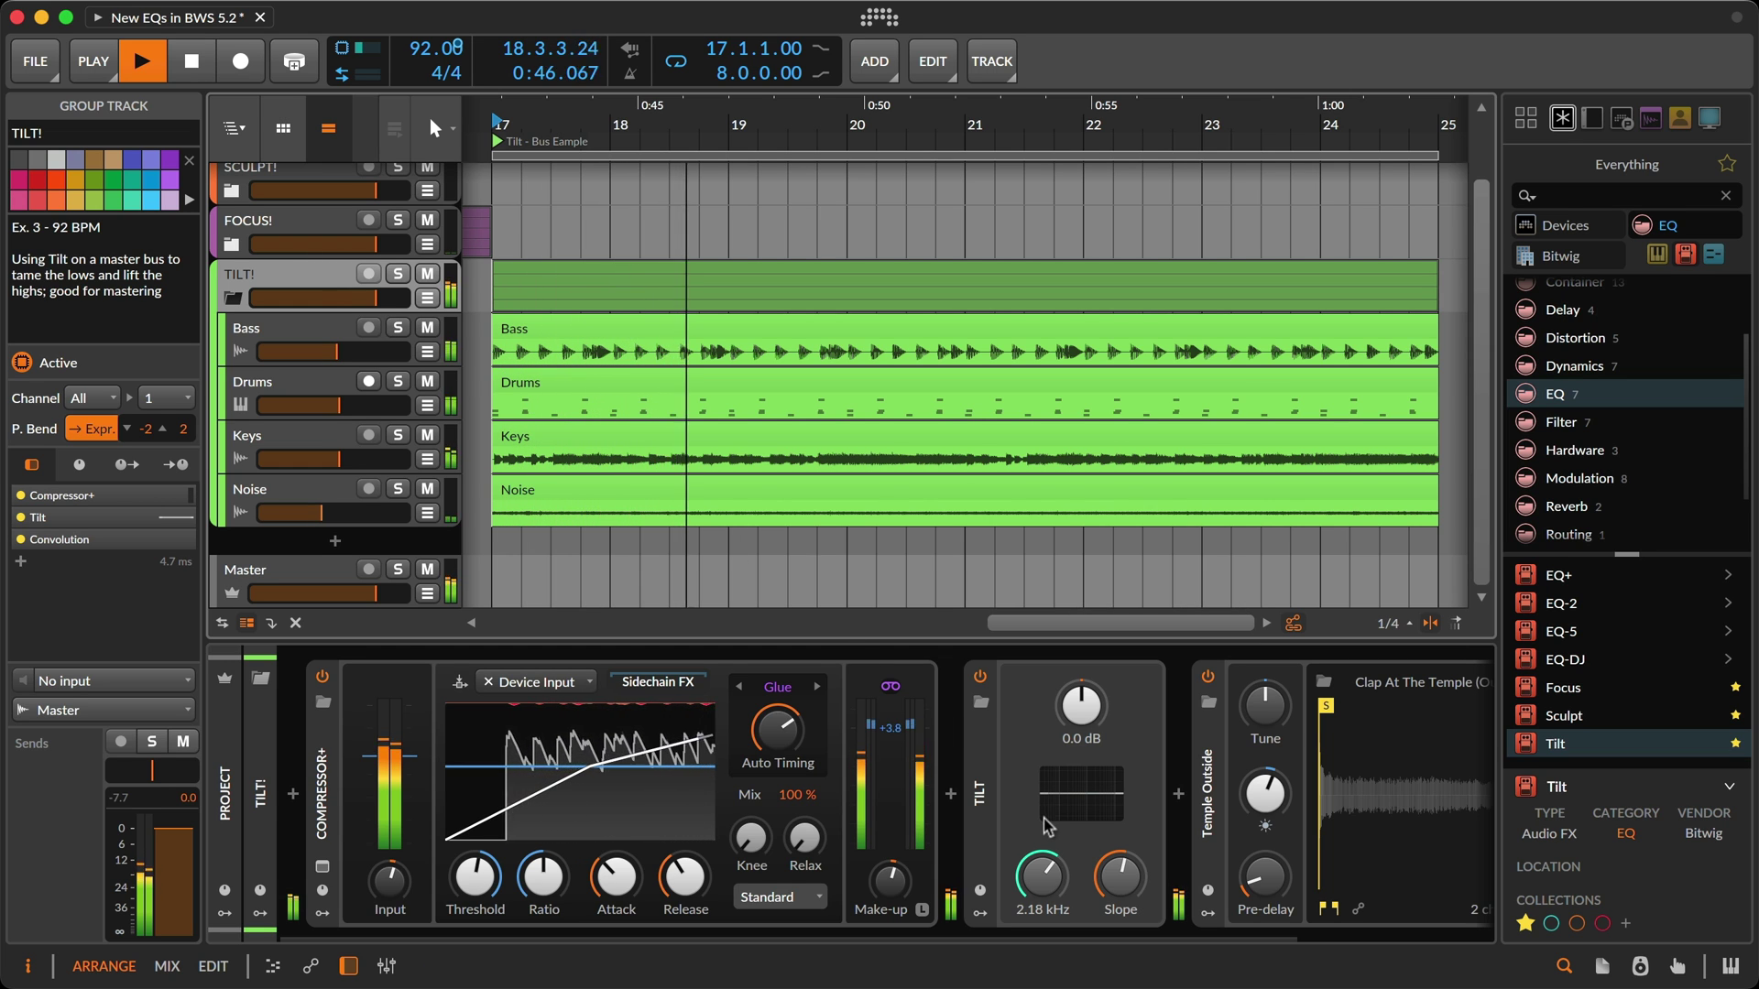
click(982, 761)
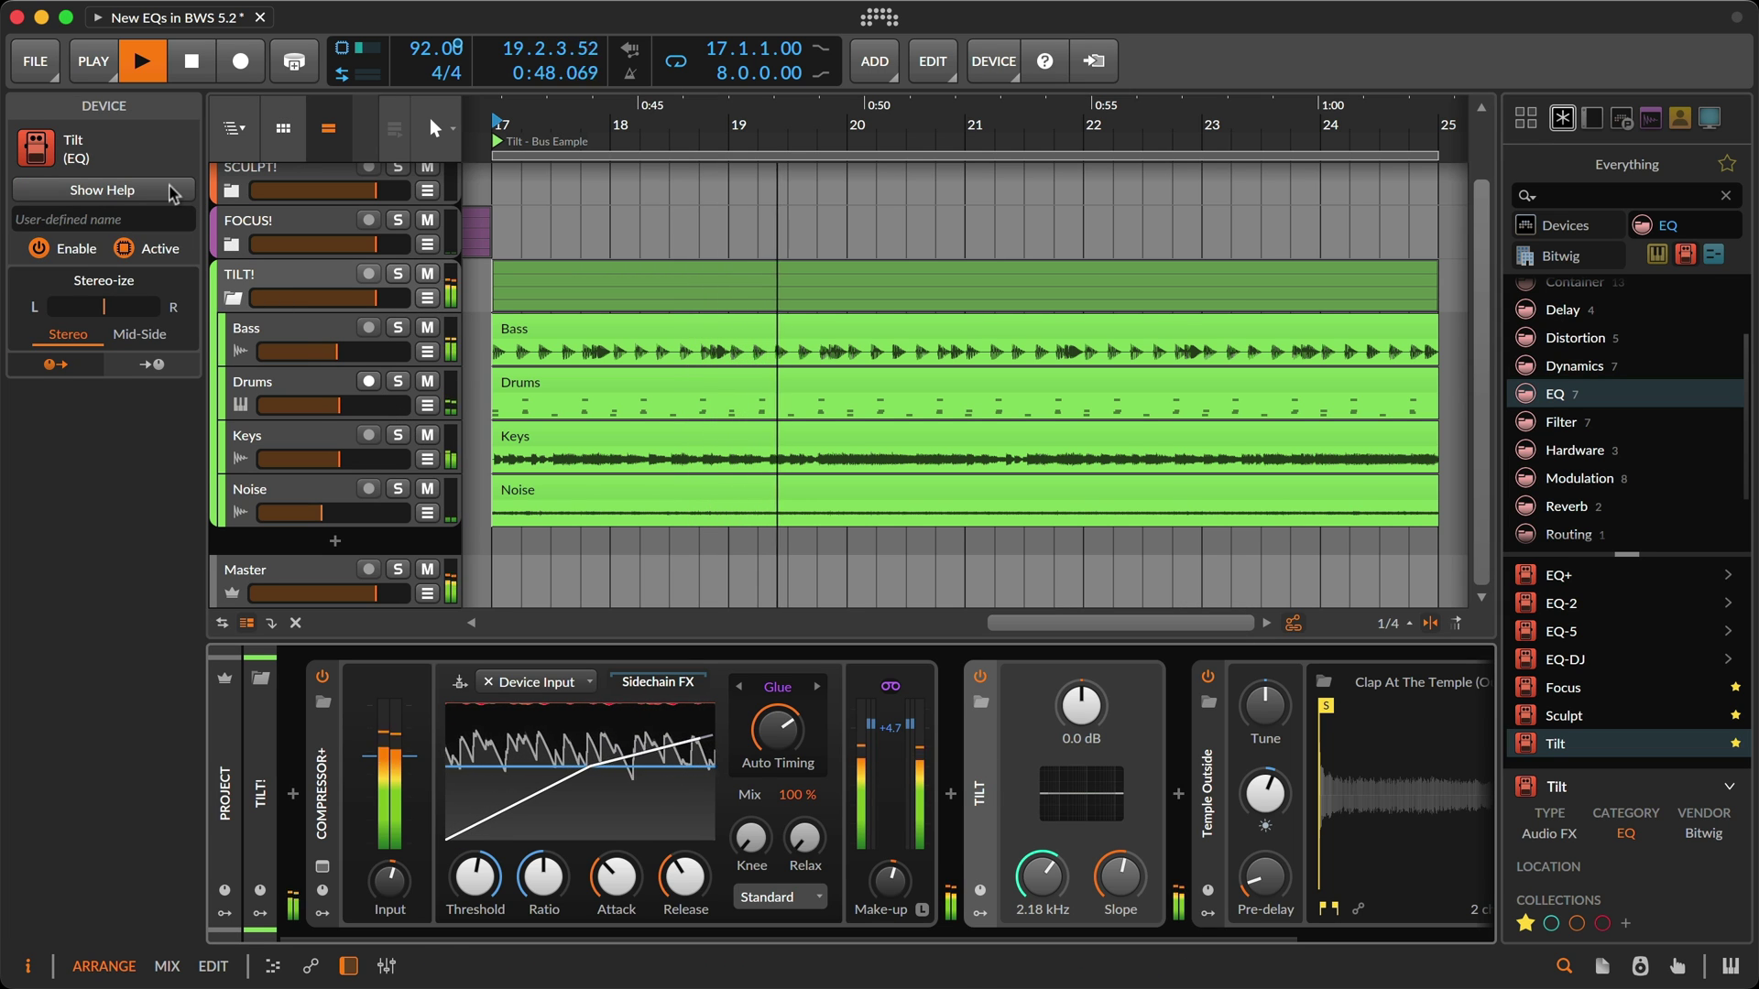
- With help shown, set the bus Tilt to +3.1 dB gain, 473 Hz and 152 % slope
click(171, 192)
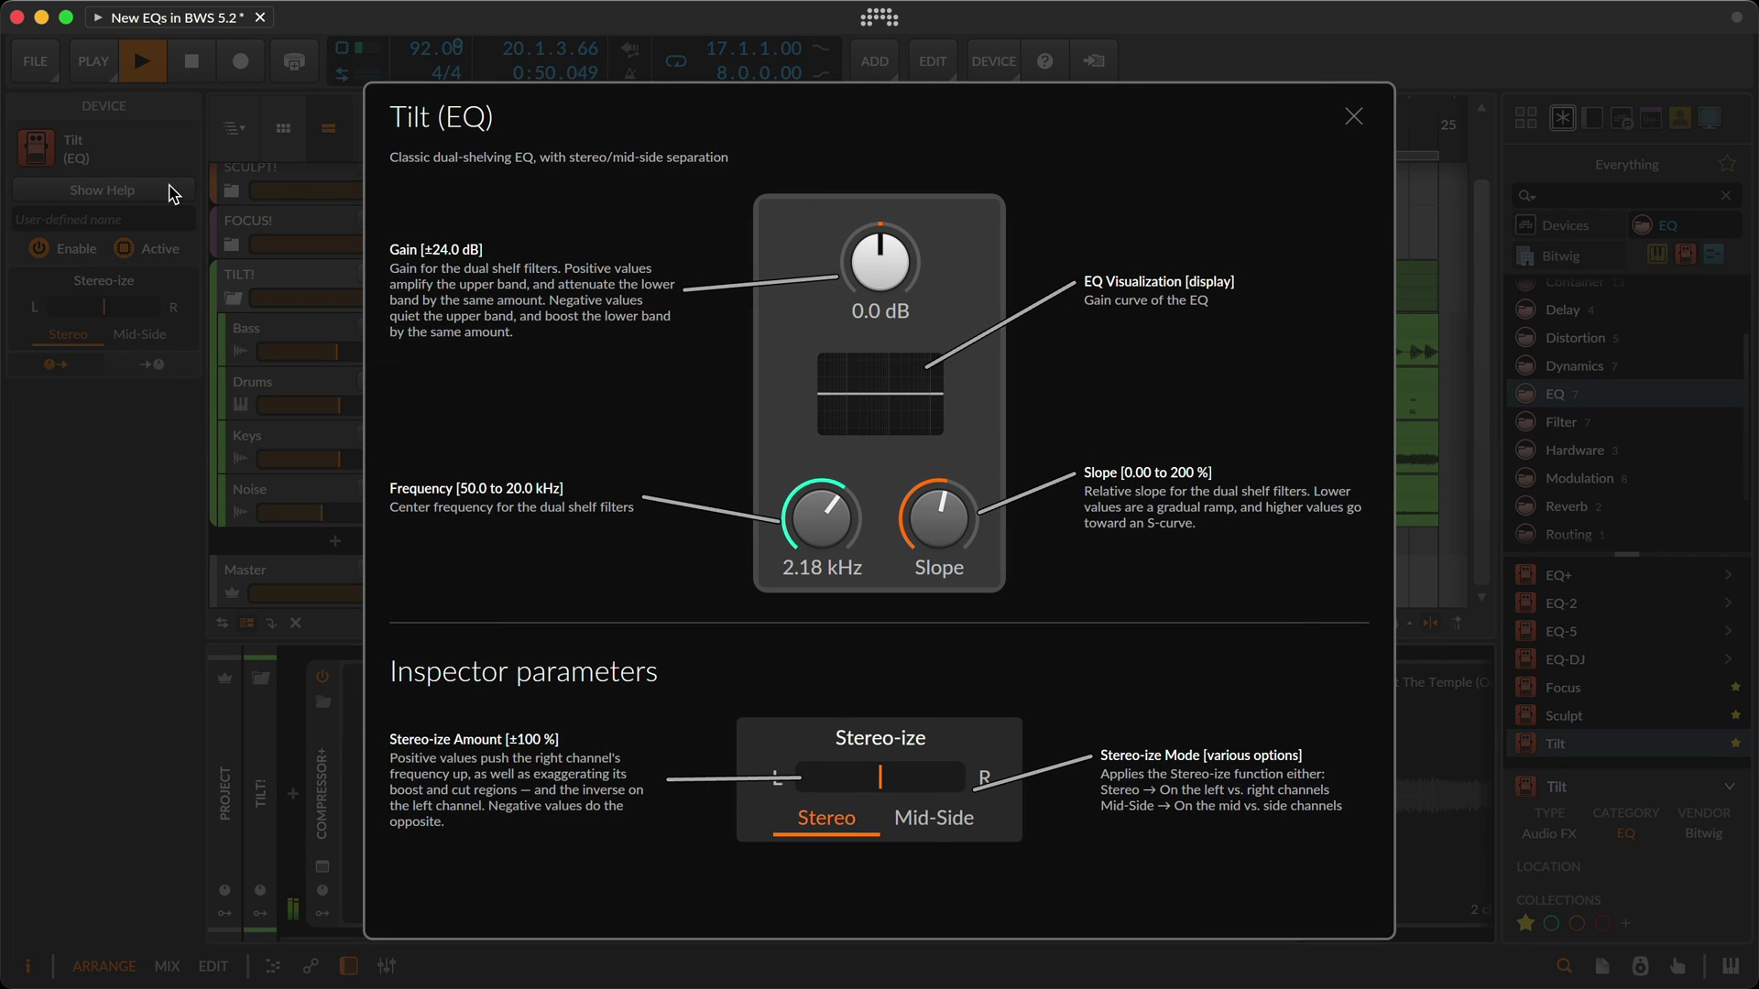
mouse_move(880, 262)
mouse_down()
mouse_move(880, 204)
mouse_move(879, 315)
mouse_move(879, 249)
mouse_up()
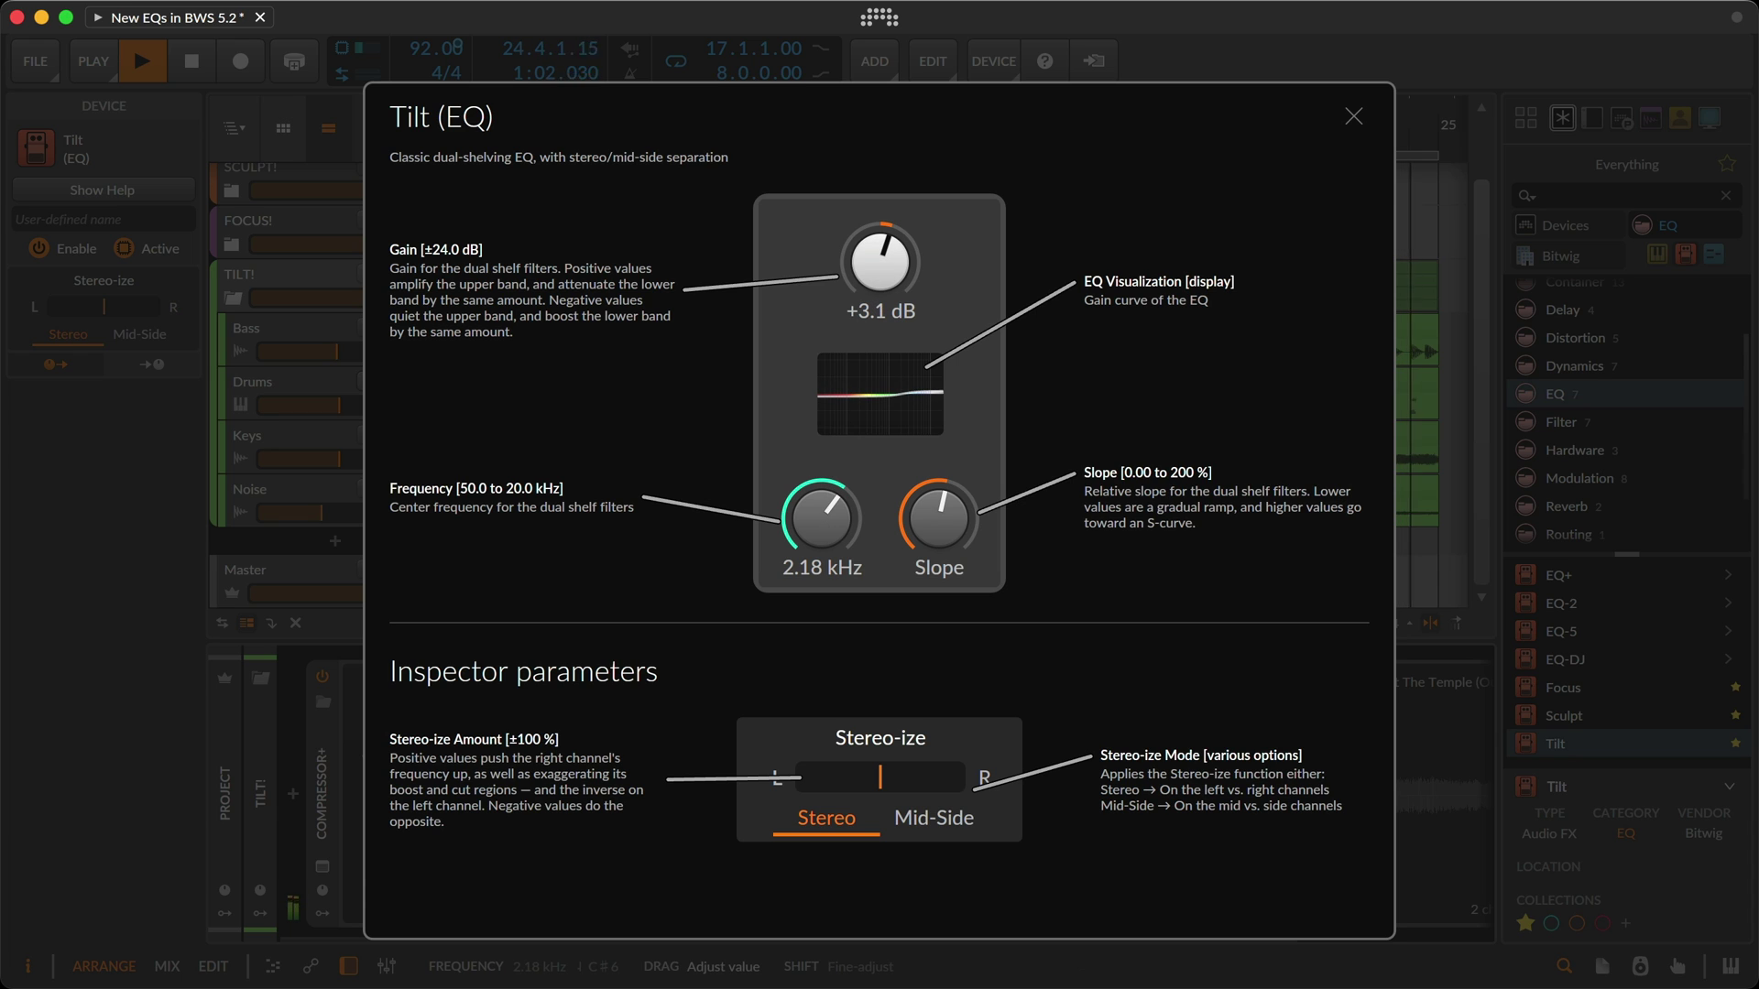
drag(822, 519, 822, 590)
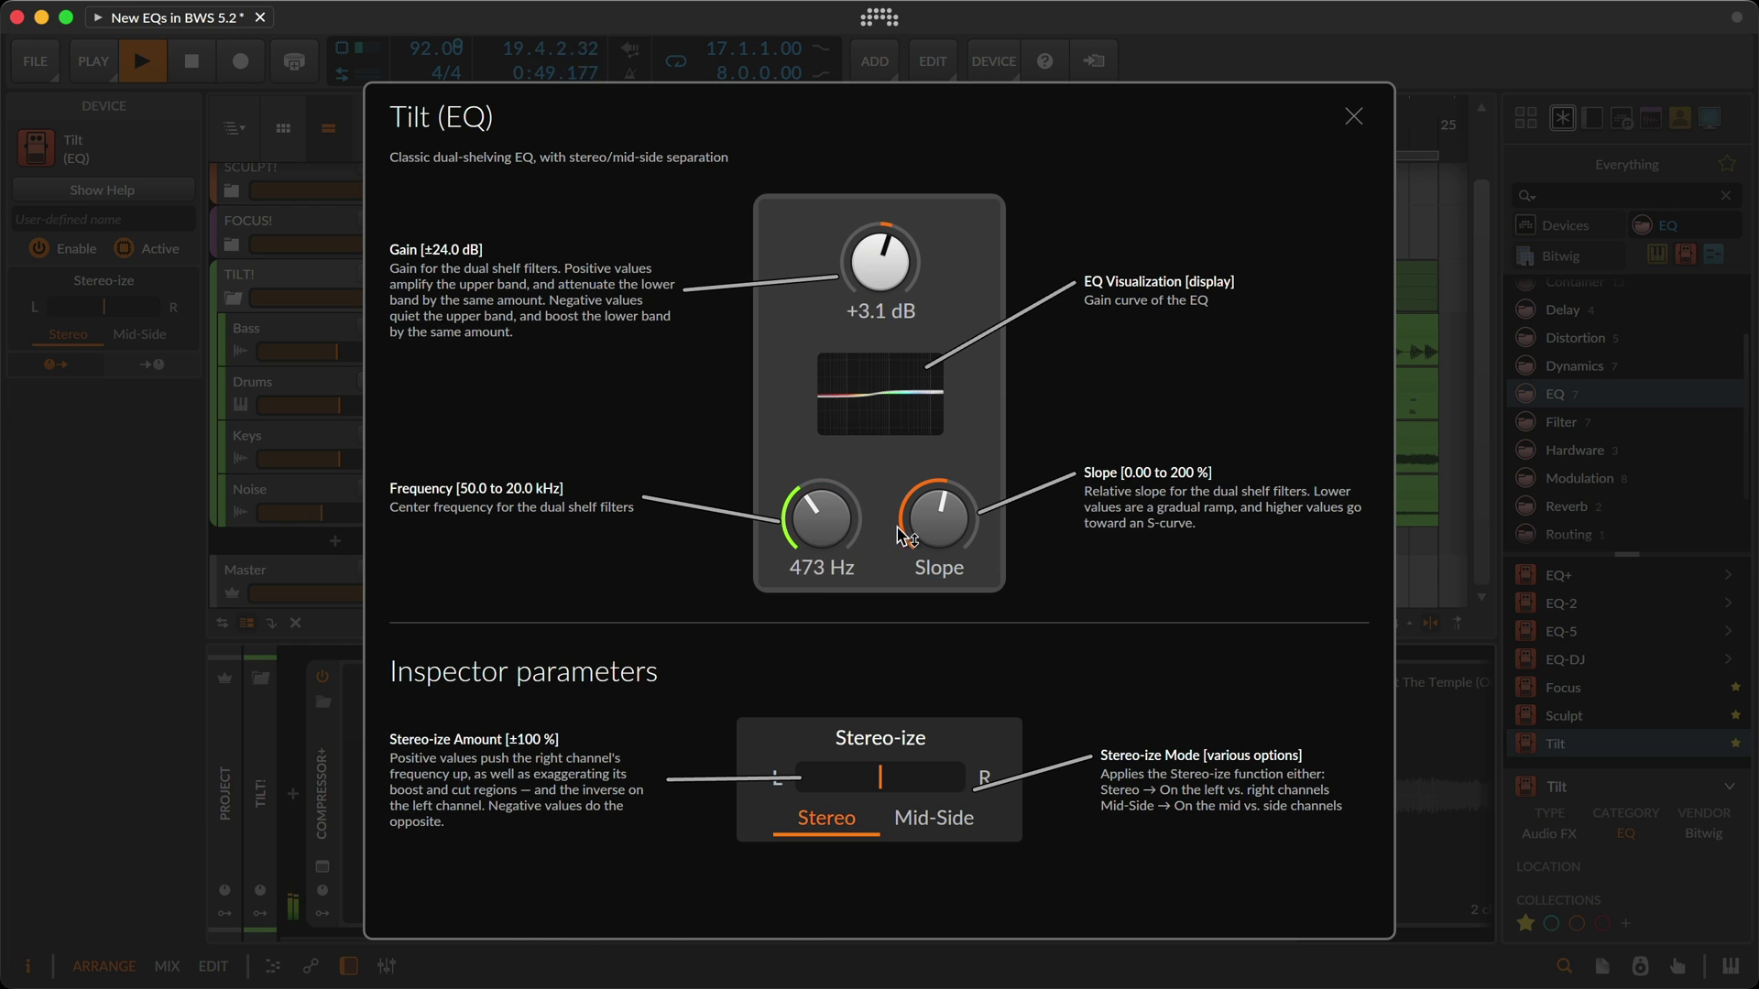
drag(931, 539, 932, 492)
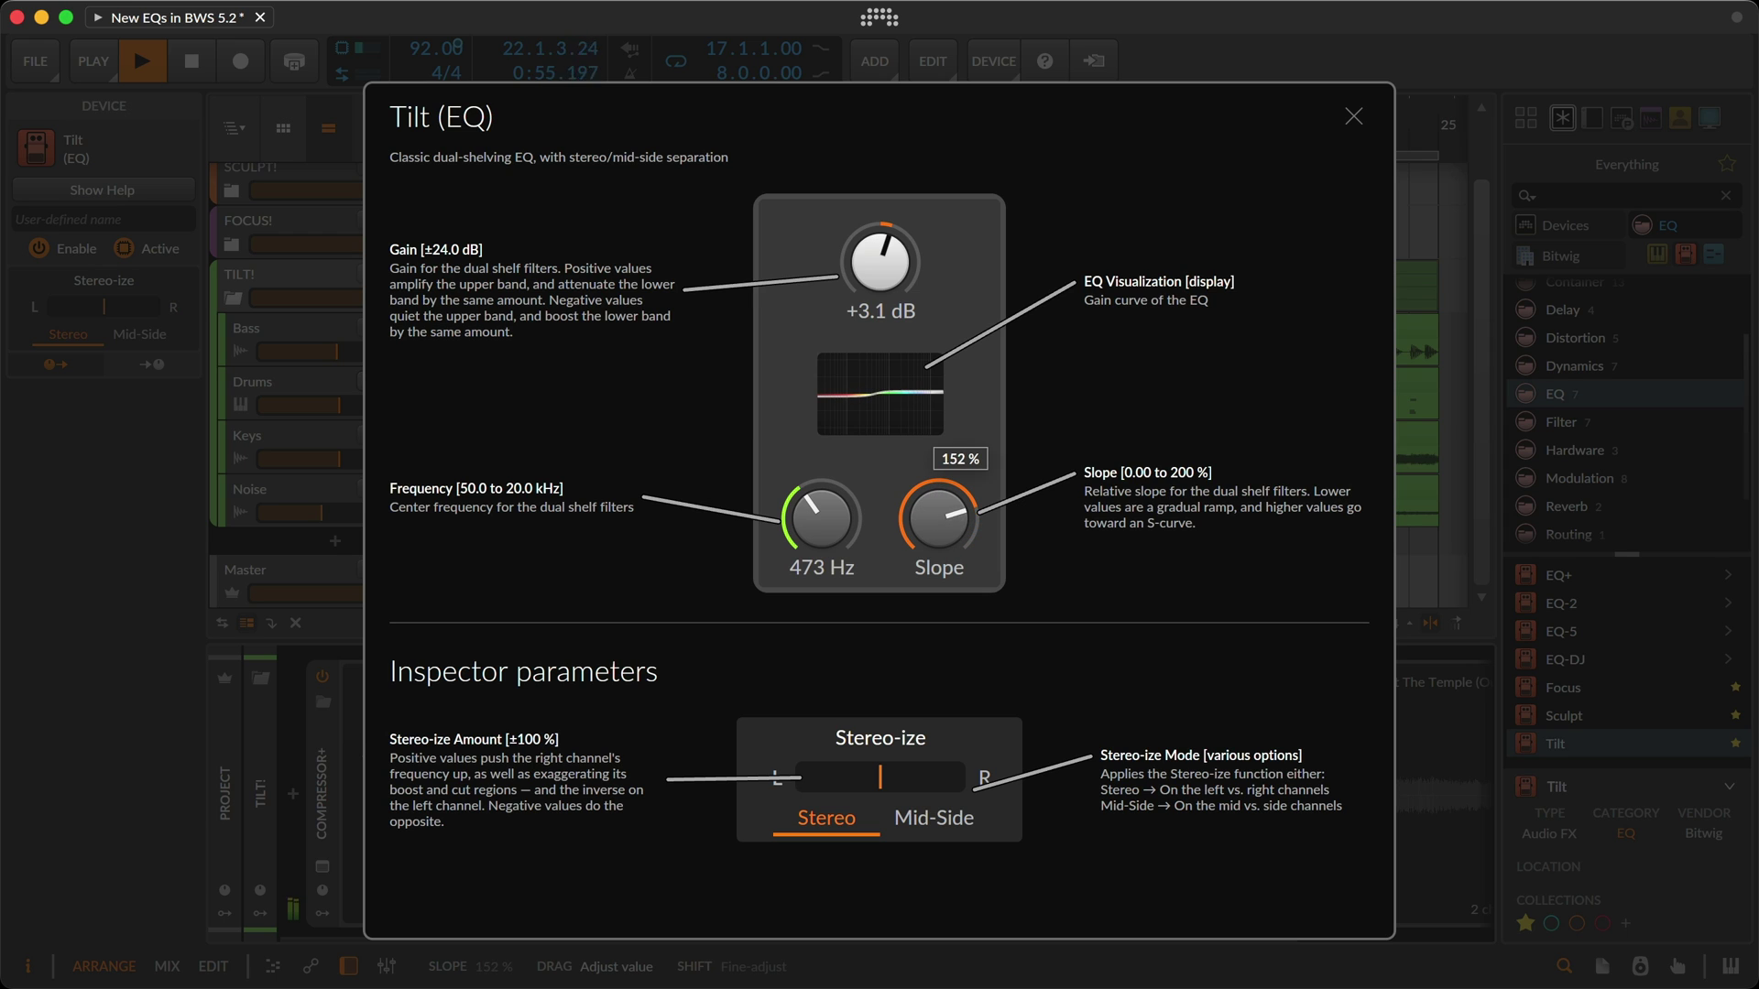
drag(932, 502, 931, 502)
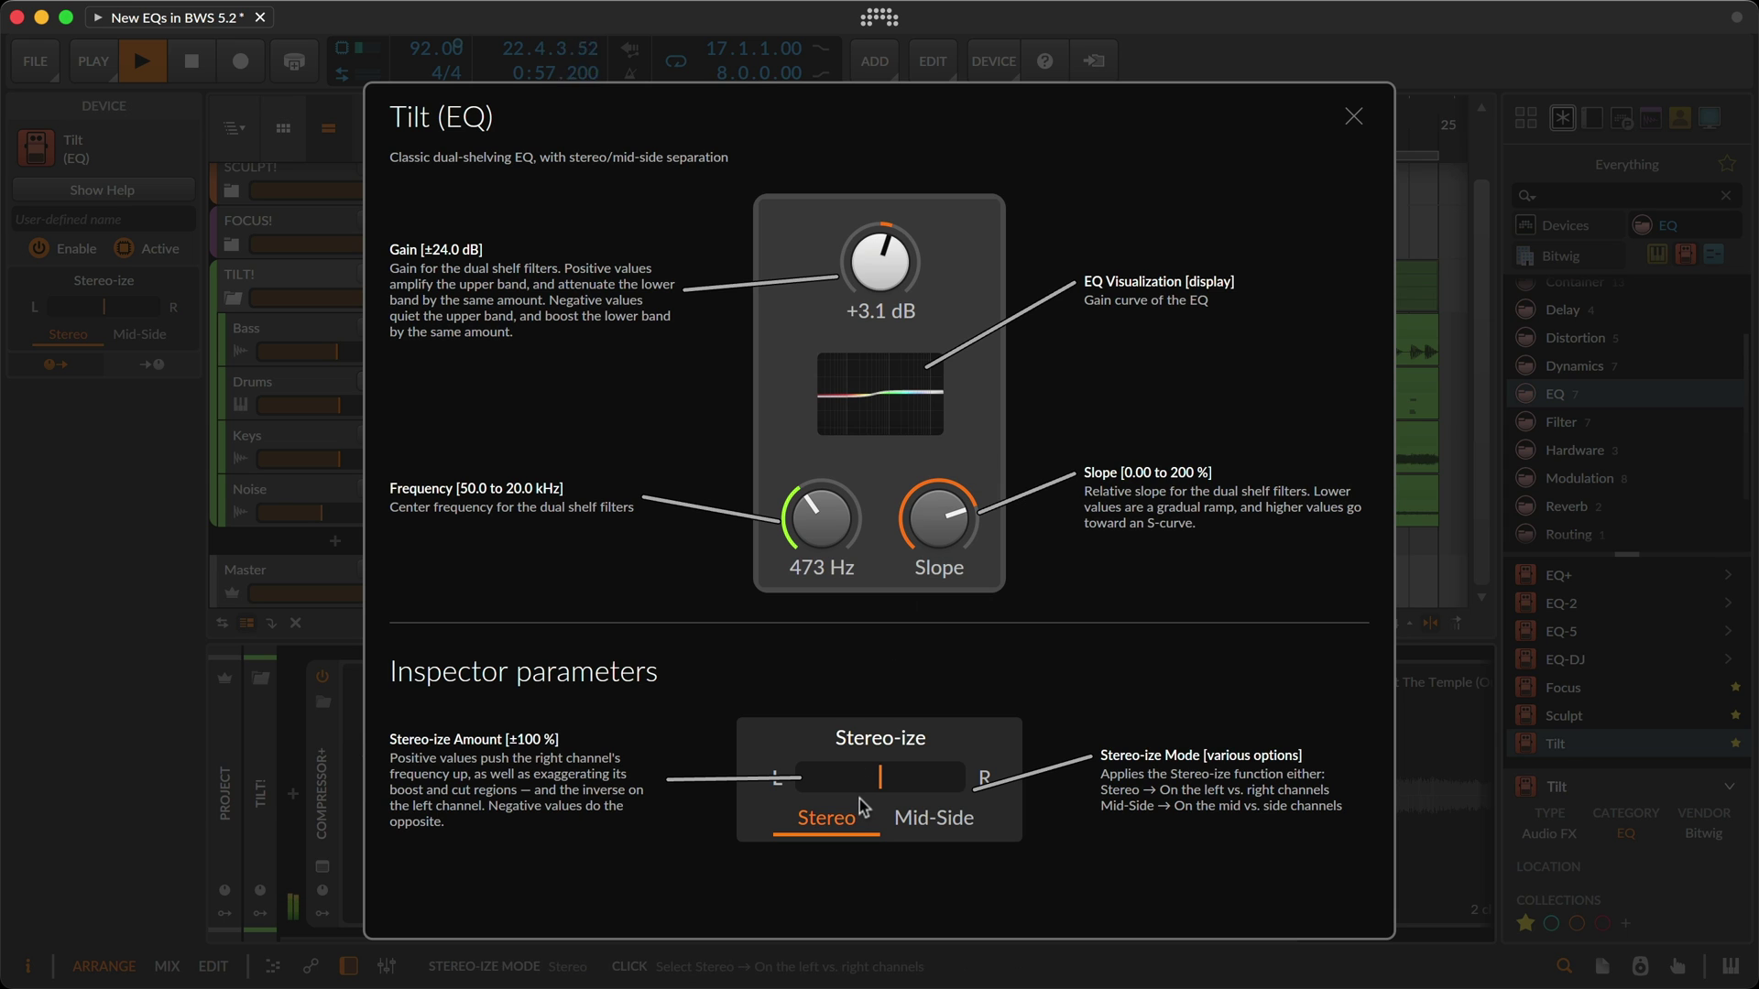
- Switch Tilt's Stereo-ize to Mid-Side mode and dial in its amount
mouse_move(887, 788)
mouse_down()
mouse_move(804, 788)
mouse_move(951, 788)
mouse_move(896, 781)
mouse_up()
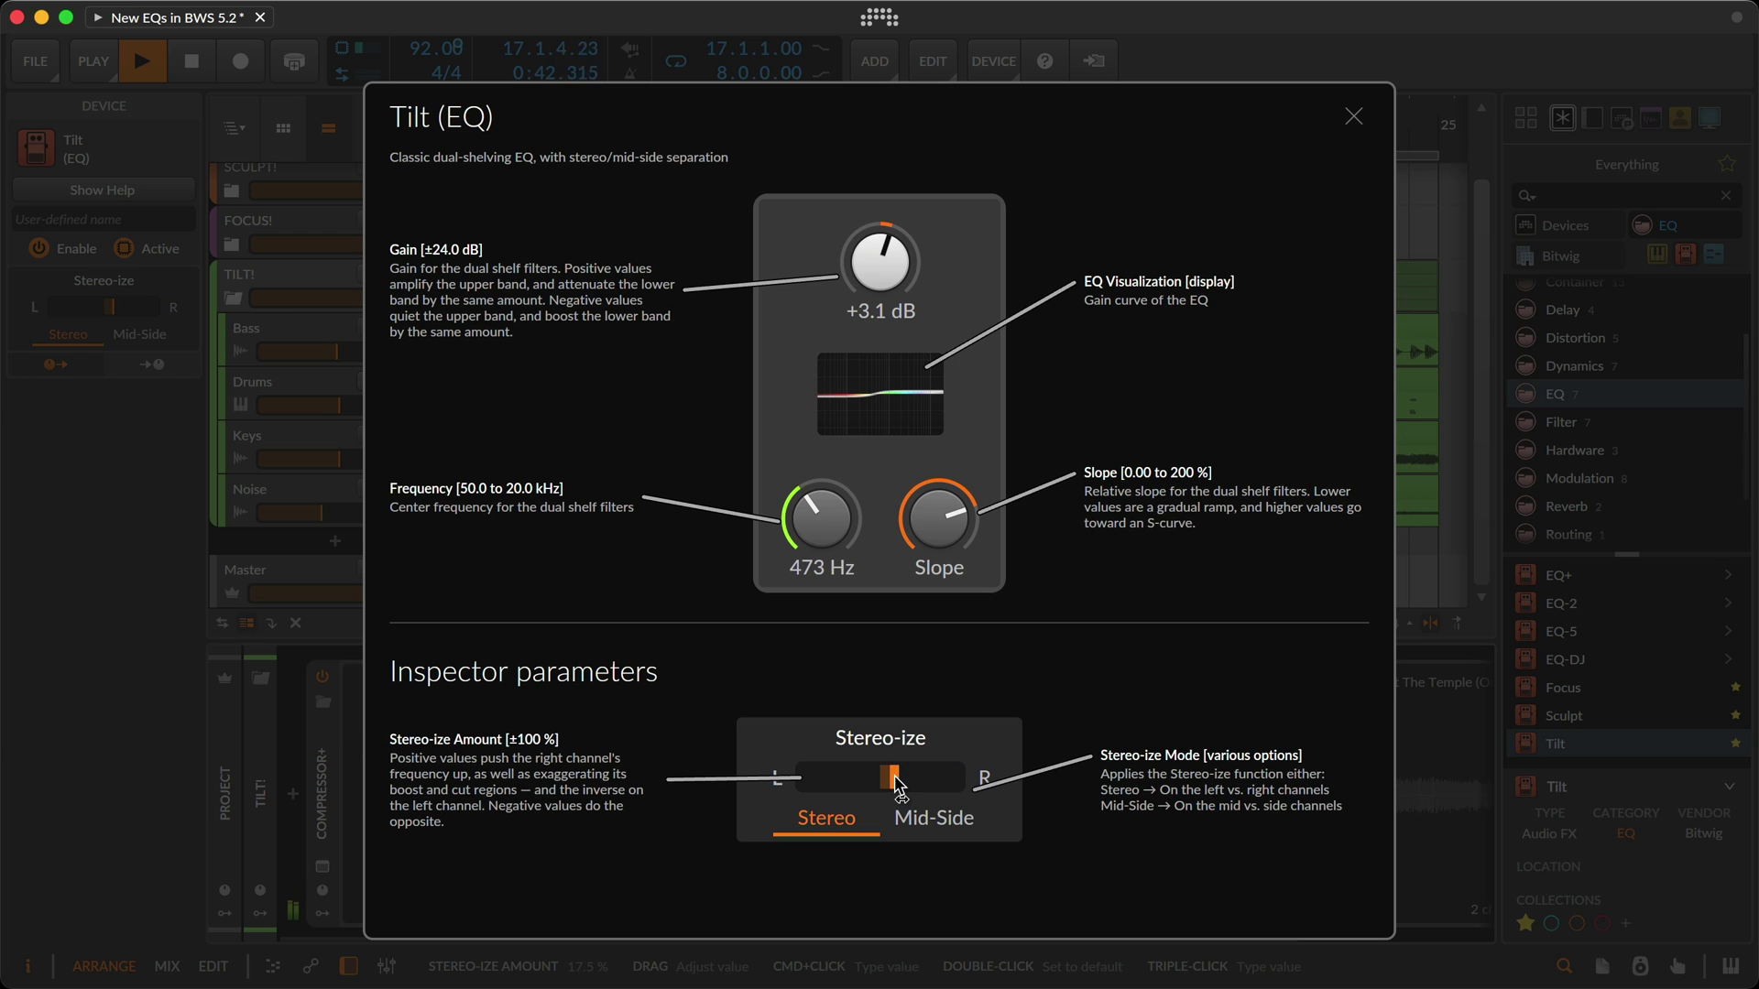
double_click(896, 781)
click(933, 817)
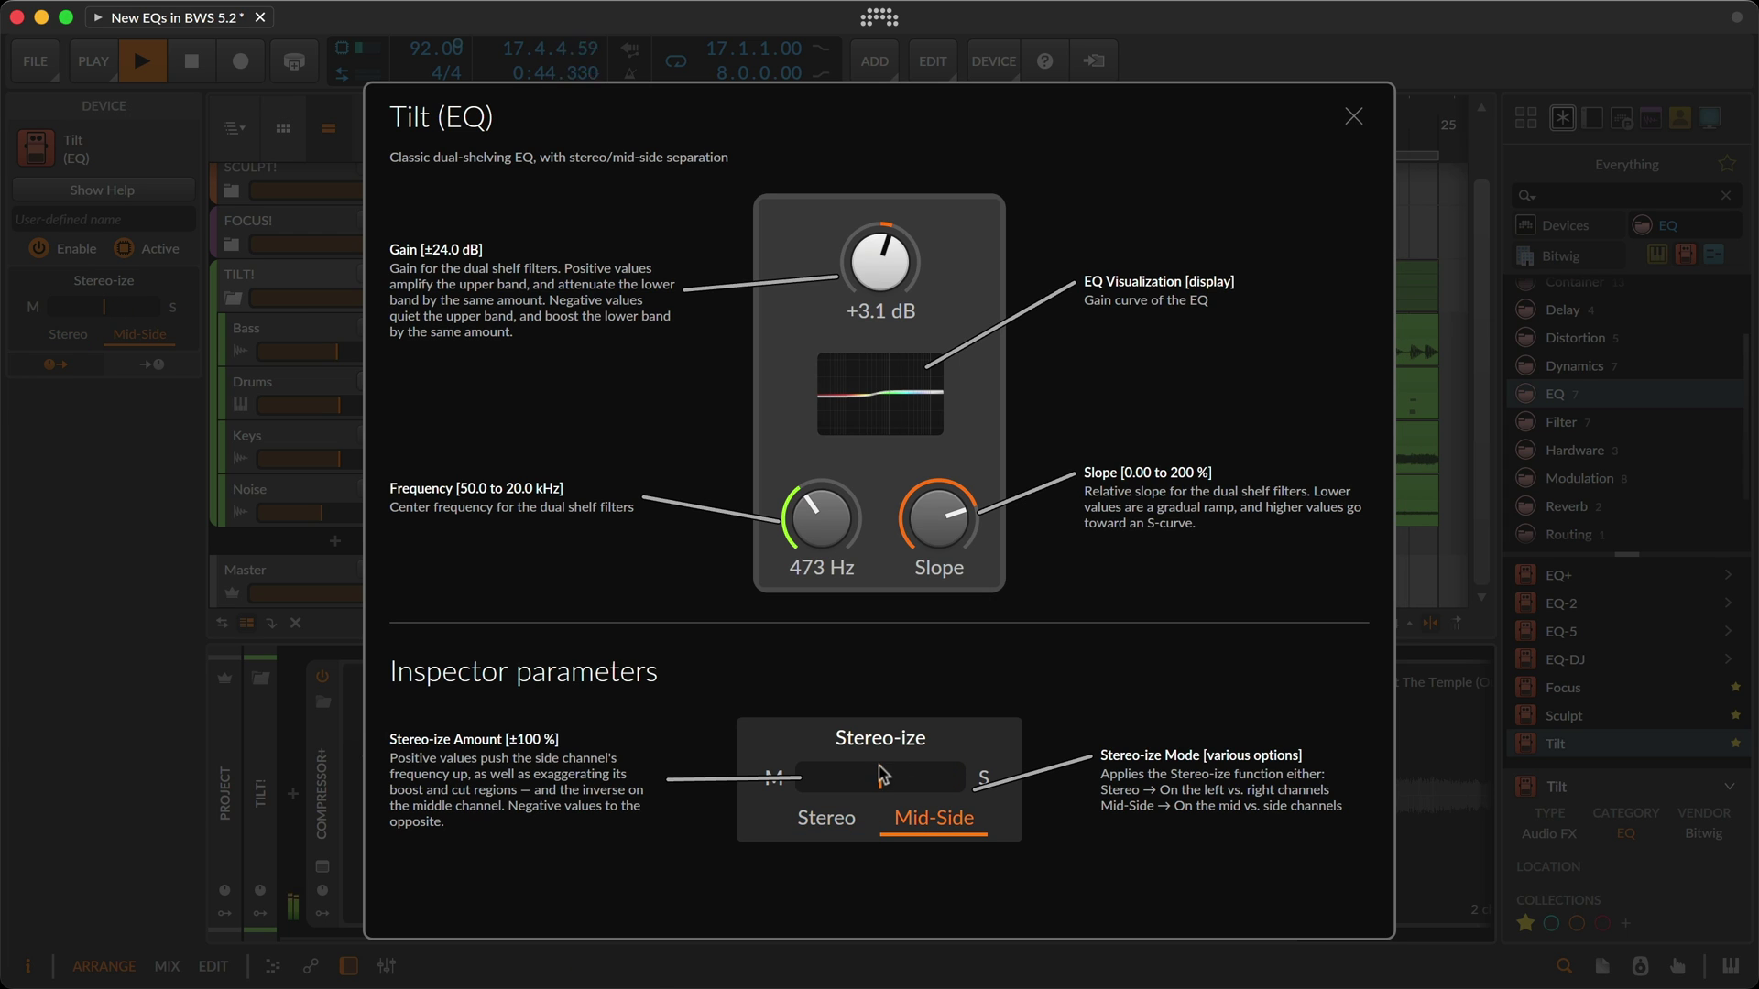
mouse_move(879, 777)
mouse_down()
mouse_move(800, 777)
mouse_move(961, 777)
mouse_move(907, 777)
mouse_up()
- Close the Tilt help overlay and reselect the TILT! bus clips in the arranger
click(1354, 117)
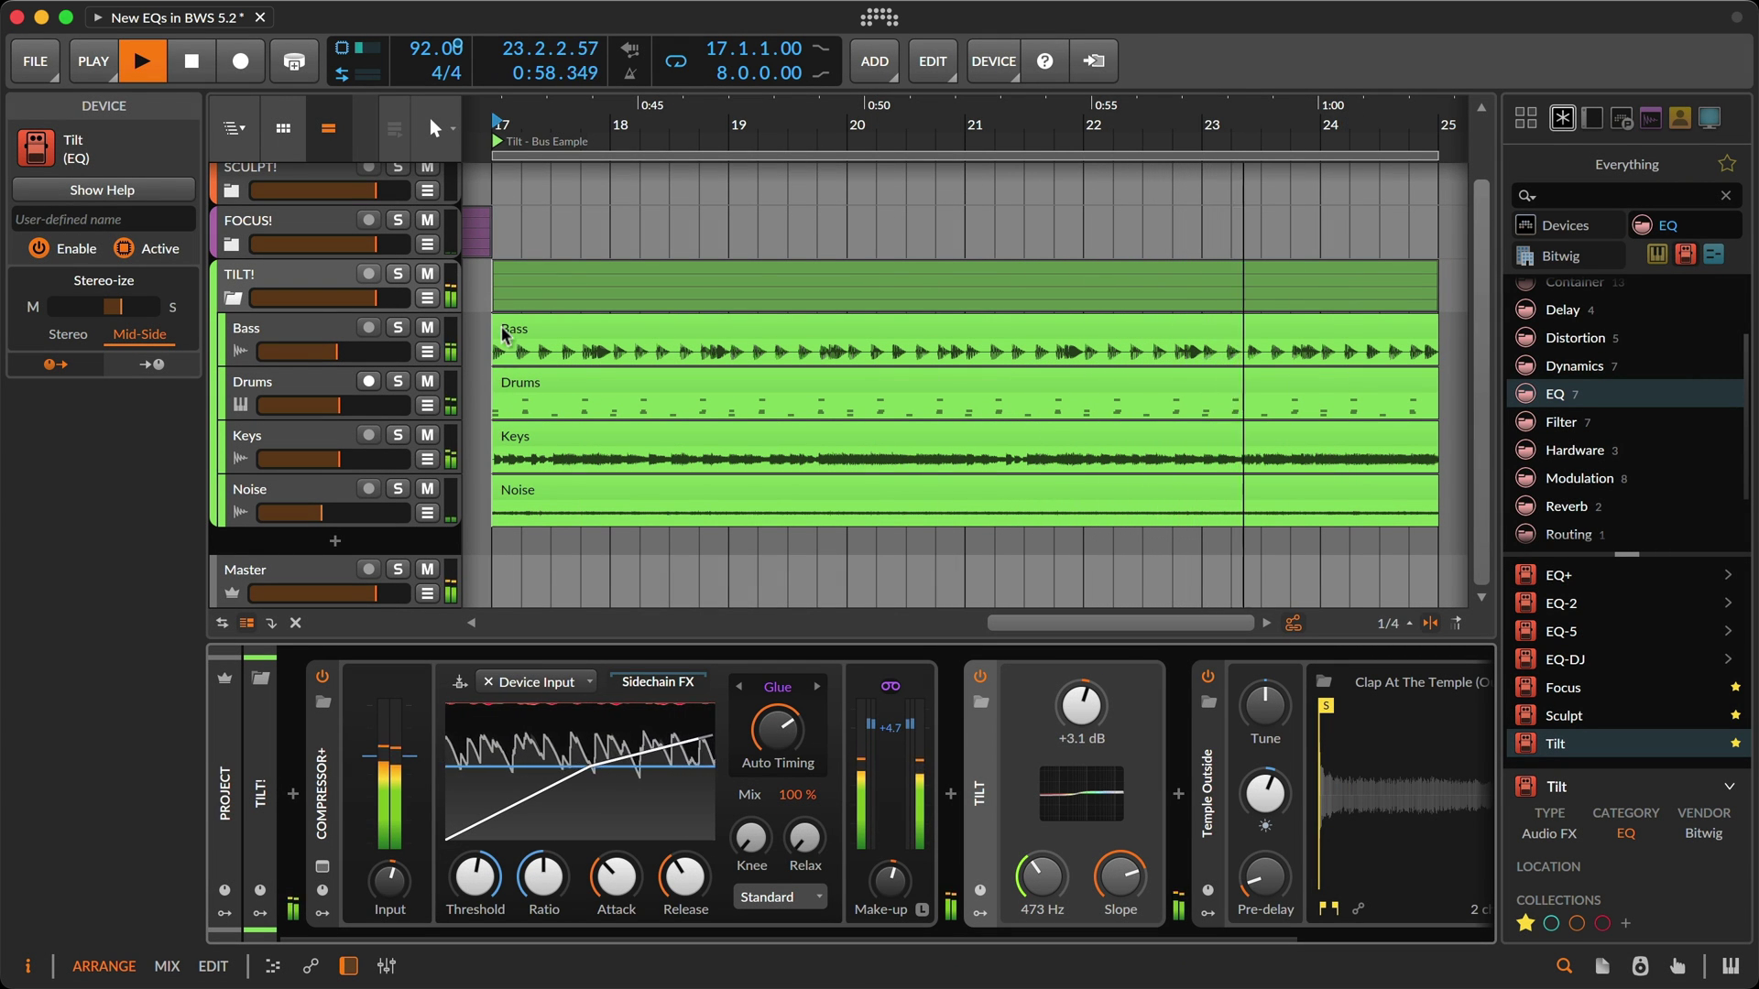
click(504, 291)
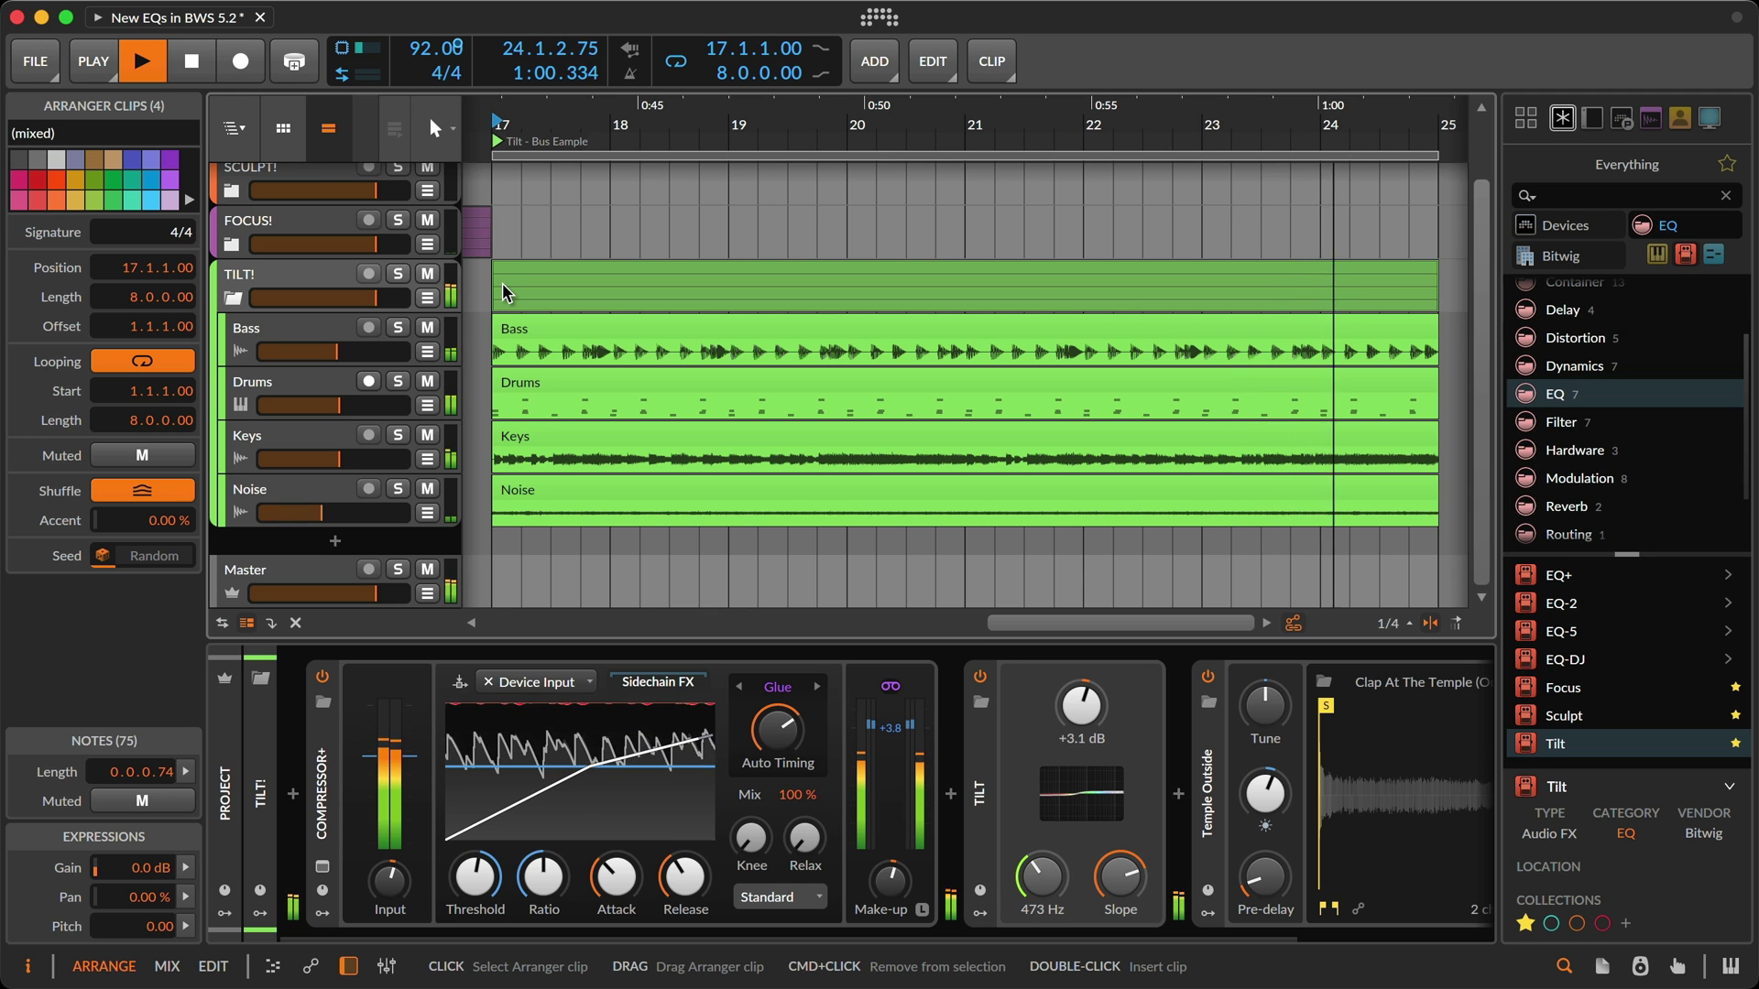